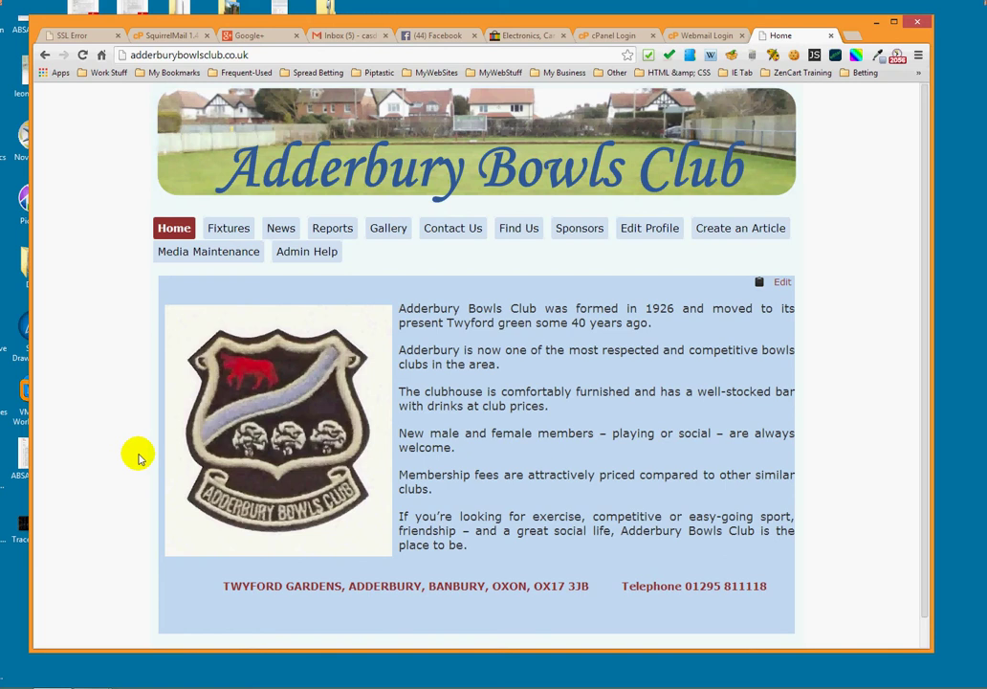
# Open the form for creating a new article on the Adderbury Bowls Club website
pyautogui.scroll(-1, 113, 378)
pyautogui.scroll(1, 123, 455)
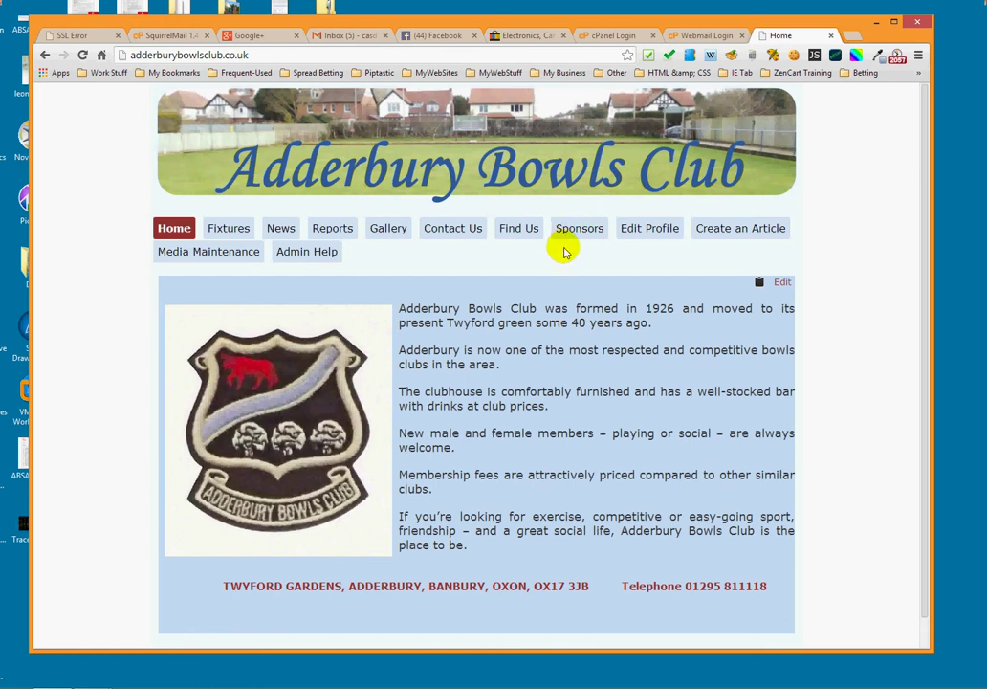
pyautogui.click(739, 230)
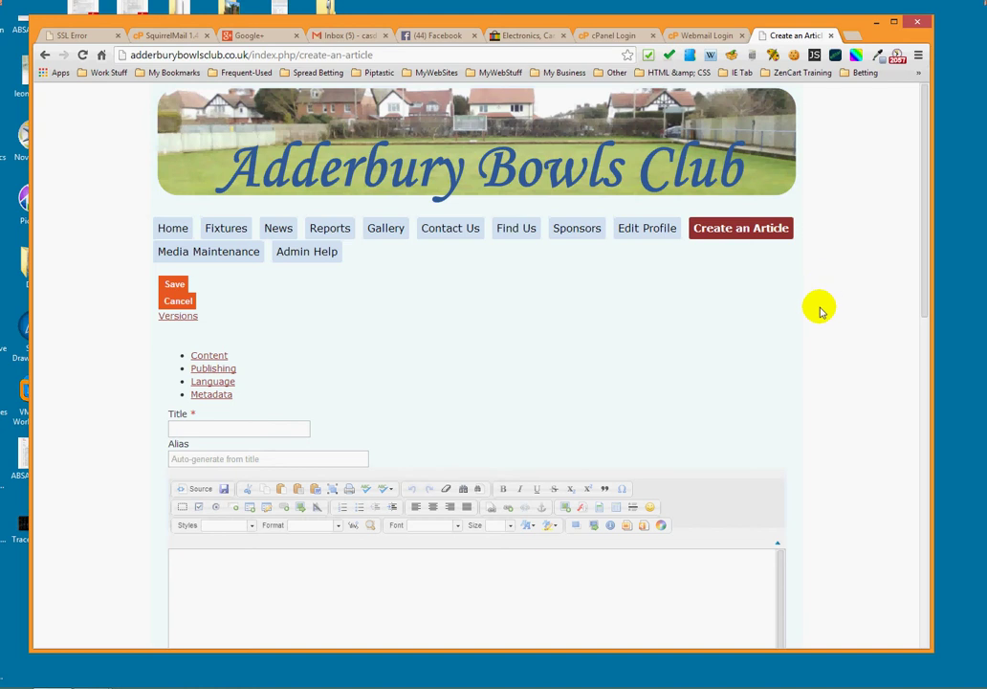
pyautogui.scroll(-3, 819, 309)
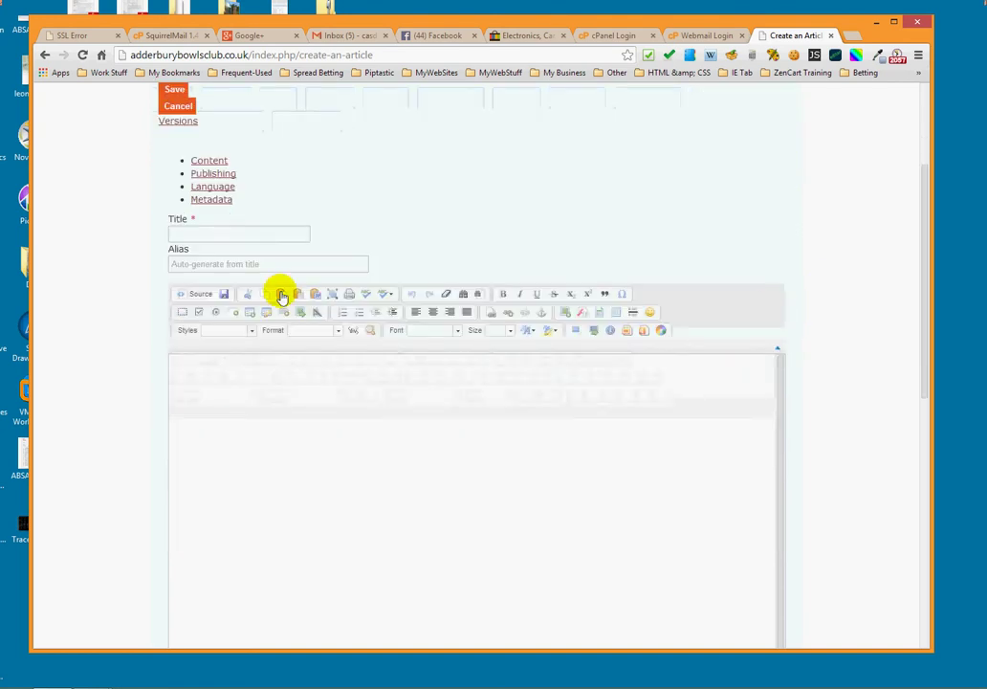
# Title the new article "Practice Article - 2" and leave its alias blank for automatic generation
pyautogui.click(236, 233)
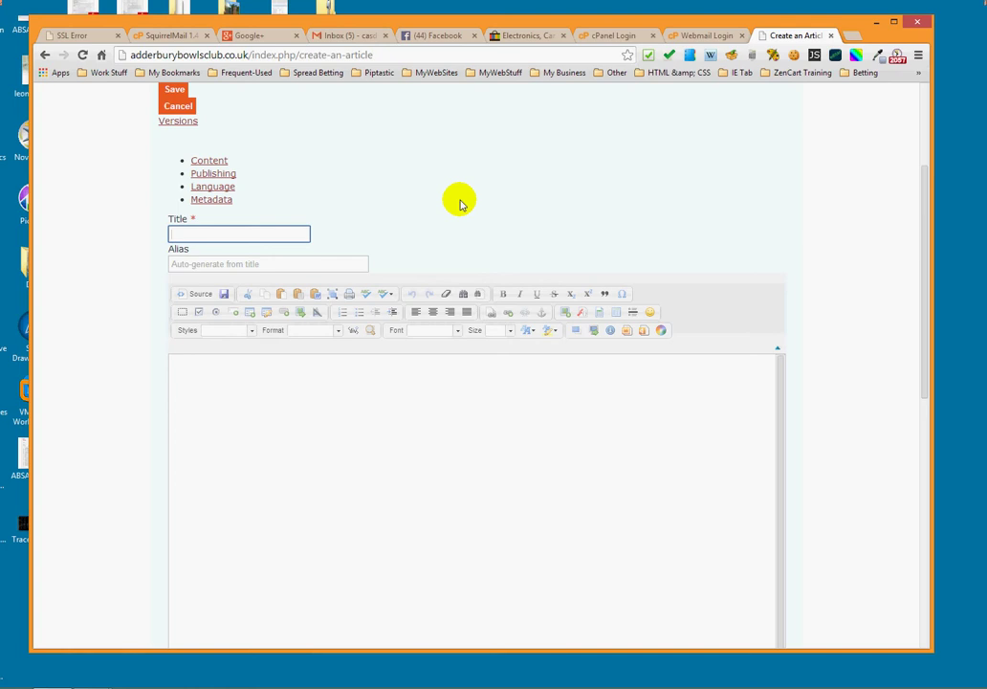
pyautogui.write('Practice Article')
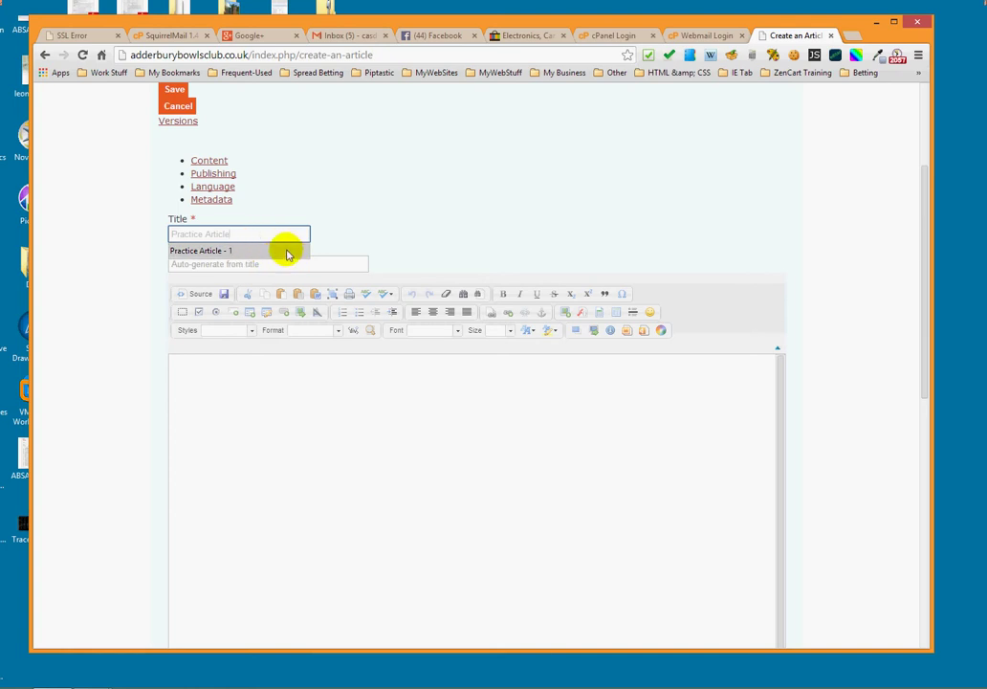
pyautogui.press('Escape')
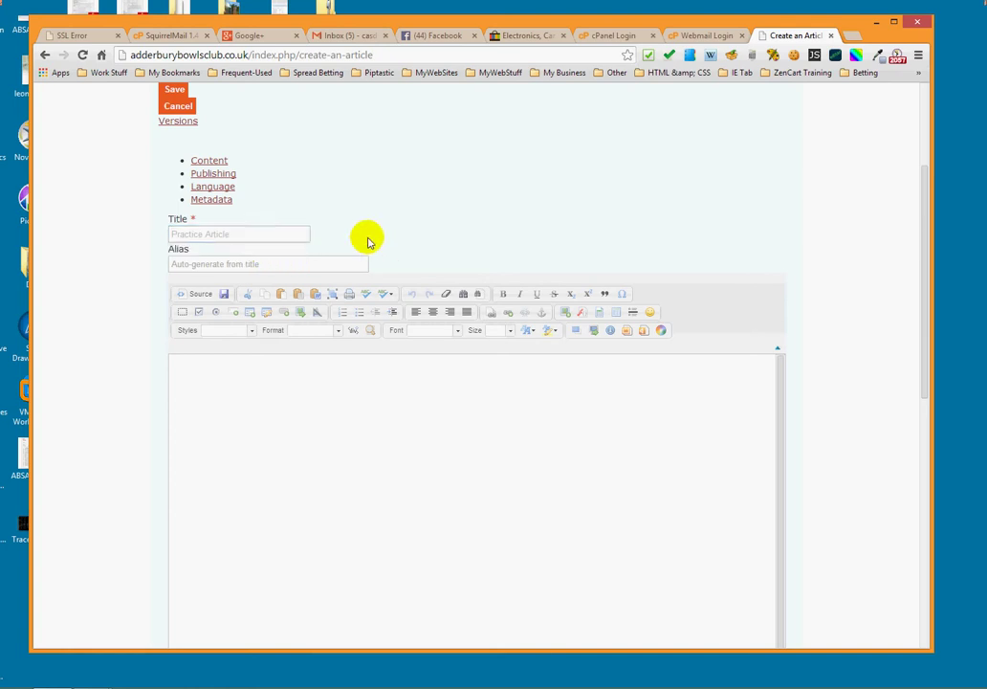
pyautogui.click(252, 233)
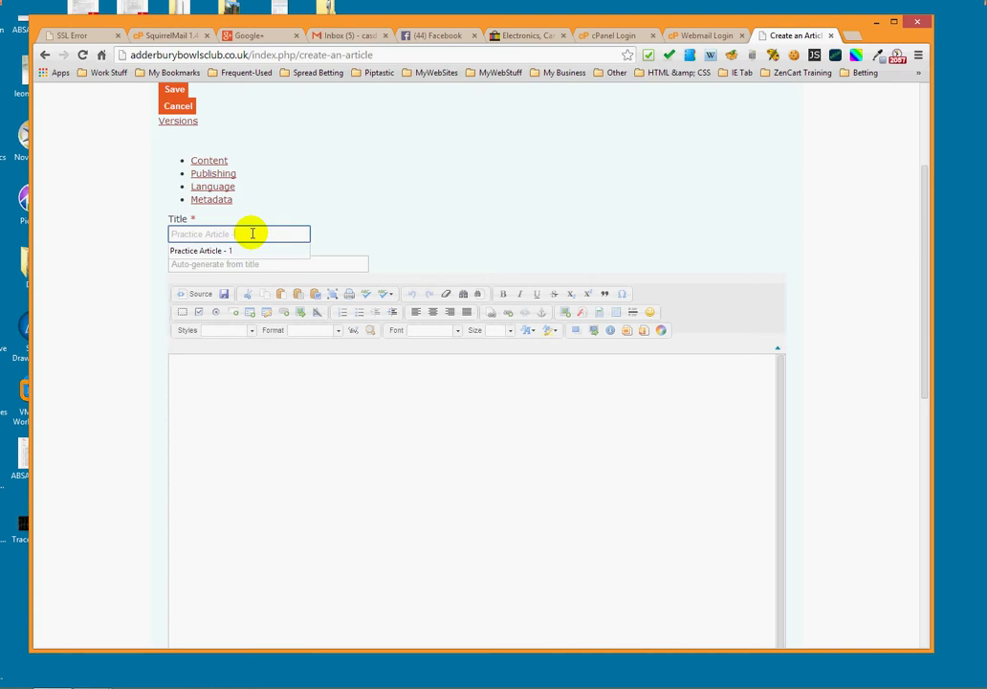
pyautogui.write('2')
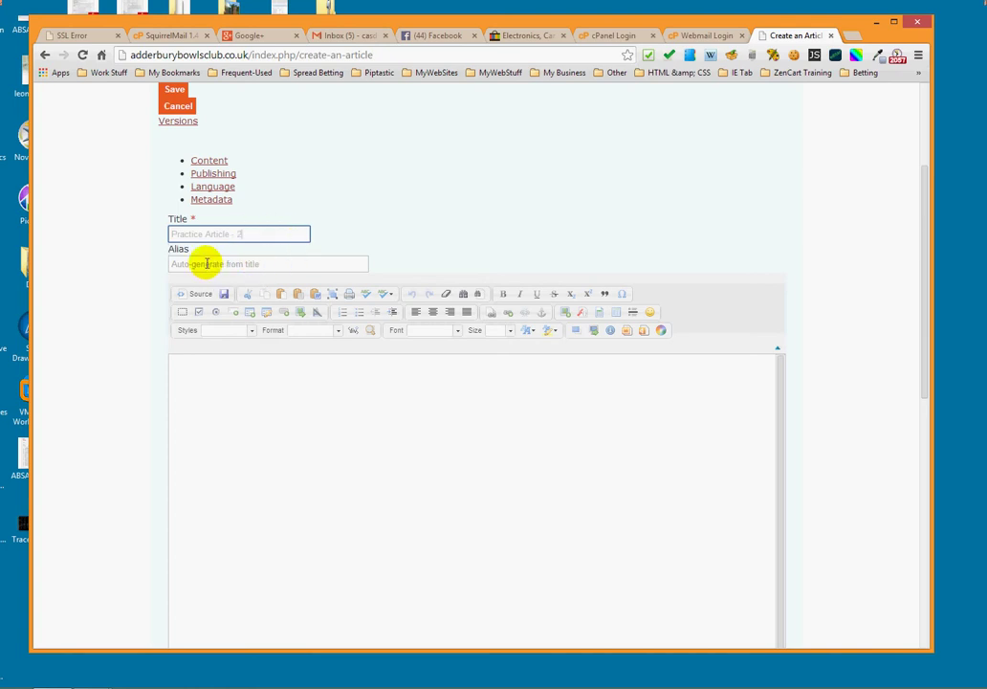
pyautogui.click(344, 261)
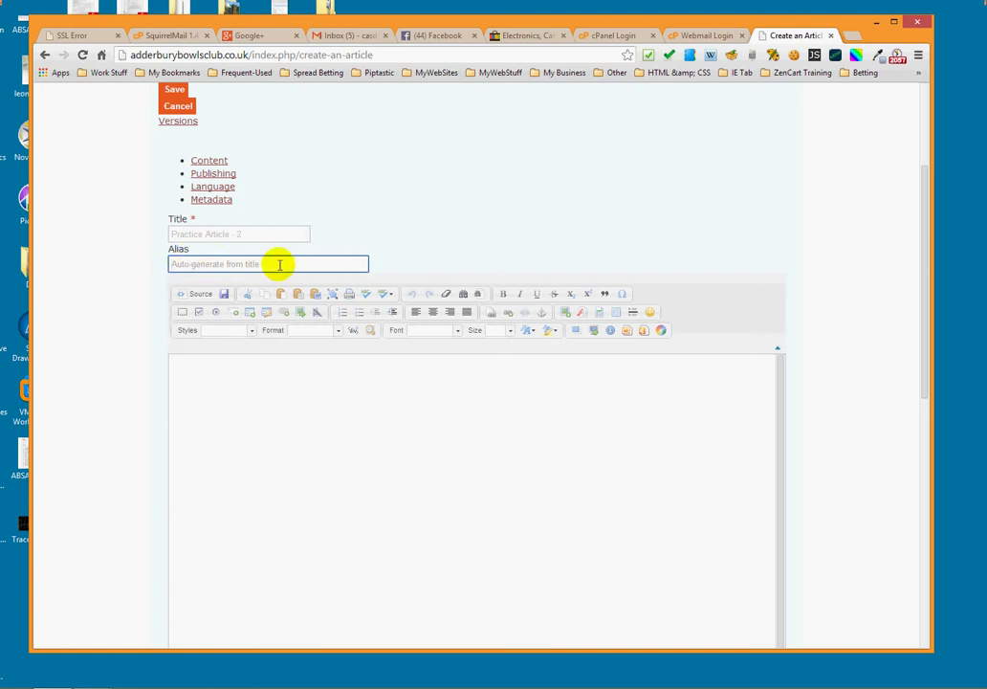
# Place the cursor in the article body, then switch to File Explorer and open IpsumLorem.txt from the ClubConcern folder under Websites
pyautogui.click(334, 398)
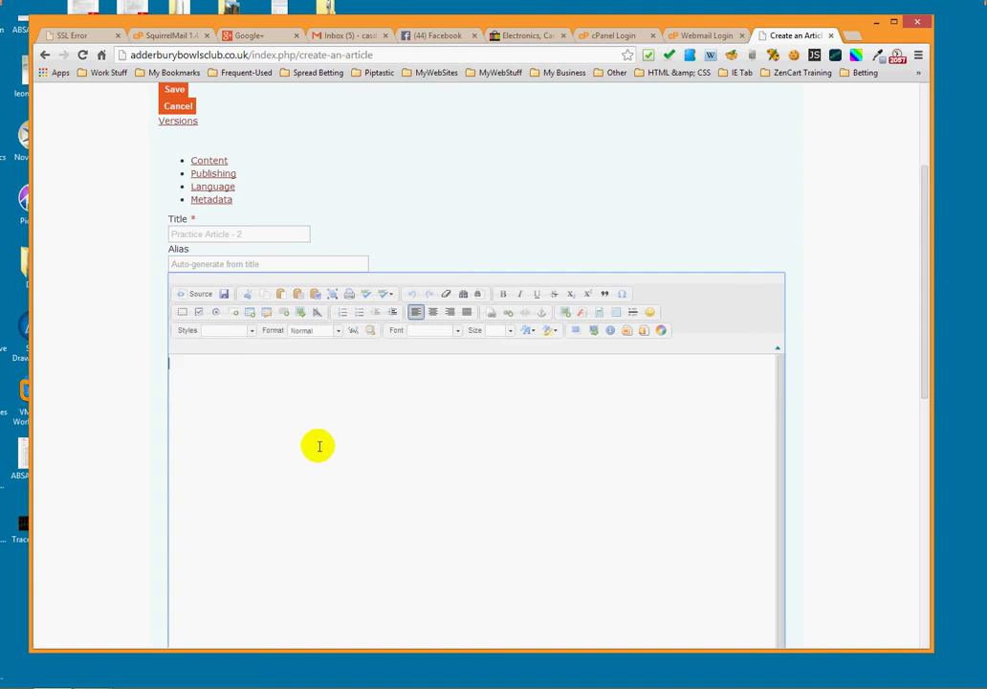
pyautogui.moveTo(225, 681)
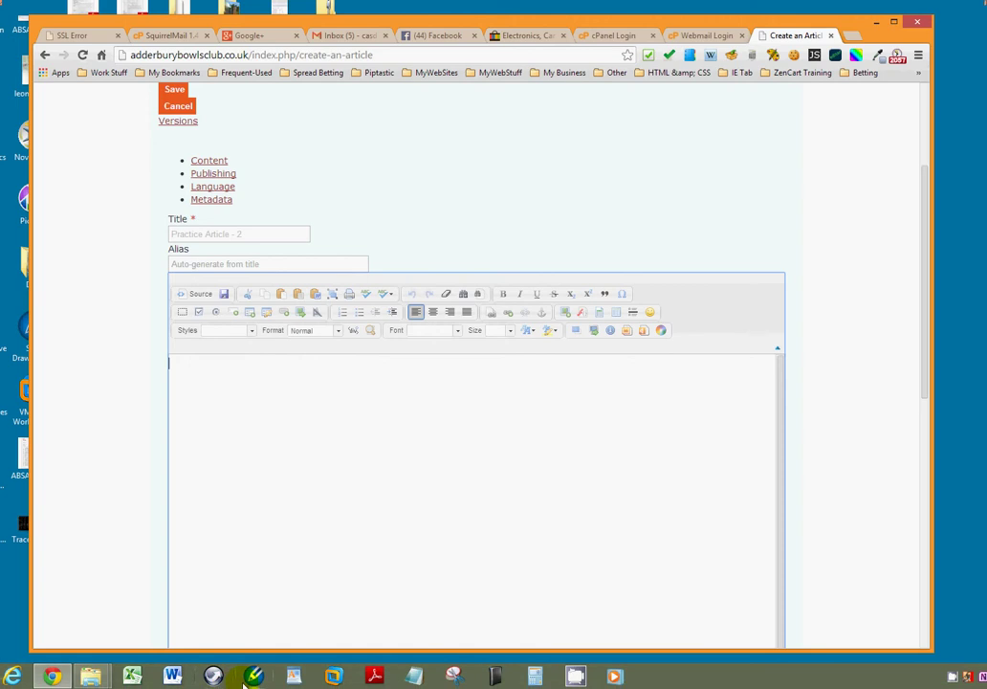
pyautogui.moveTo(95, 679)
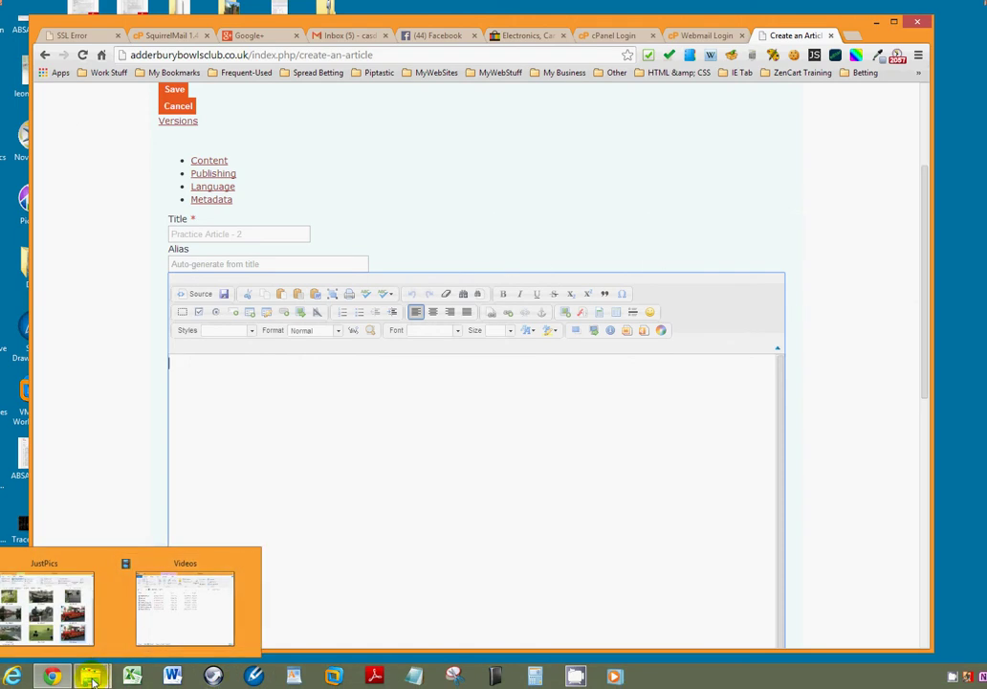
pyautogui.click(57, 583)
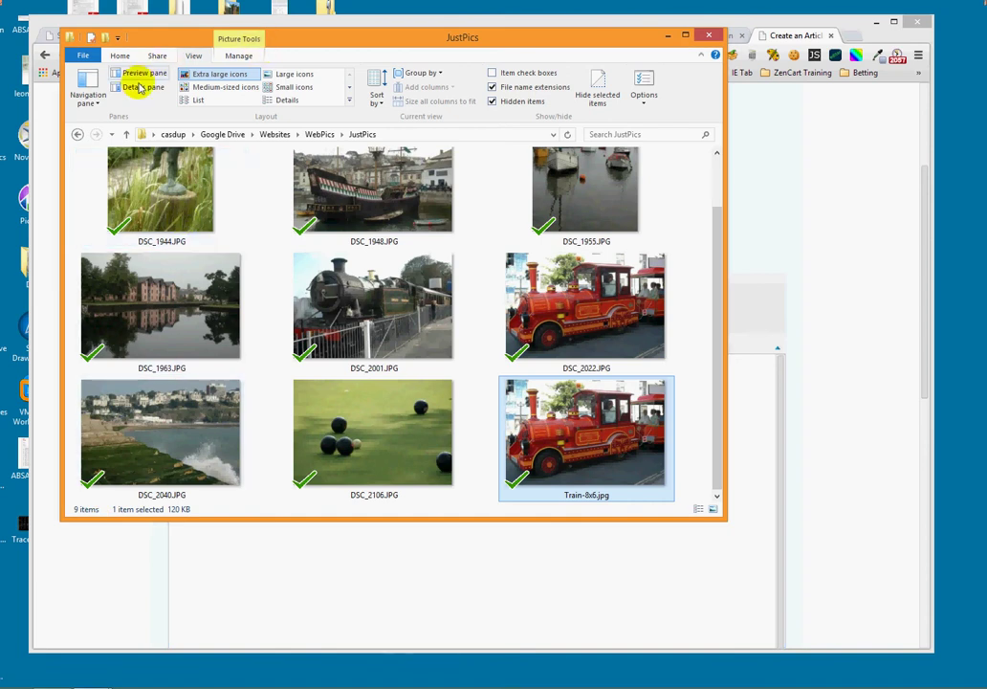
pyautogui.click(127, 134)
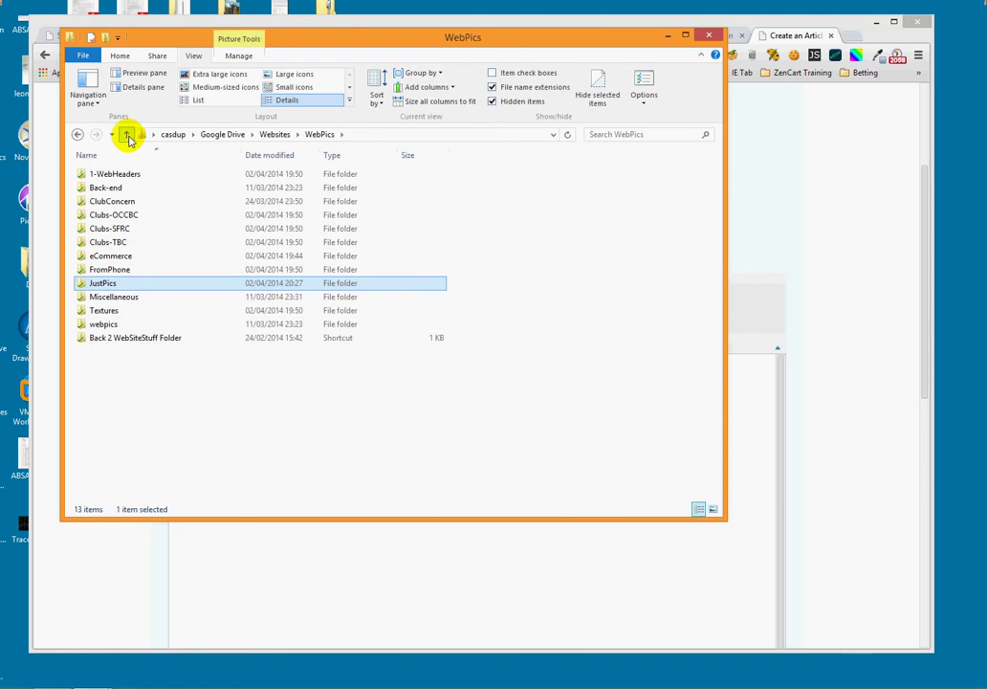
pyautogui.click(127, 135)
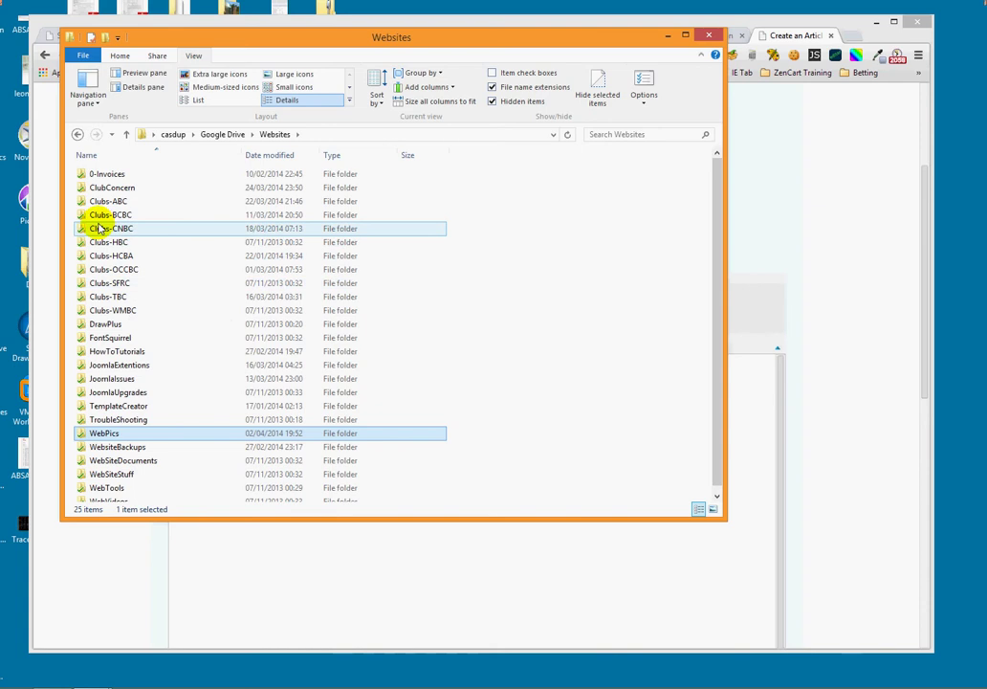
pyautogui.doubleClick(132, 189)
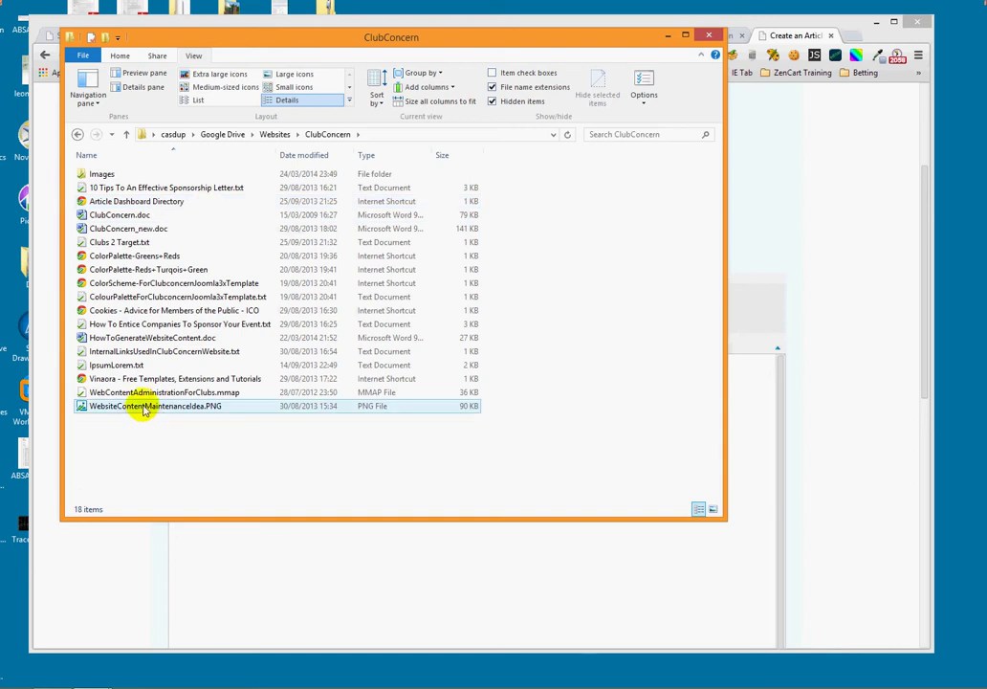
pyautogui.click(120, 366)
pyautogui.doubleClick(119, 366)
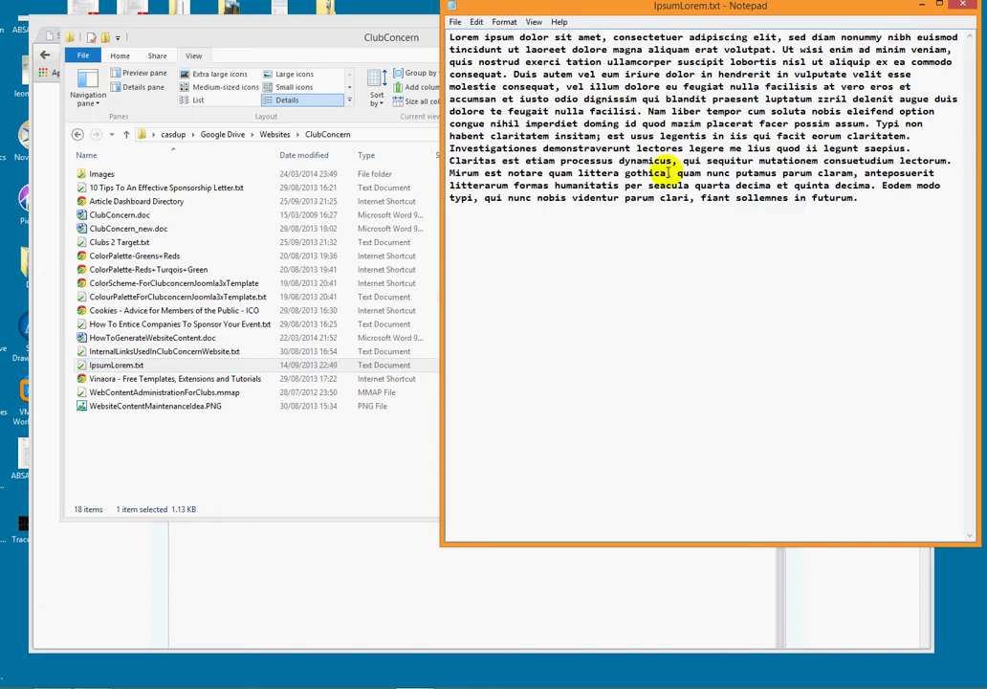
# Copy the whole Lorem ipsum text from Notepad and paste it into the article body in the browser
pyautogui.moveTo(449, 37); pyautogui.dragTo(886, 220)
pyautogui.hotkey('ctrl', 'c')
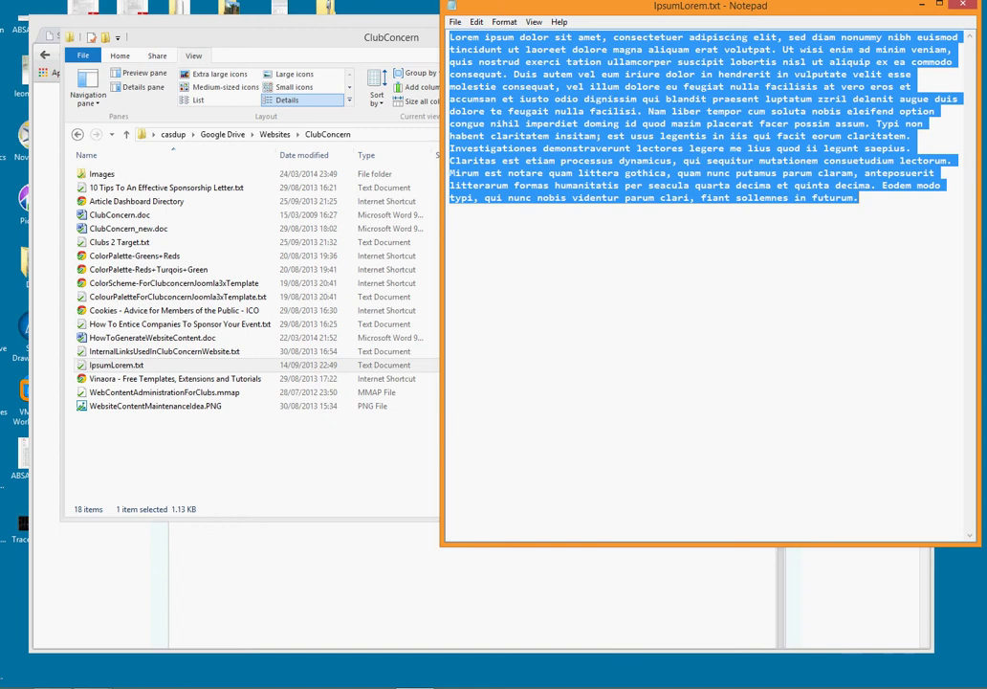
pyautogui.click(966, 6)
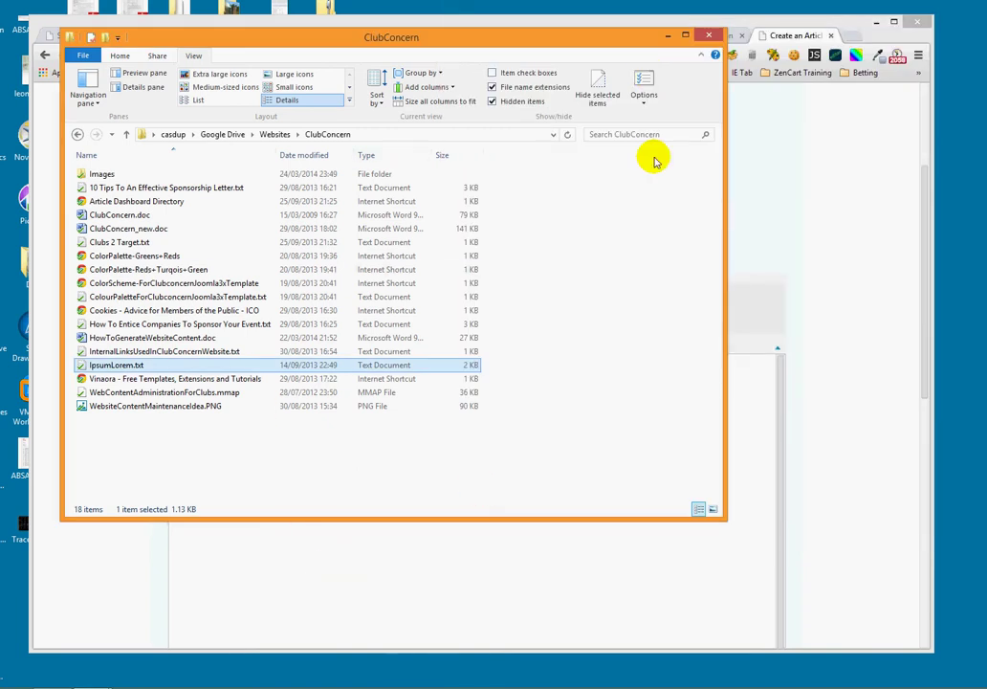
pyautogui.click(667, 35)
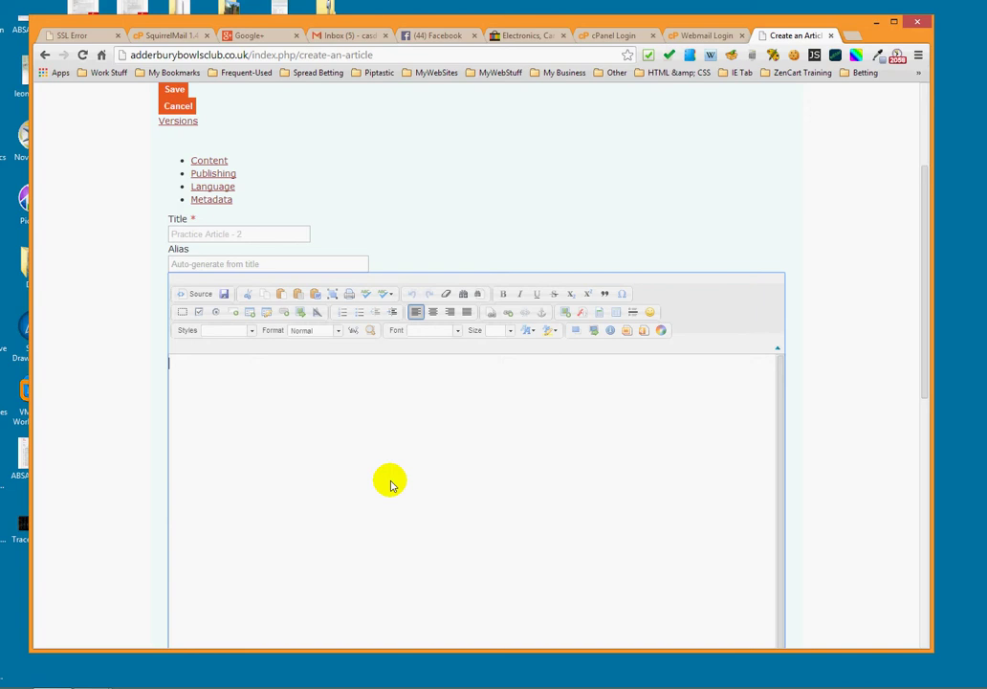
pyautogui.hotkey('ctrl', 'v')
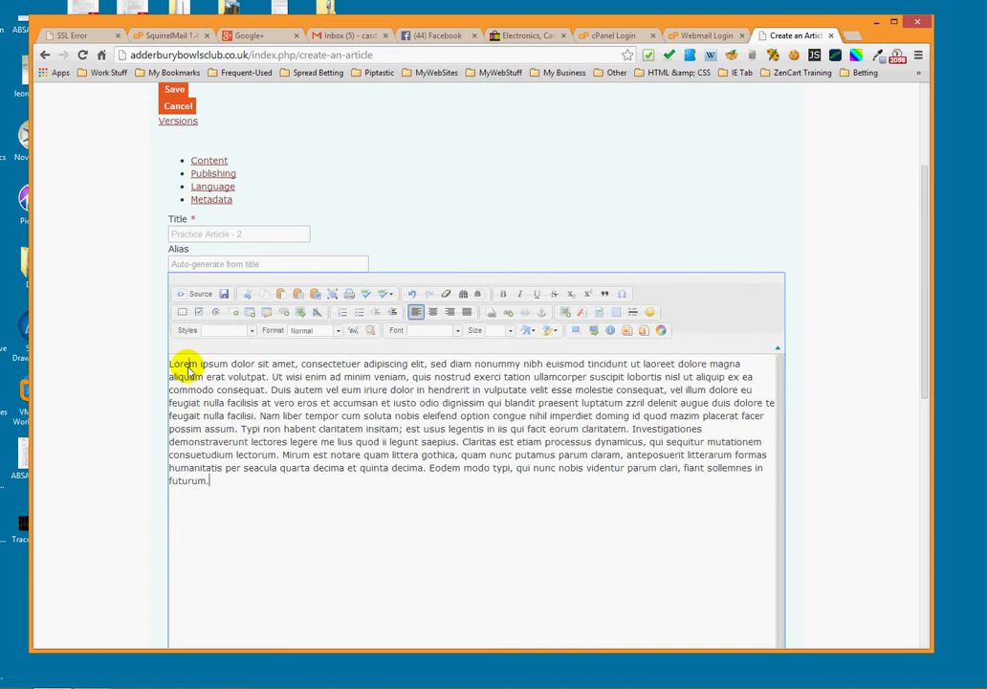
# Apply the Normal (DIV) paragraph format to the entire article text
pyautogui.click(334, 294)
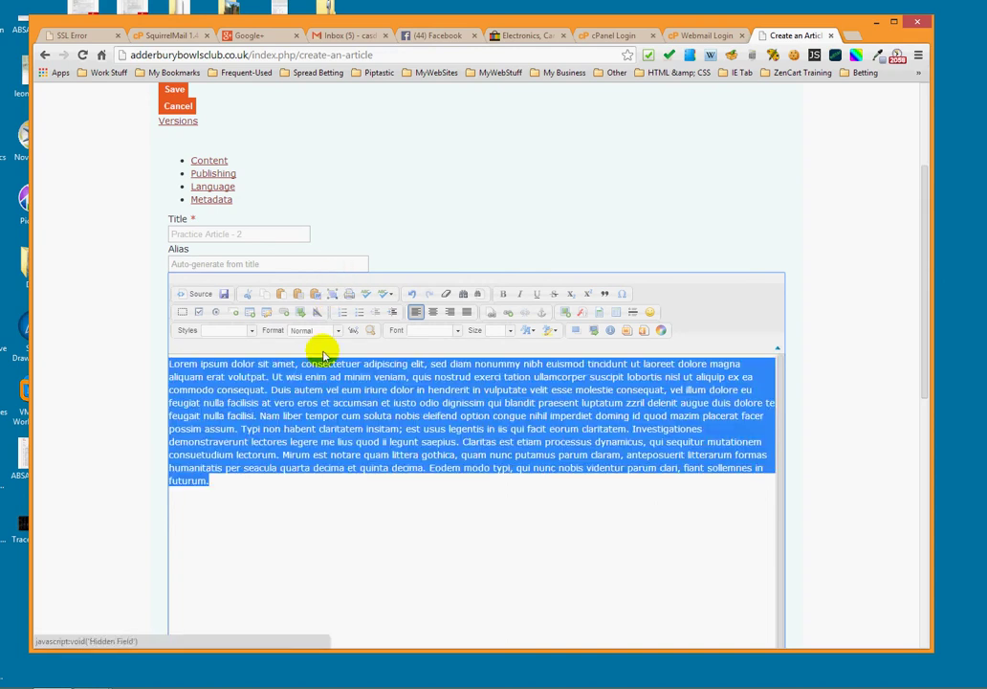
pyautogui.click(337, 331)
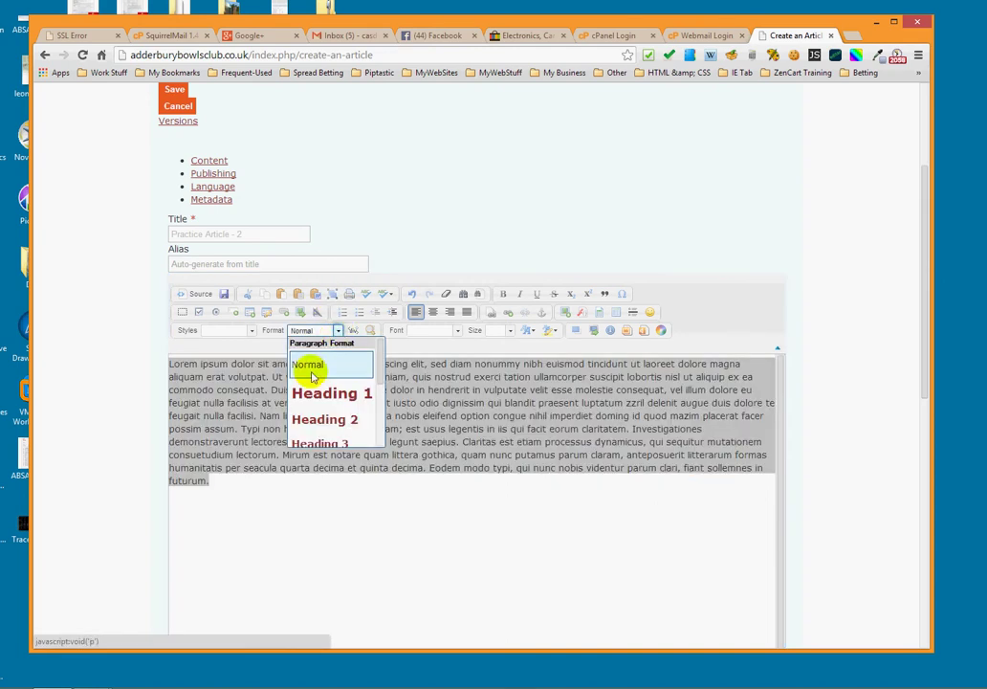
pyautogui.scroll(-5, 344, 406)
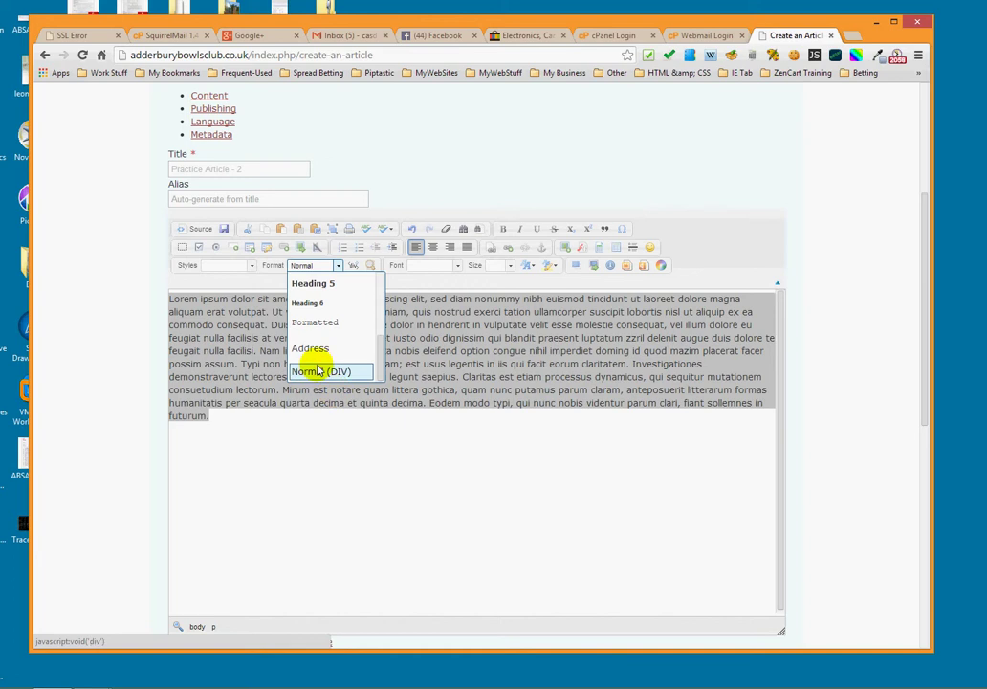
pyautogui.click(320, 370)
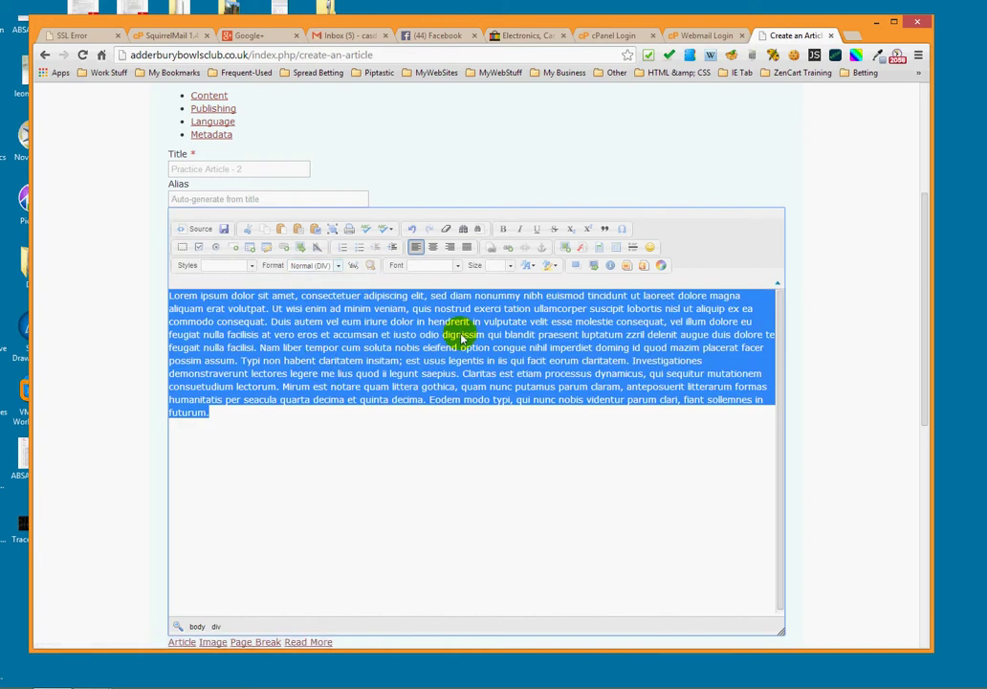
# Set the whole article text to the Verdana font at size 16
pyautogui.click(457, 267)
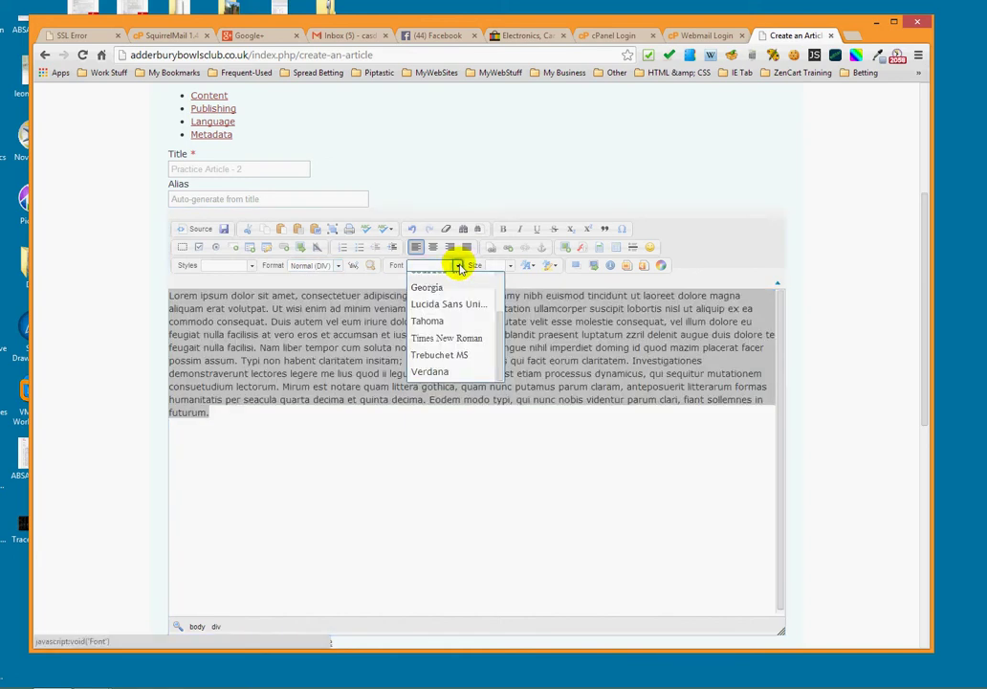
pyautogui.click(428, 370)
pyautogui.click(510, 266)
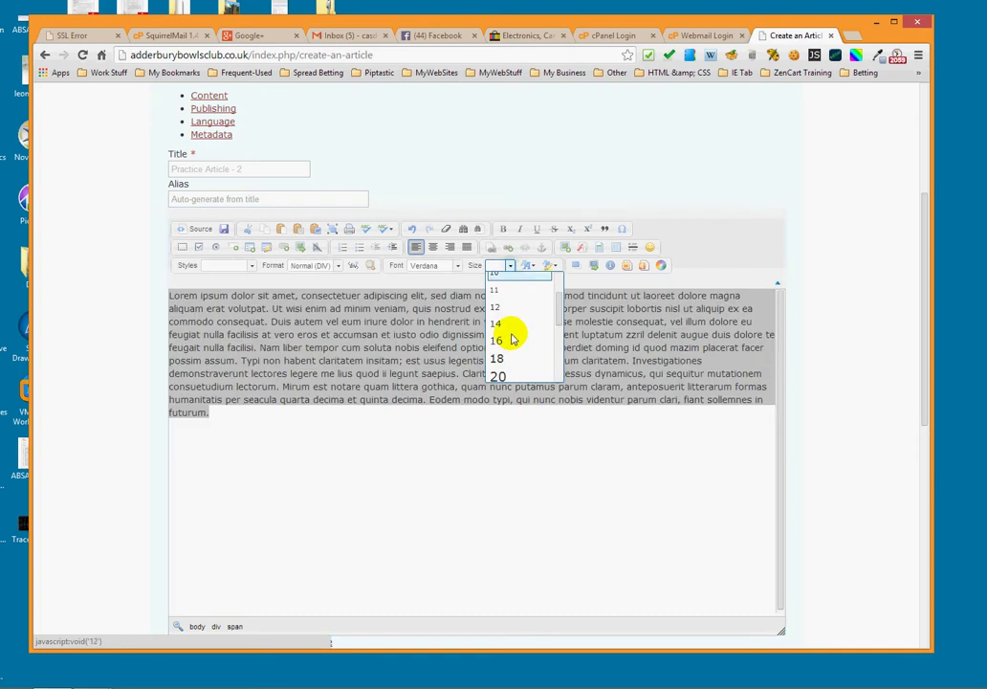
pyautogui.click(504, 341)
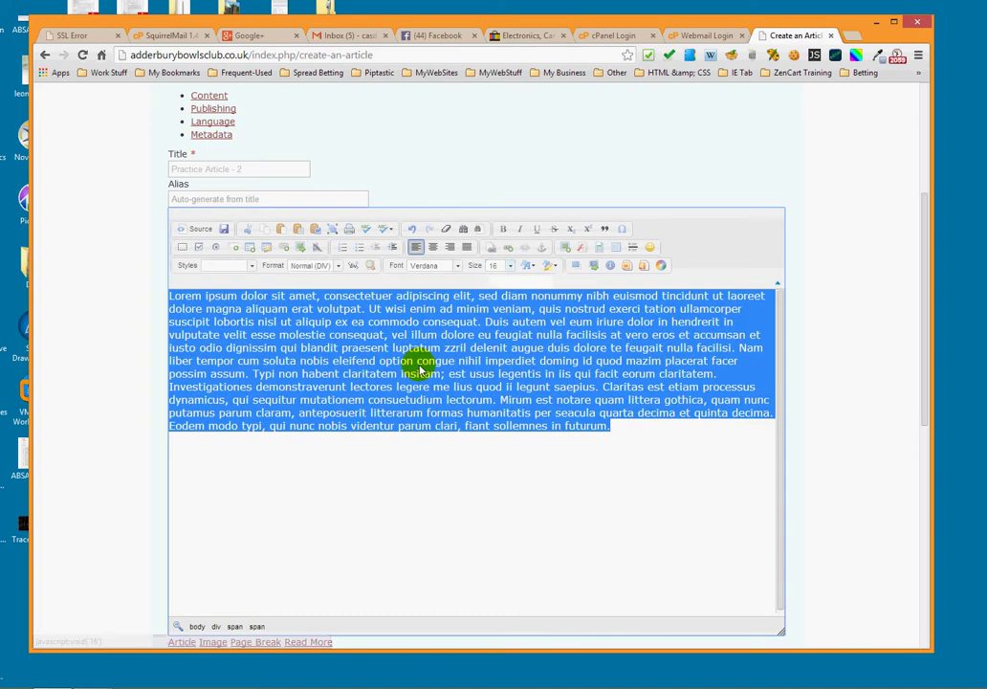
pyautogui.click(330, 399)
pyautogui.scroll(2, 285, 545)
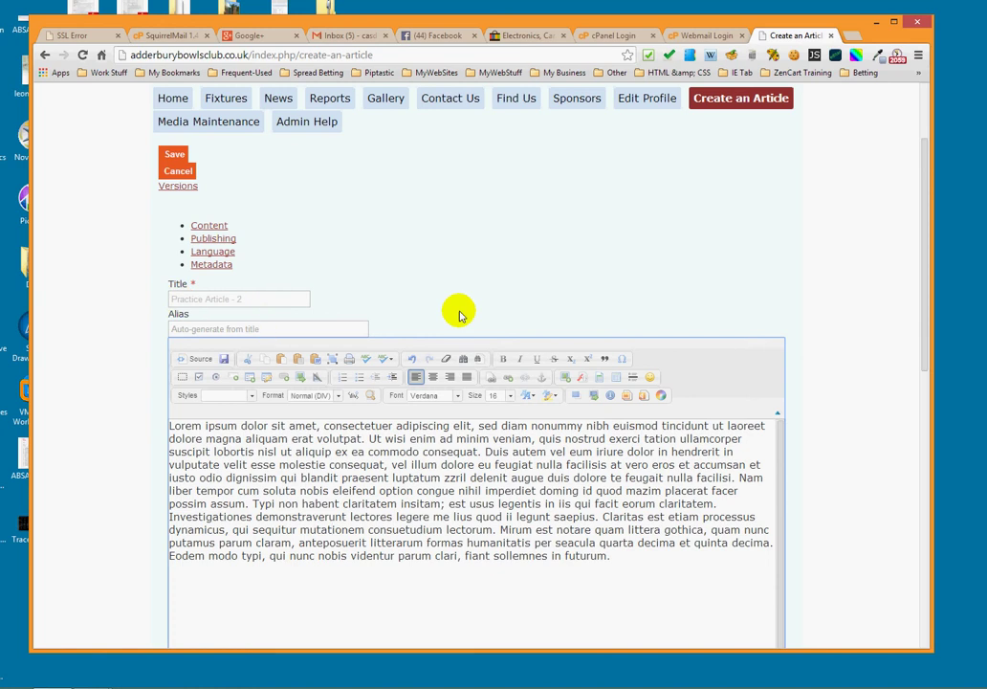
# Choose Uncategorised as the article's category
pyautogui.scroll(-2, 456, 312)
pyautogui.scroll(-1, 328, 444)
pyautogui.scroll(-1, 339, 438)
pyautogui.scroll(-1, 325, 454)
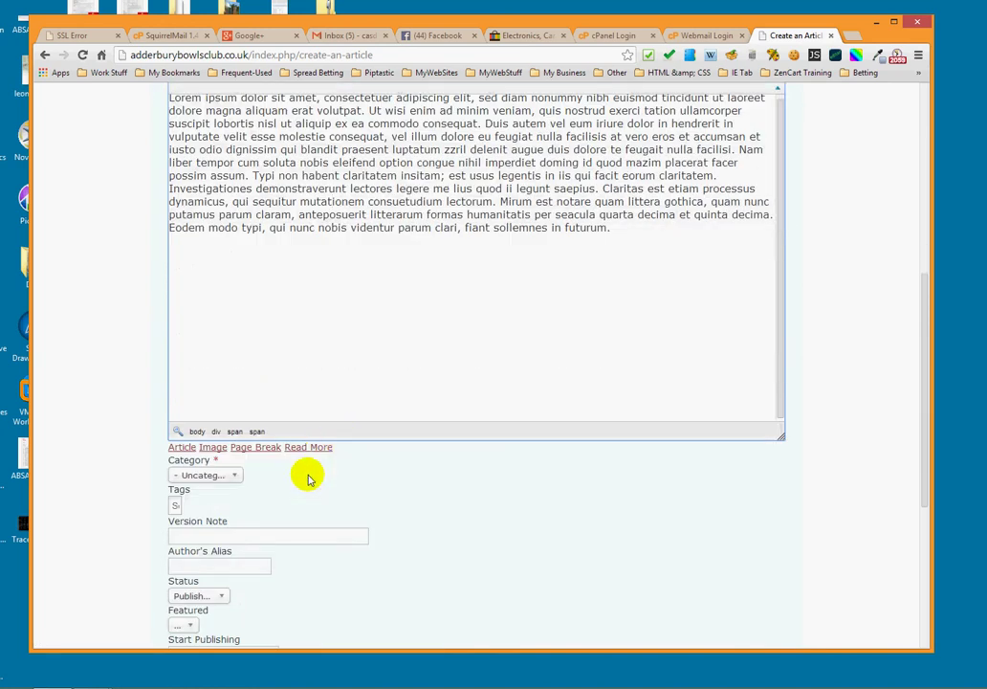
pyautogui.click(211, 475)
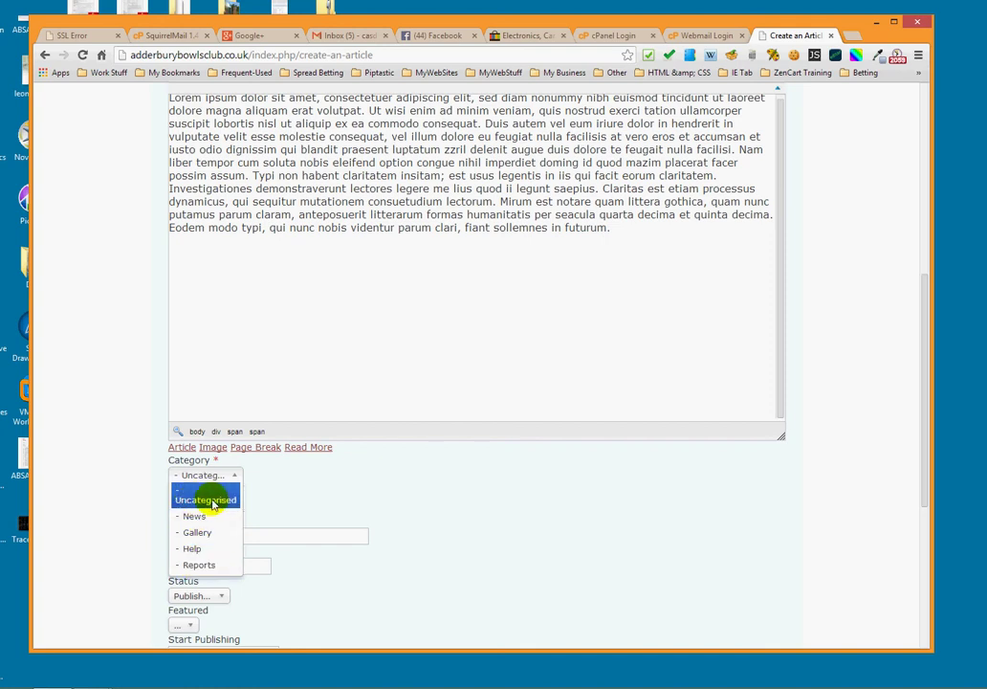
pyautogui.click(212, 501)
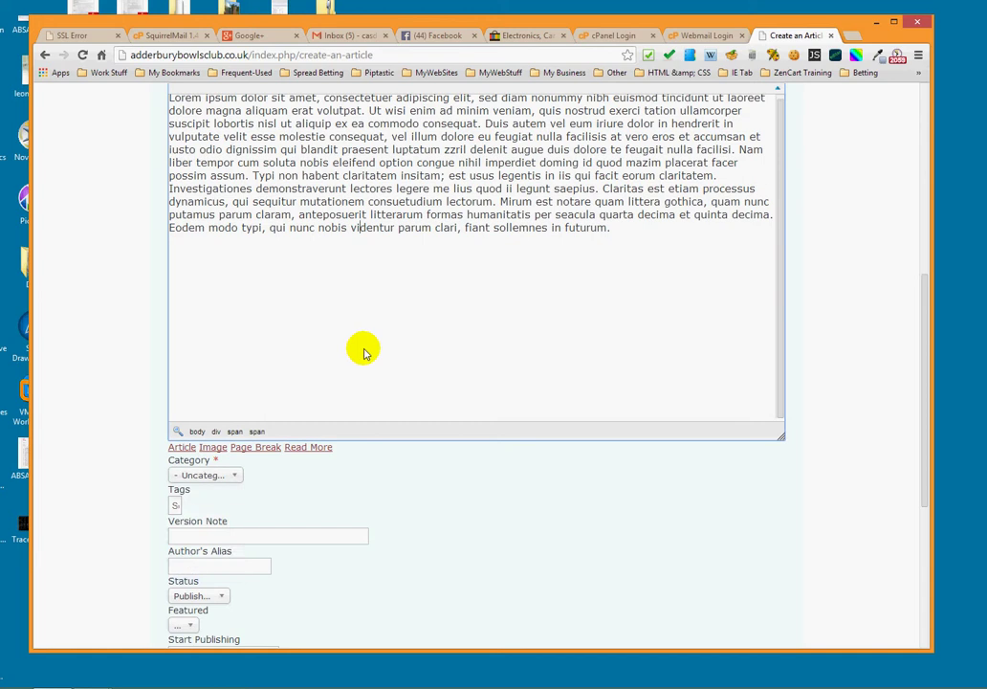
# Insert a line break in the article text before the sentence beginning "Nam liber tempor"
pyautogui.scroll(2, 361, 348)
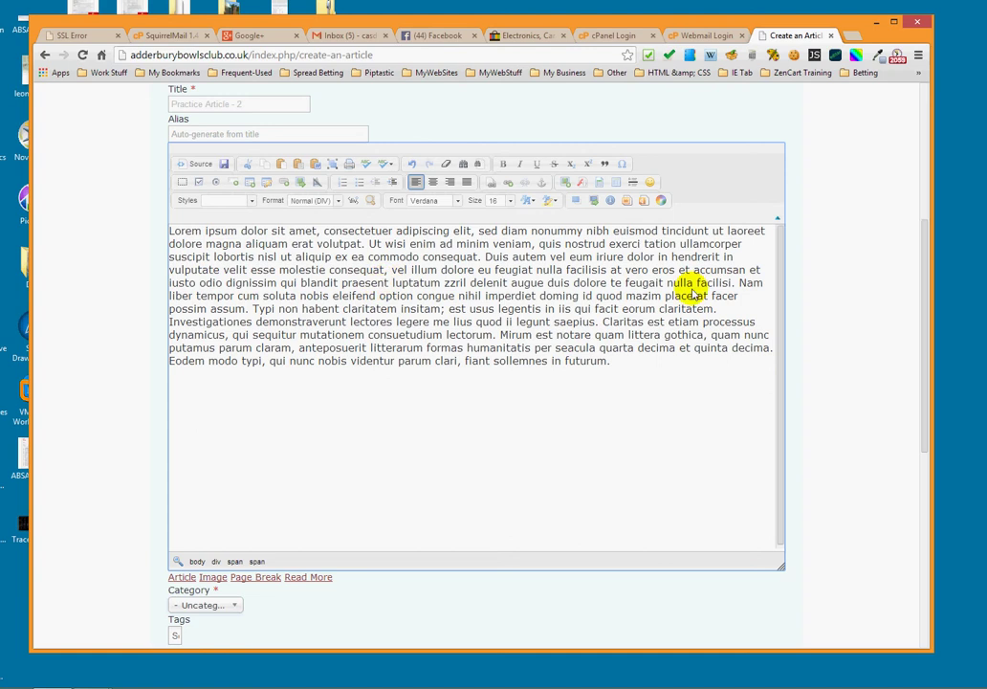
pyautogui.click(737, 283)
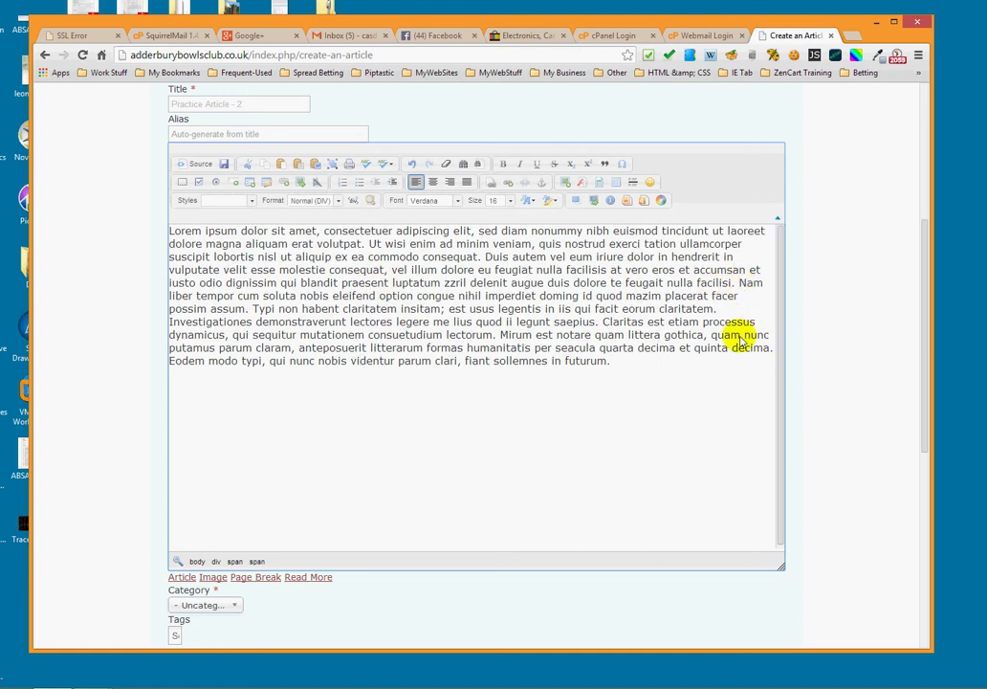
pyautogui.press('Return')
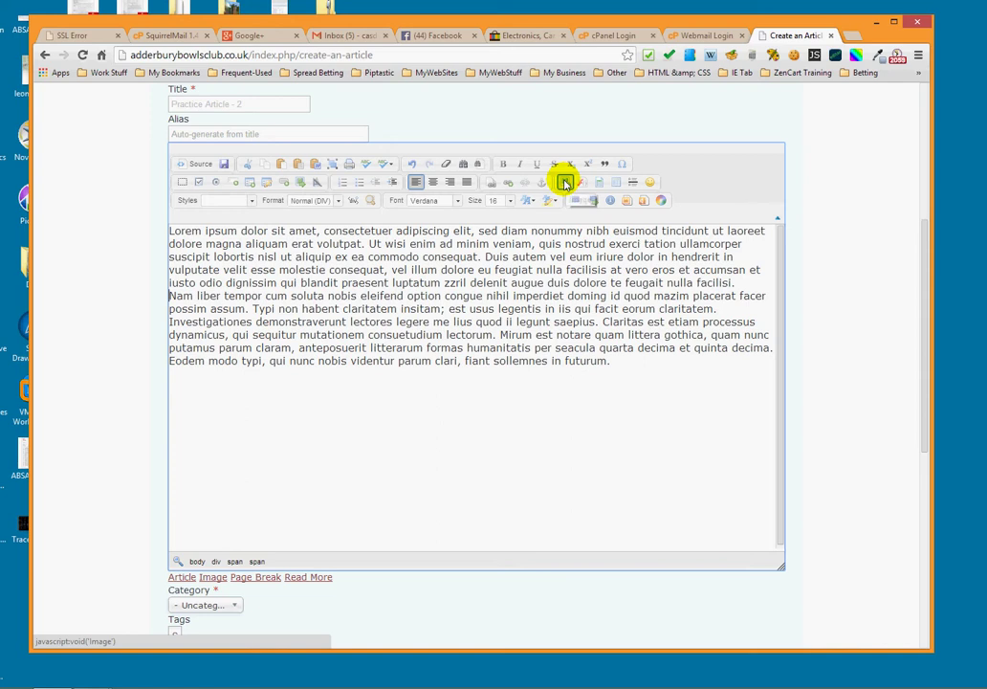
# Start inserting an image before the sentence beginning "Nam liber tempor" and preview the image files stored on the server
pyautogui.click(565, 183)
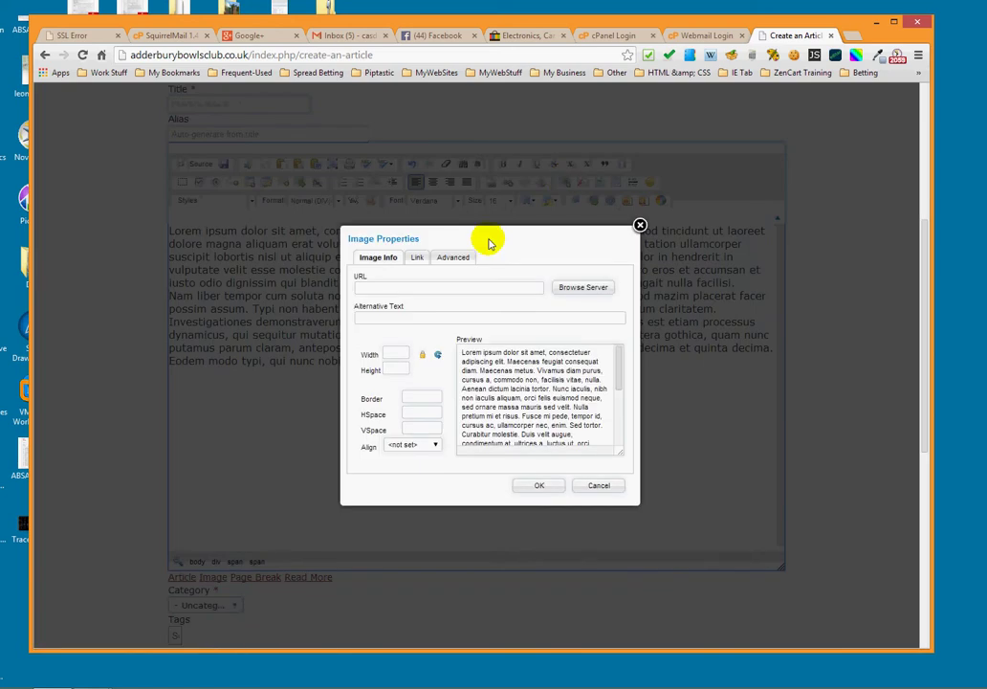
pyautogui.click(380, 289)
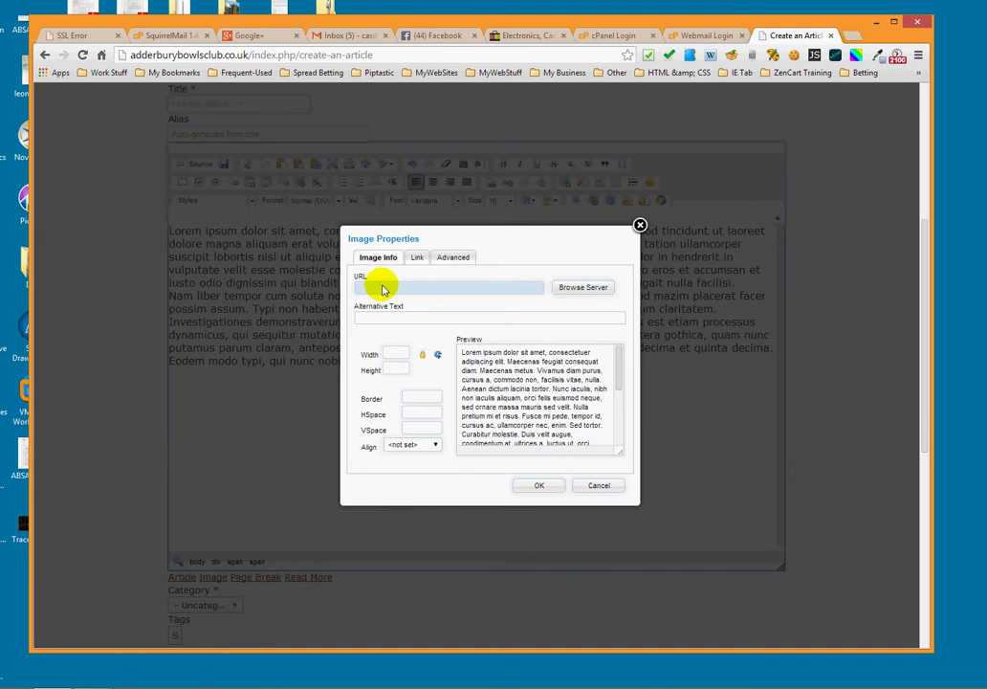
pyautogui.click(586, 289)
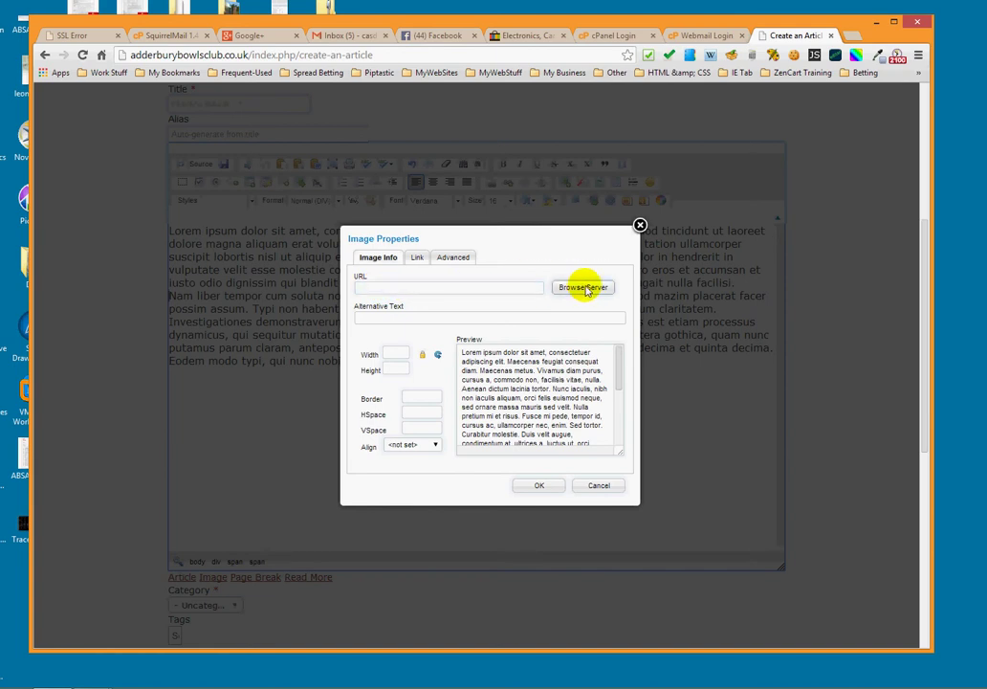
pyautogui.click(585, 289)
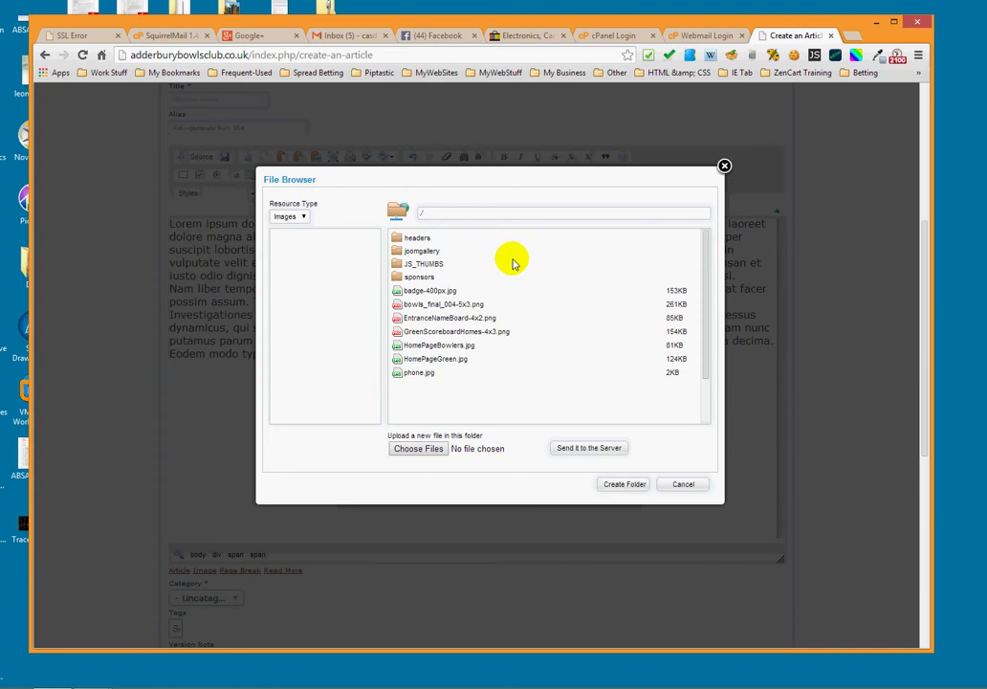
pyautogui.moveTo(392, 352)
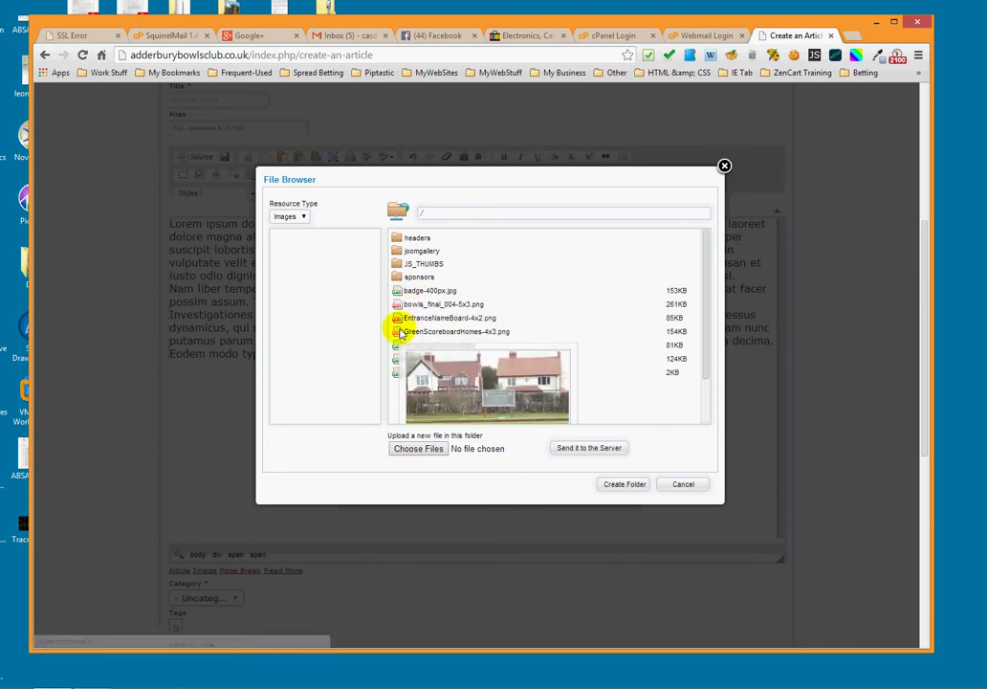
pyautogui.moveTo(399, 331)
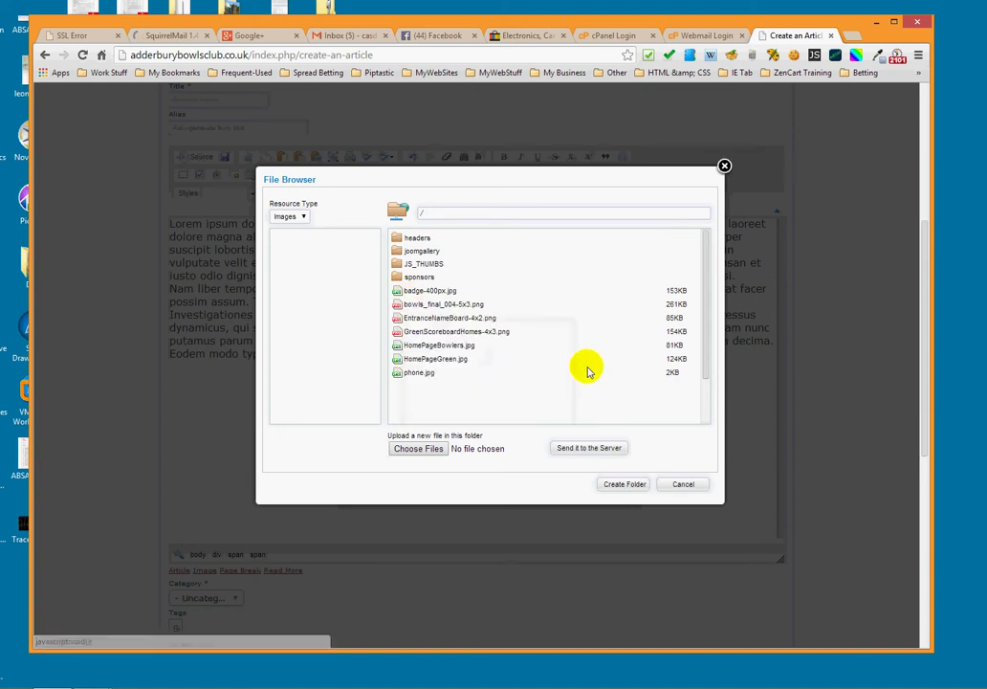
# Upload Train-8x6.jpg from the local JustPics folder to the server's root image folder
pyautogui.click(422, 451)
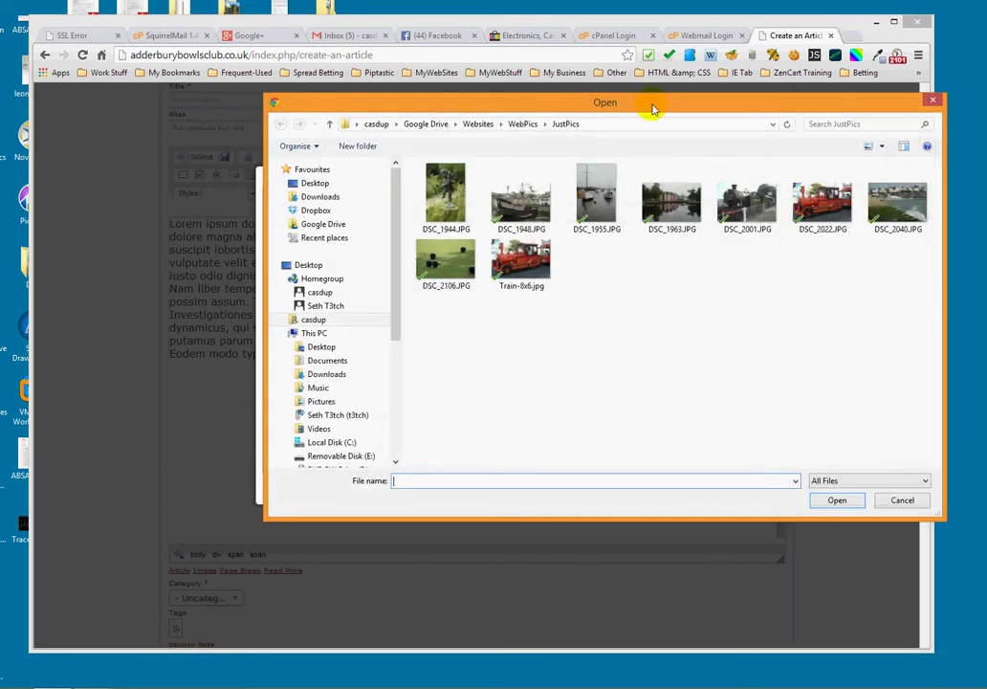
pyautogui.moveTo(646, 101); pyautogui.dragTo(562, 106)
pyautogui.click(414, 271)
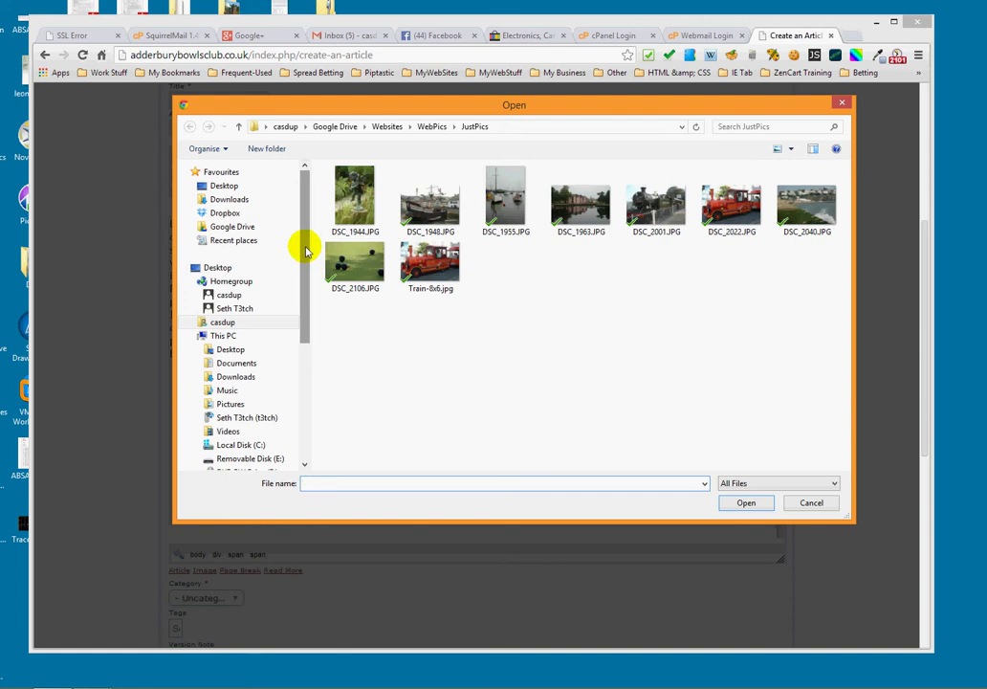
pyautogui.click(428, 268)
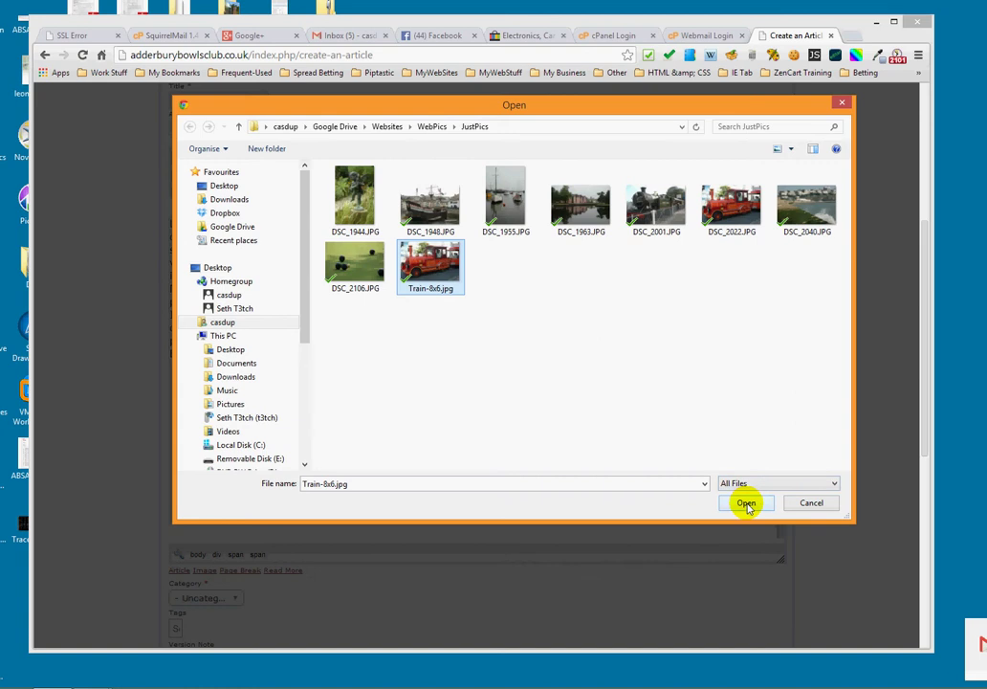
pyautogui.click(746, 504)
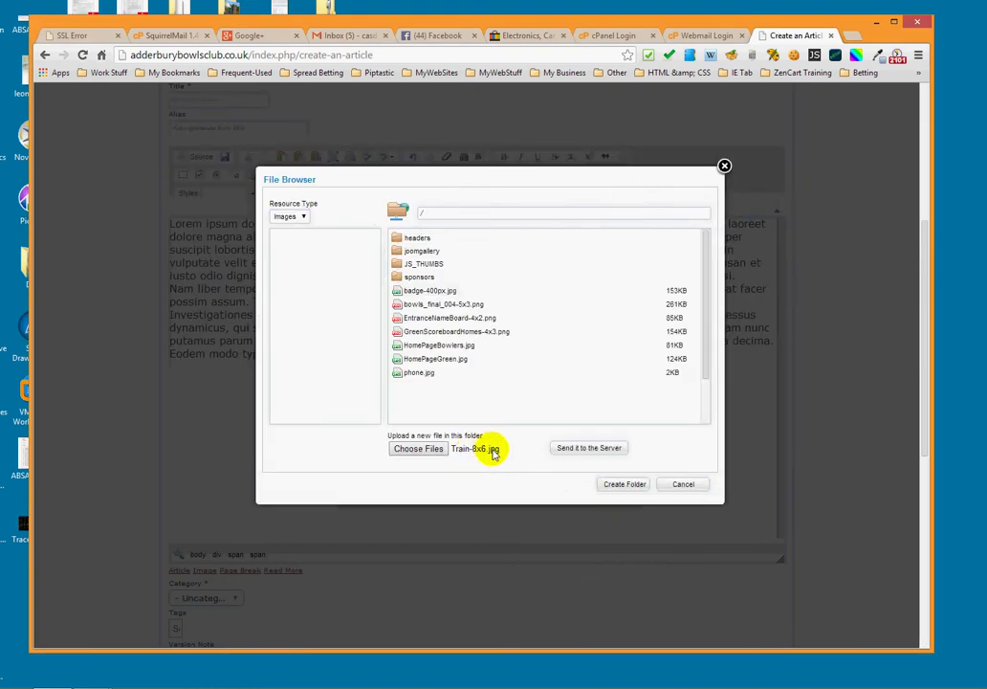
pyautogui.click(587, 449)
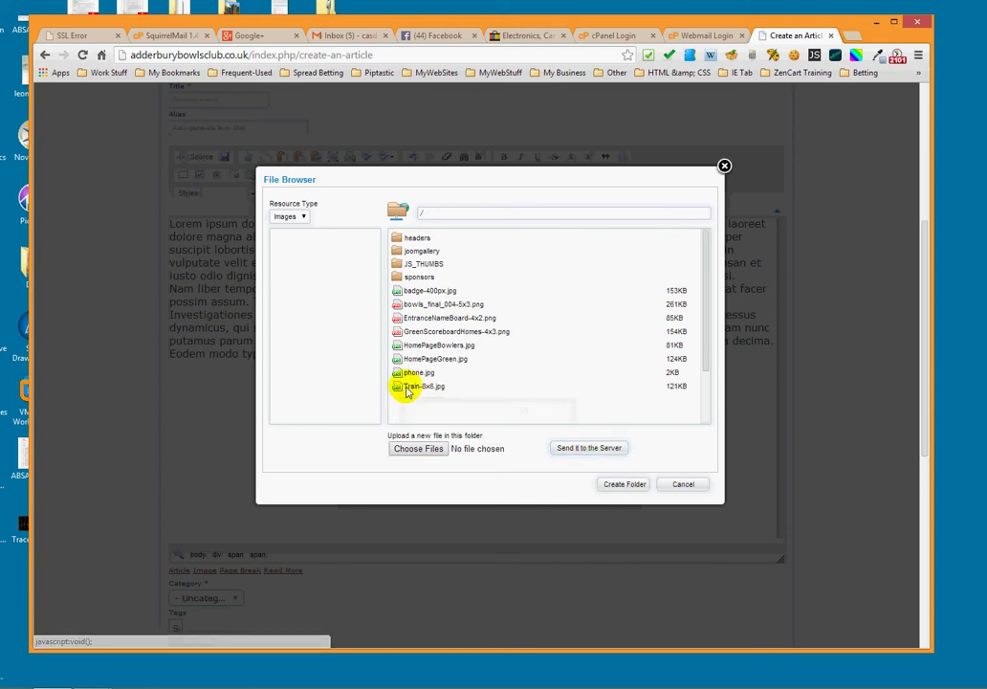
# Choose the uploaded Train-8x6.jpg from the server's files and insert it into the article
pyautogui.moveTo(399, 392)
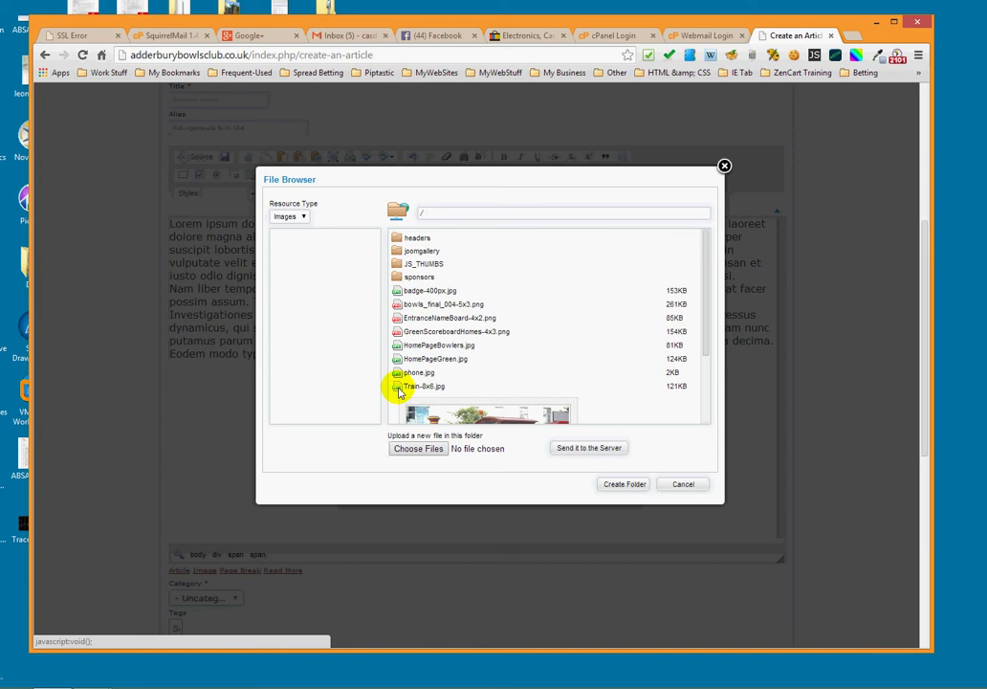
pyautogui.scroll(-3, 471, 379)
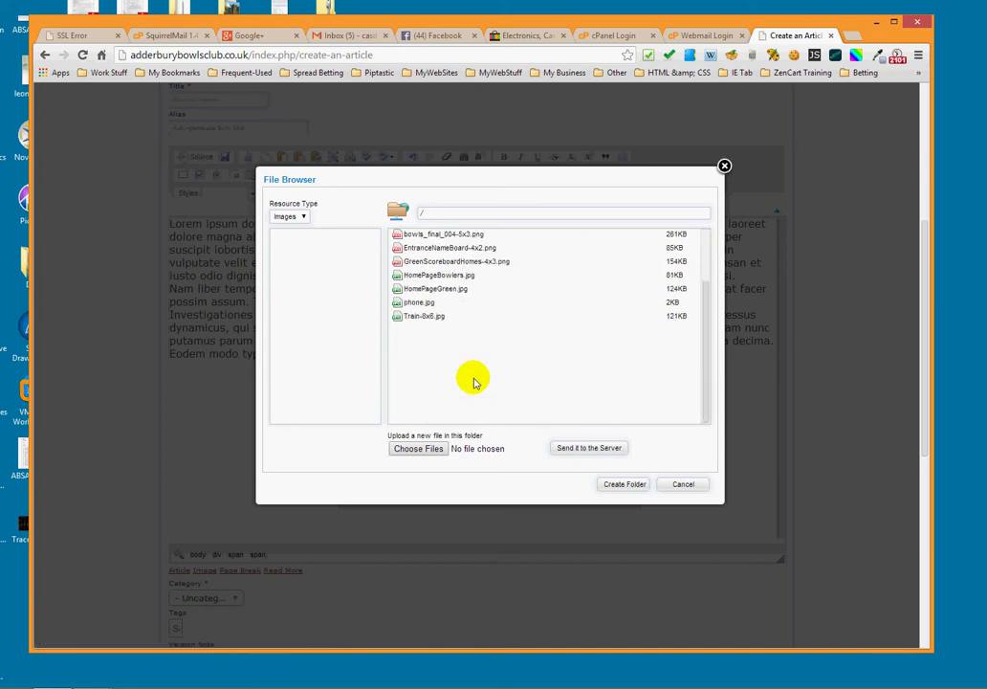
pyautogui.click(402, 317)
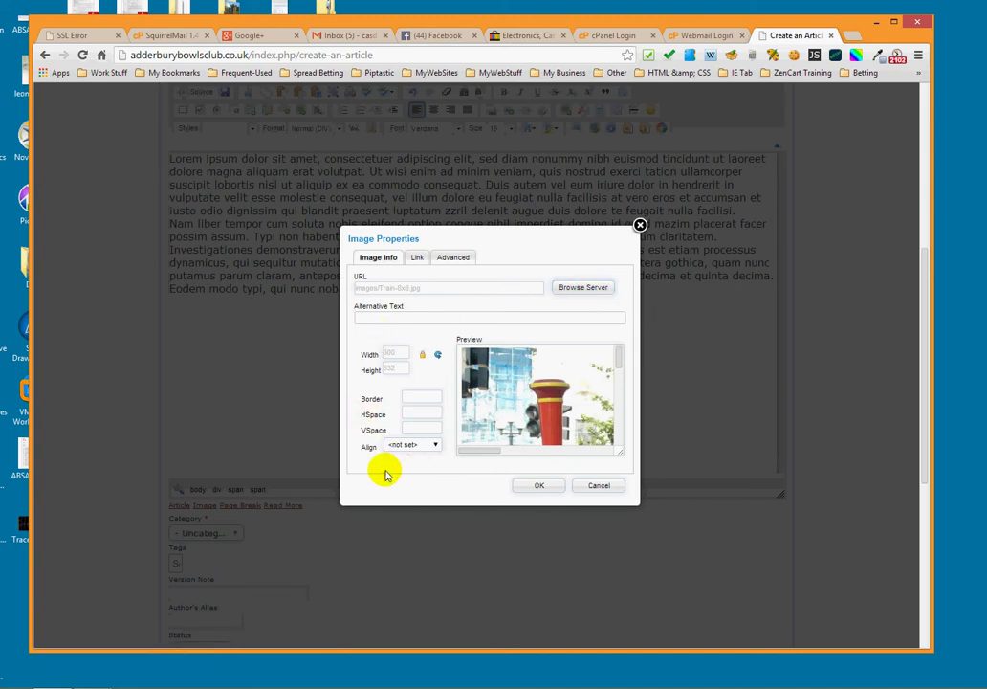
pyautogui.click(537, 486)
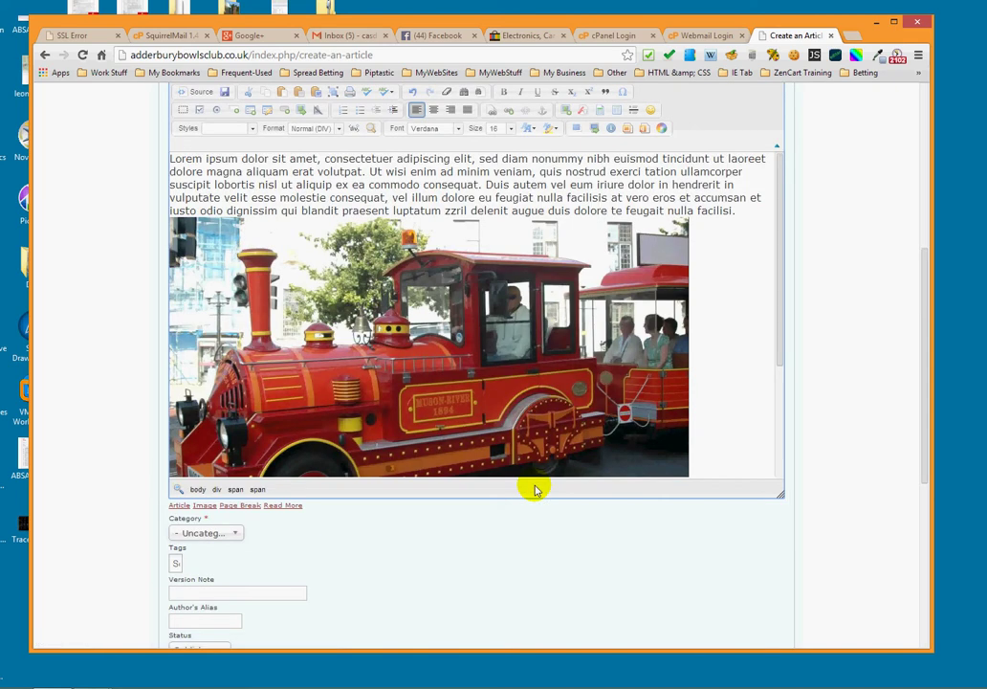
# Set the inserted train image's width to 500 in its image properties, keeping its proportions
pyautogui.scroll(1, 695, 358)
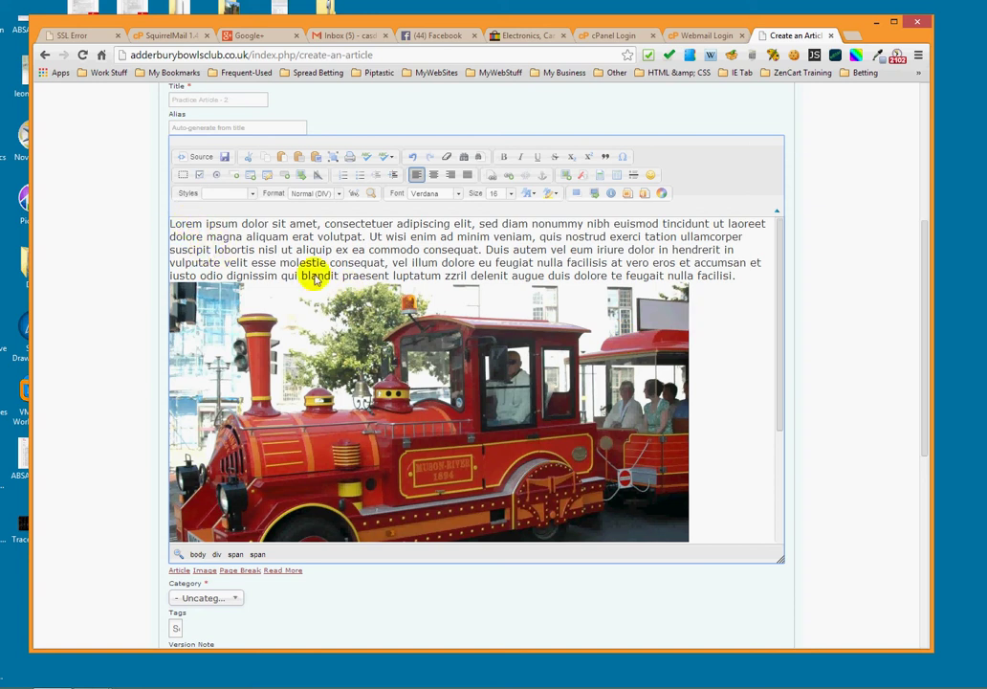
pyautogui.scroll(-3, 483, 304)
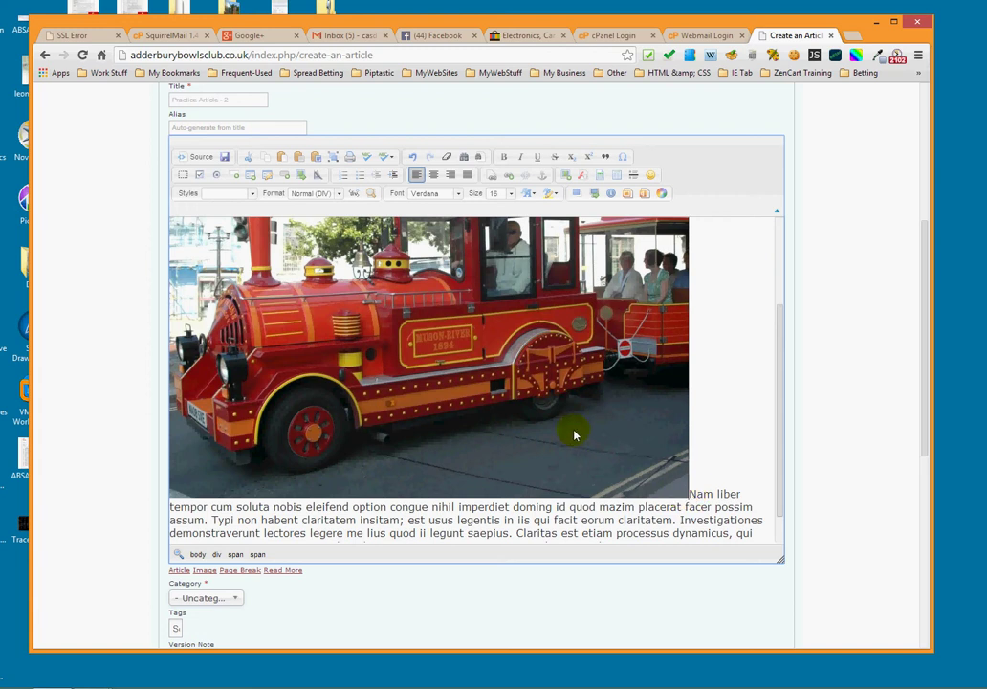
pyautogui.scroll(-1, 573, 435)
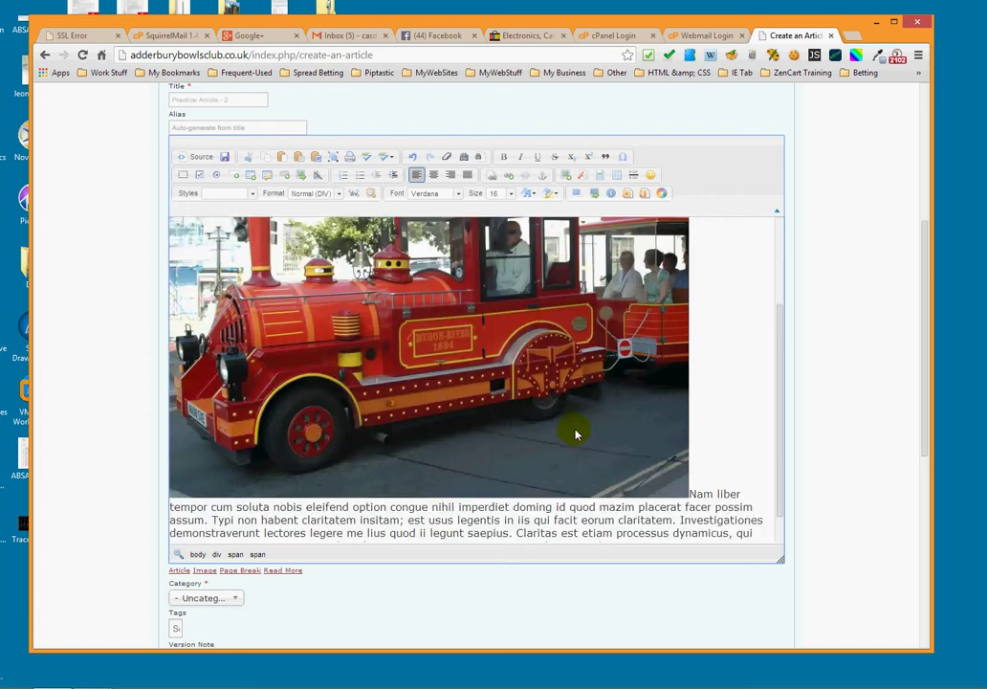
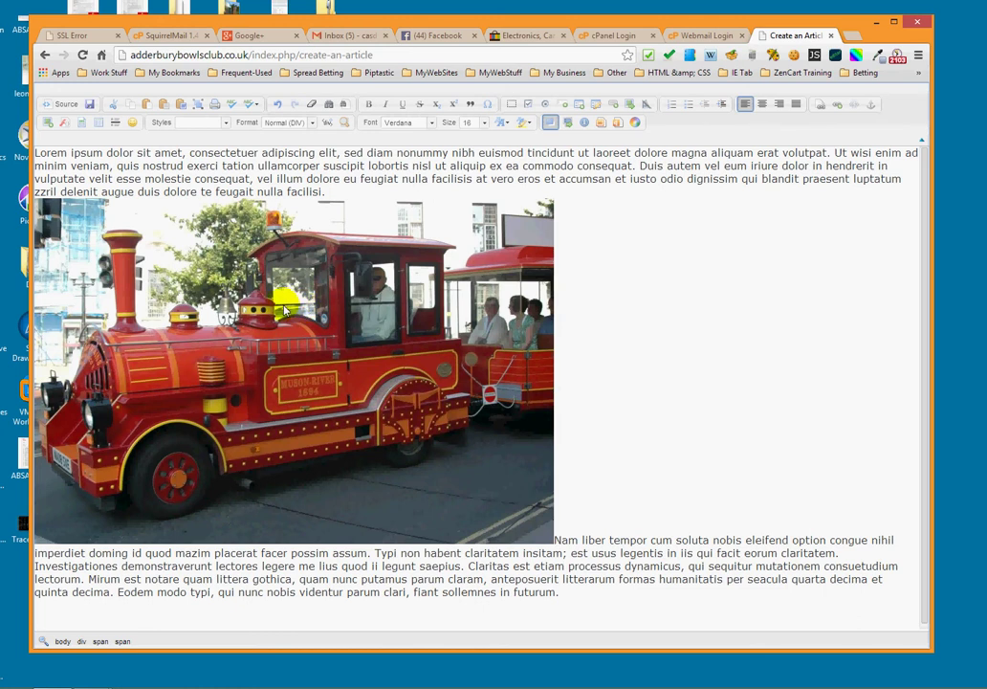
pyautogui.rightClick(285, 306)
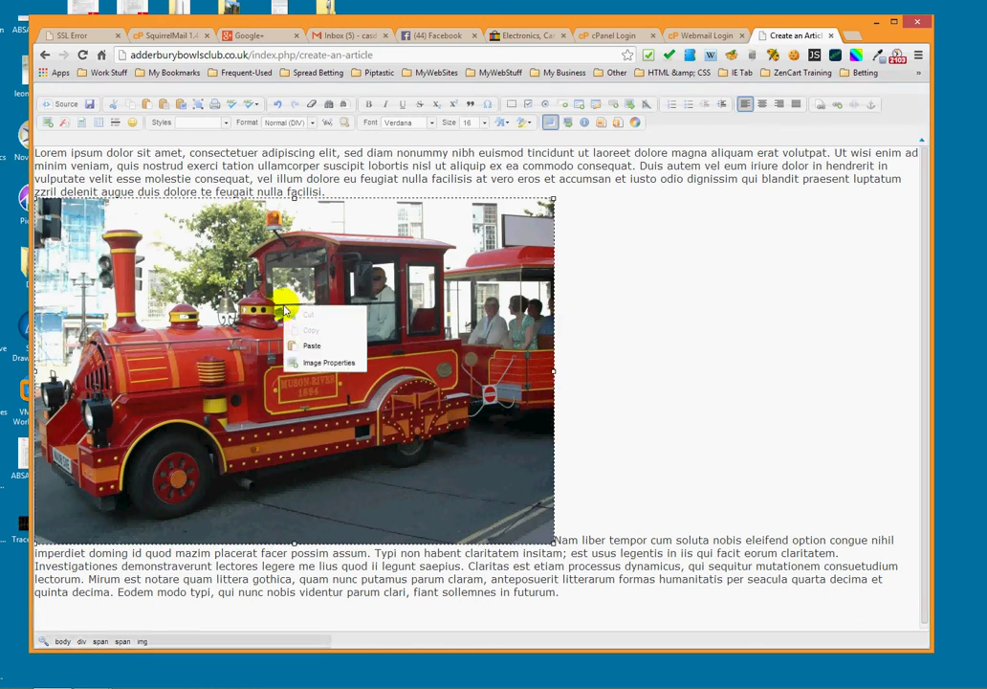
pyautogui.click(350, 365)
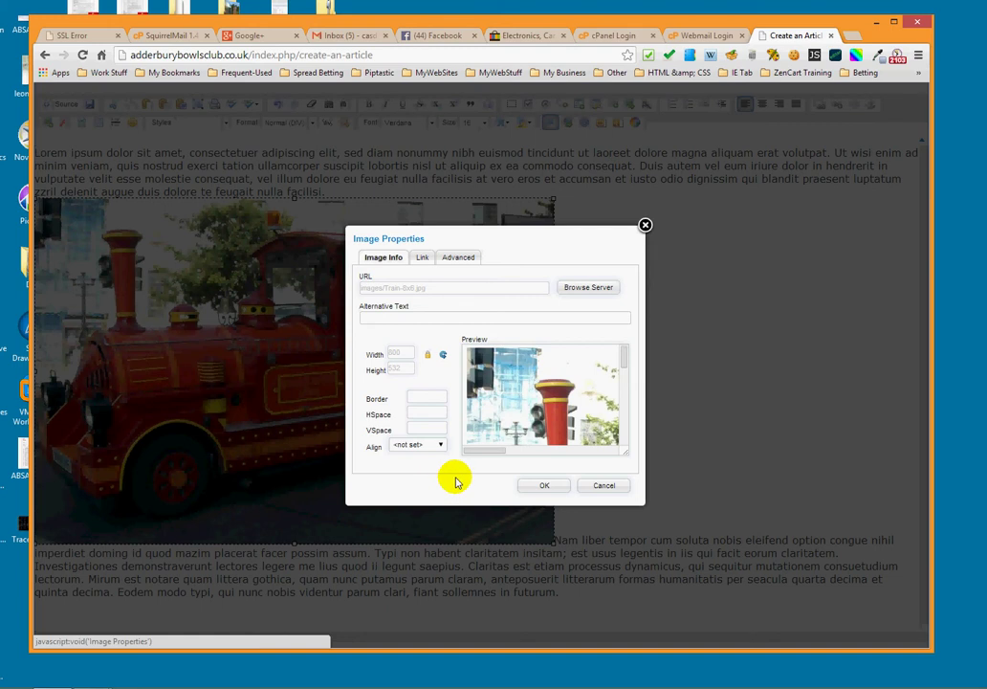
pyautogui.moveTo(515, 247); pyautogui.dragTo(494, 243)
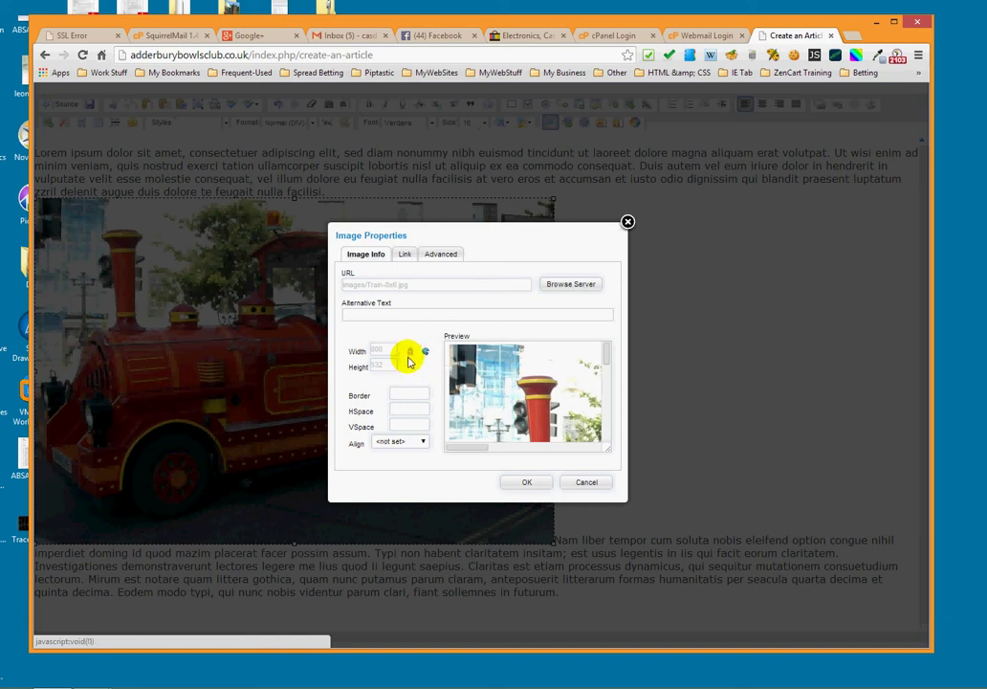
pyautogui.doubleClick(387, 352)
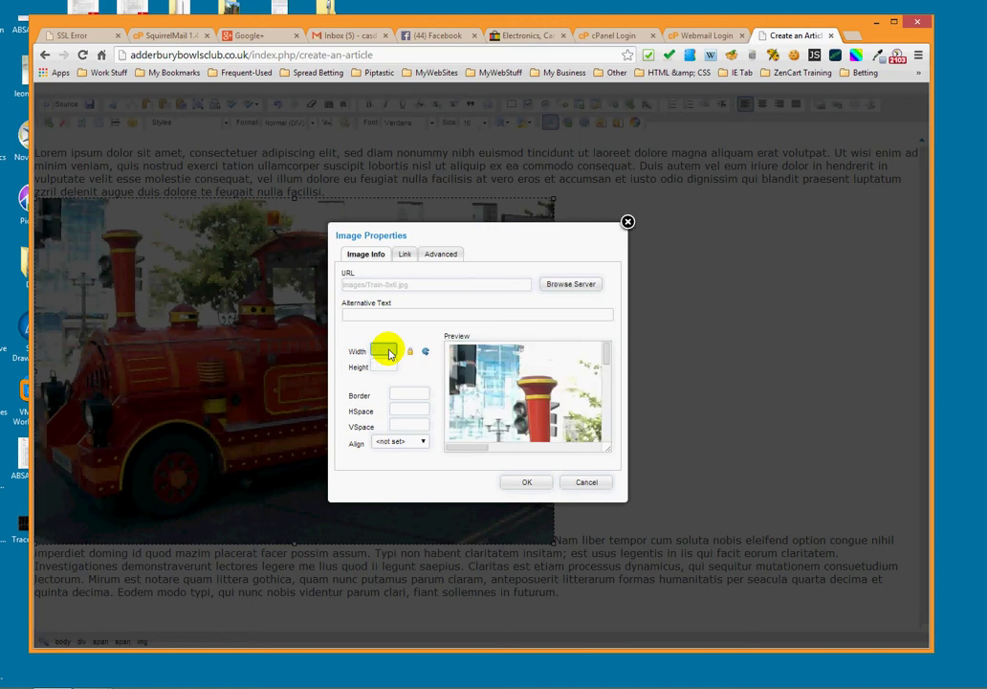
pyautogui.write('500')
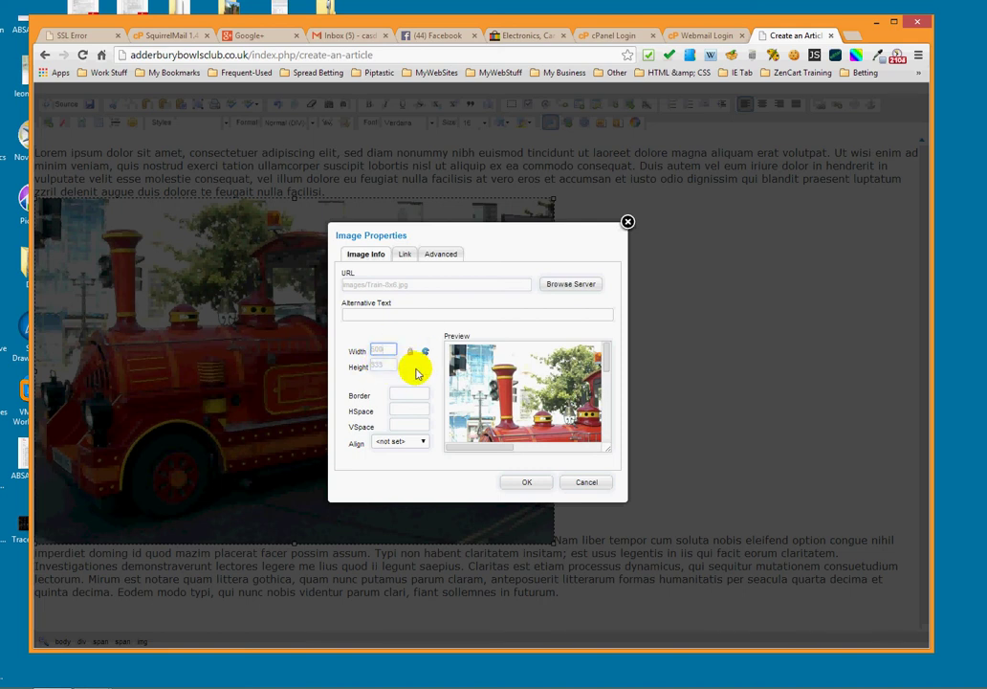
pyautogui.click(527, 482)
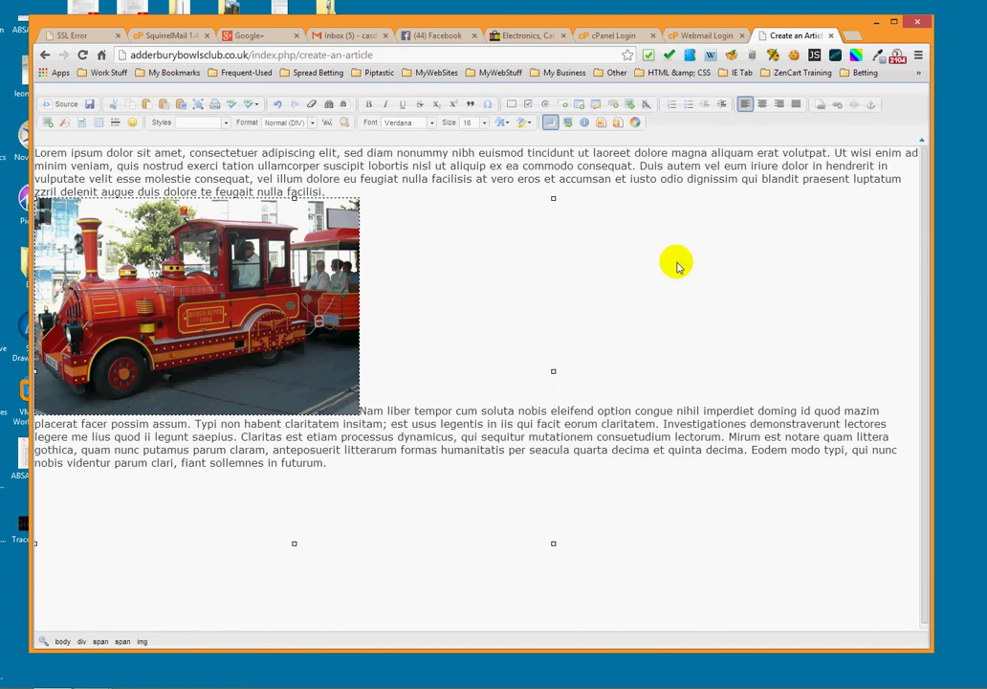
pyautogui.click(547, 272)
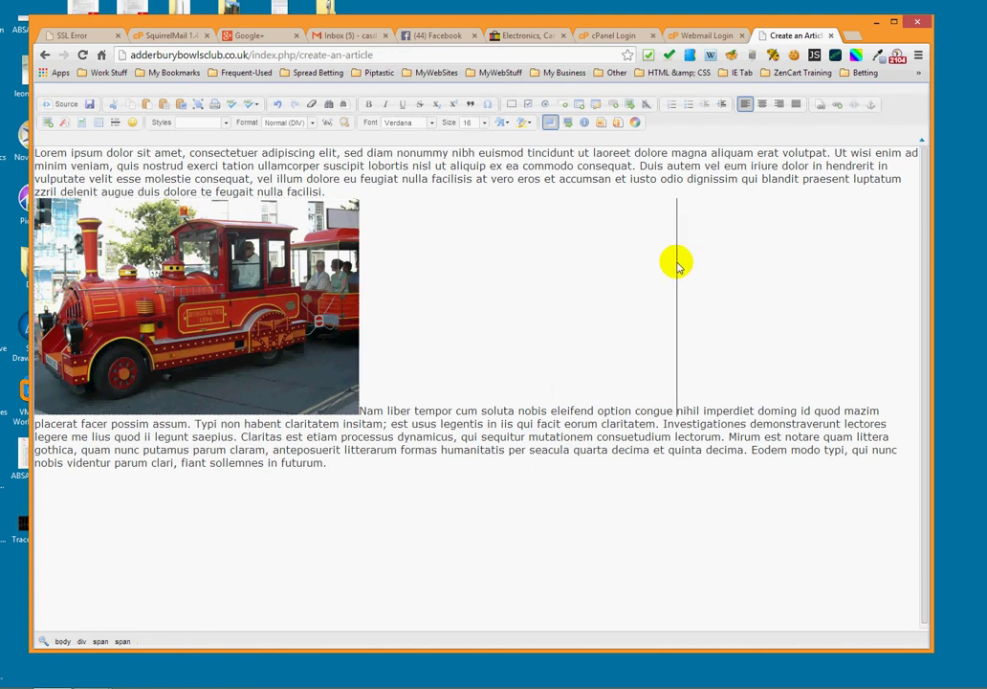
# Set the train image's alignment to Right so that the second paragraph wraps beside it
pyautogui.click(278, 309)
pyautogui.click(495, 307)
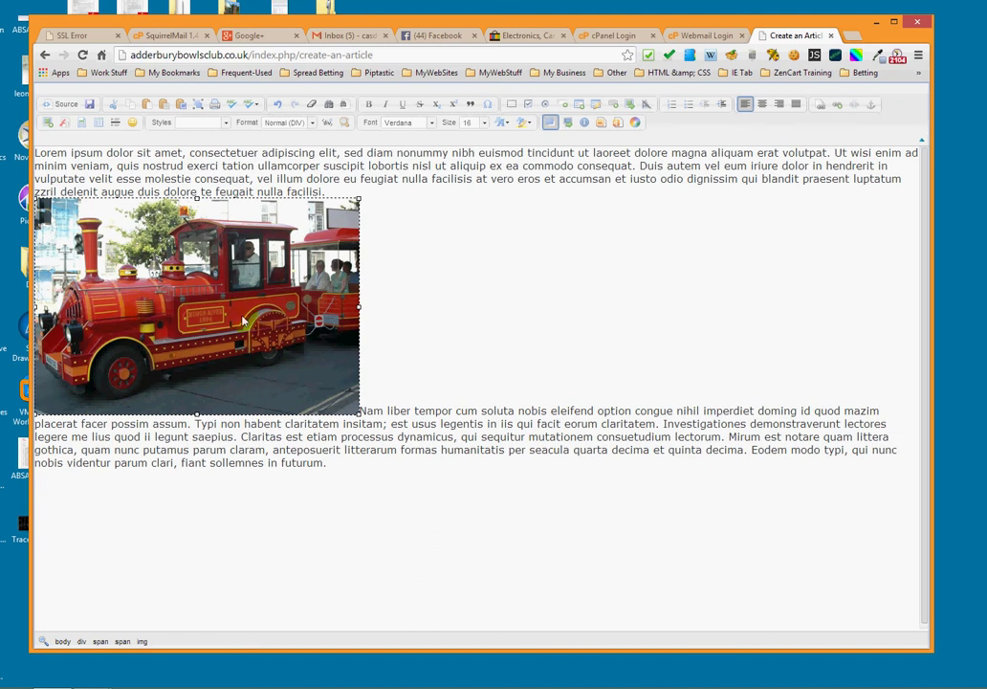
pyautogui.click(391, 306)
pyautogui.rightClick(223, 273)
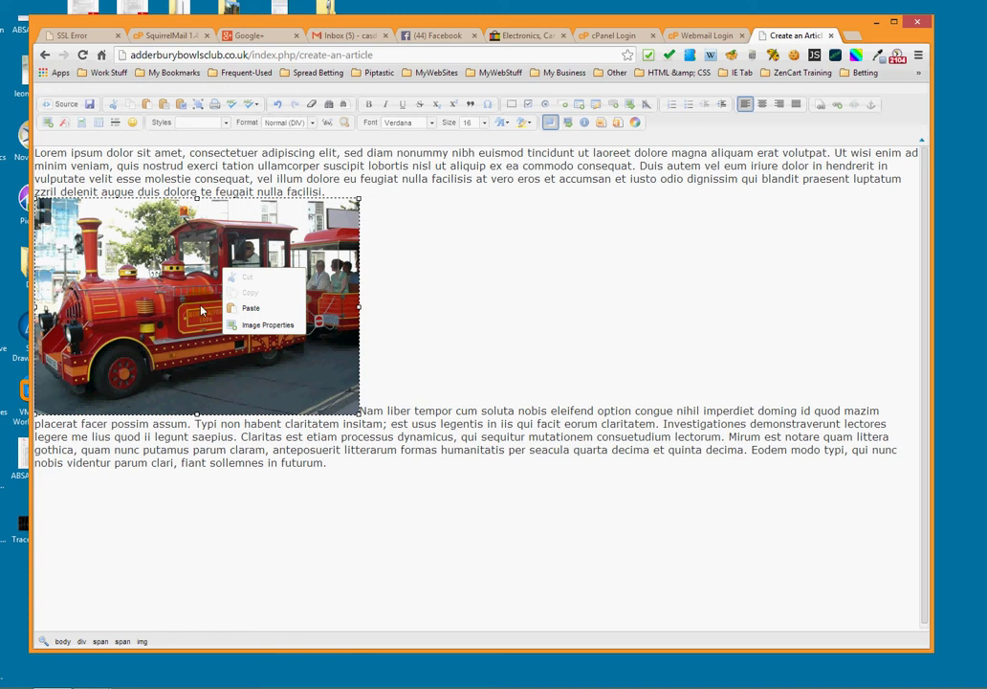
pyautogui.click(258, 325)
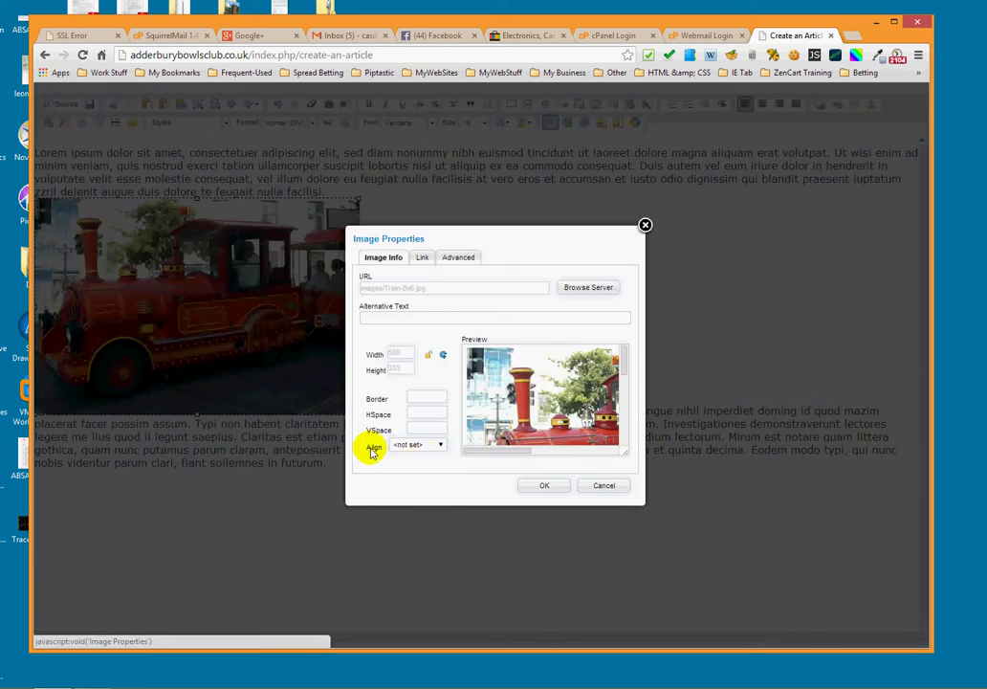
pyautogui.click(440, 446)
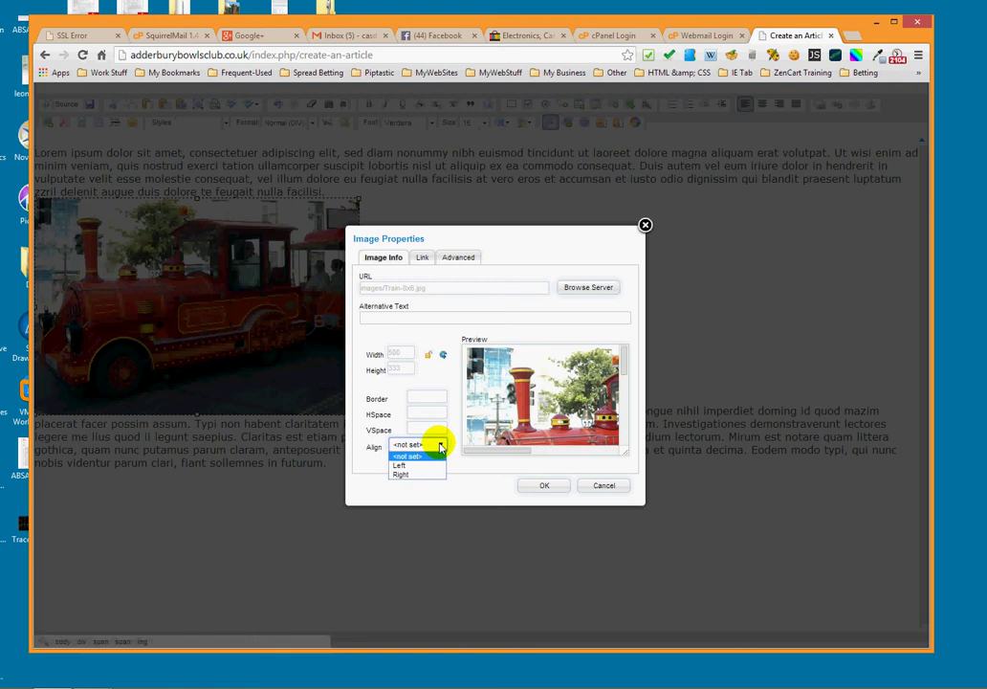
pyautogui.click(401, 476)
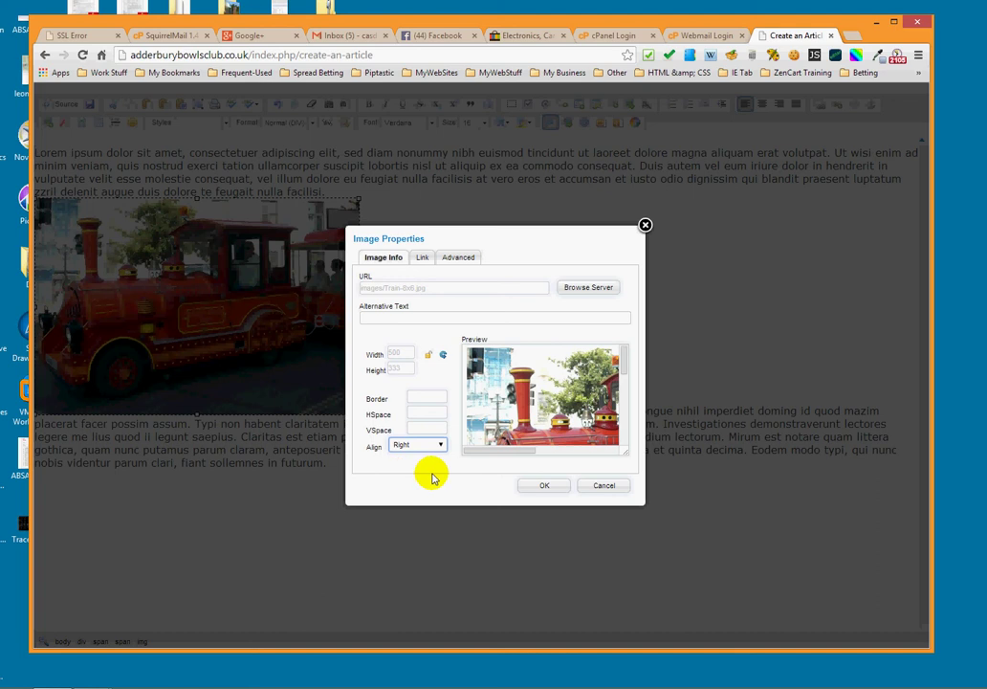
pyautogui.click(540, 488)
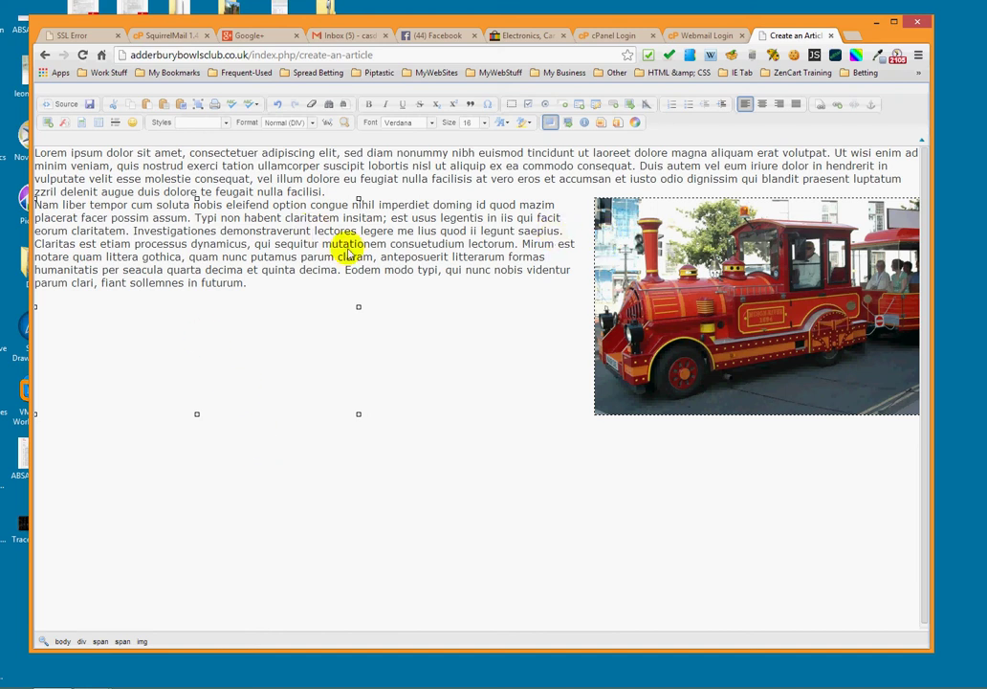
pyautogui.click(430, 321)
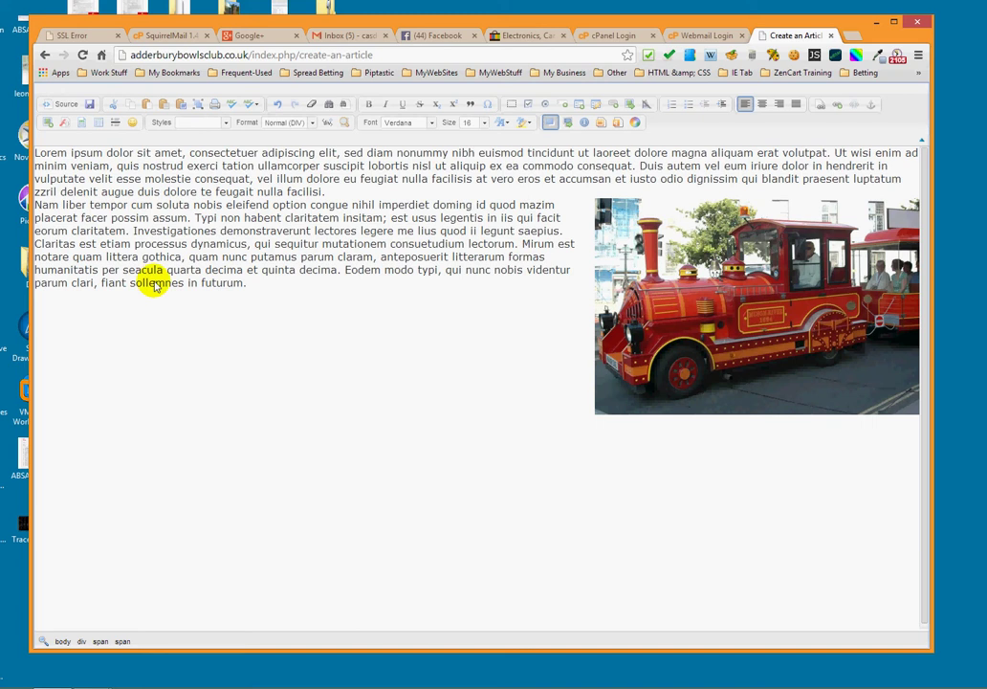
# Duplicate the article's two paragraphs and train image after the last sentence, and delete the duplicated train image
pyautogui.click(34, 153)
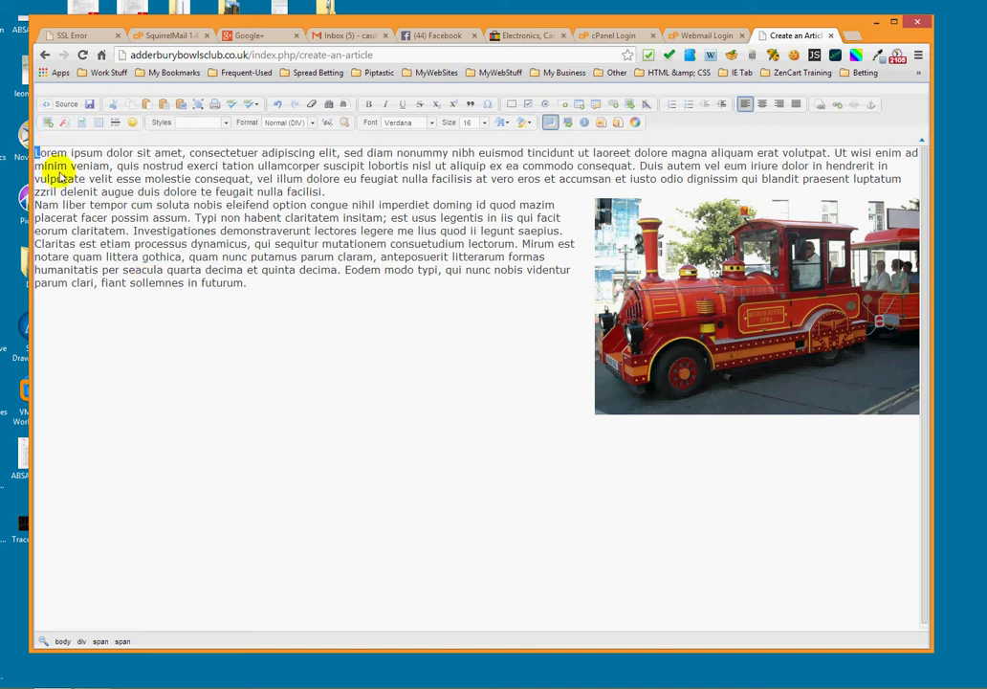
pyautogui.moveTo(59, 174); pyautogui.dragTo(282, 297)
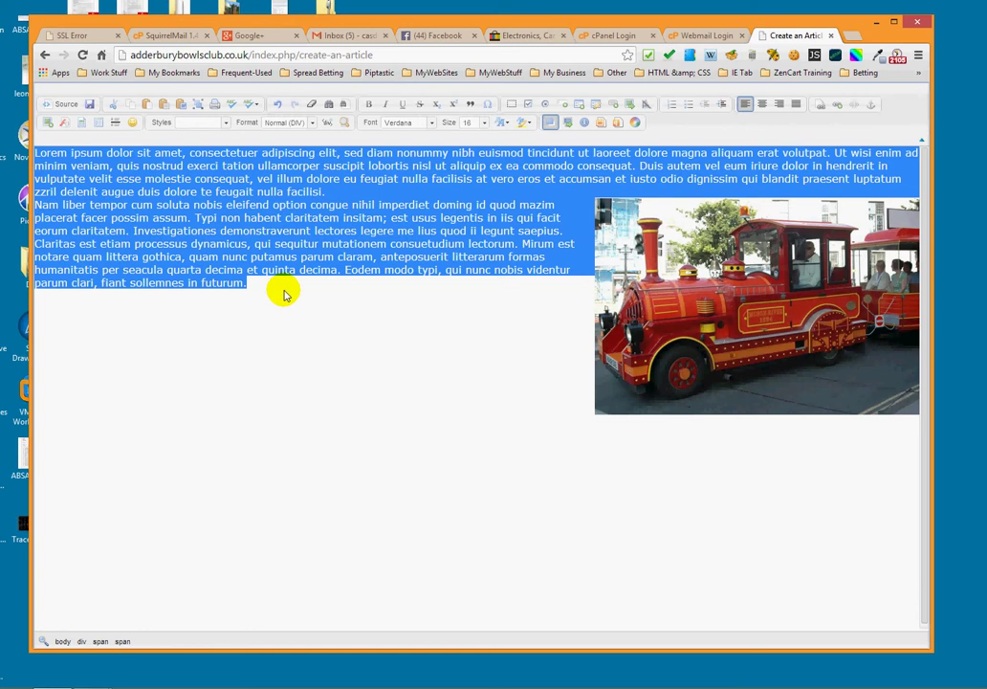
pyautogui.click(318, 300)
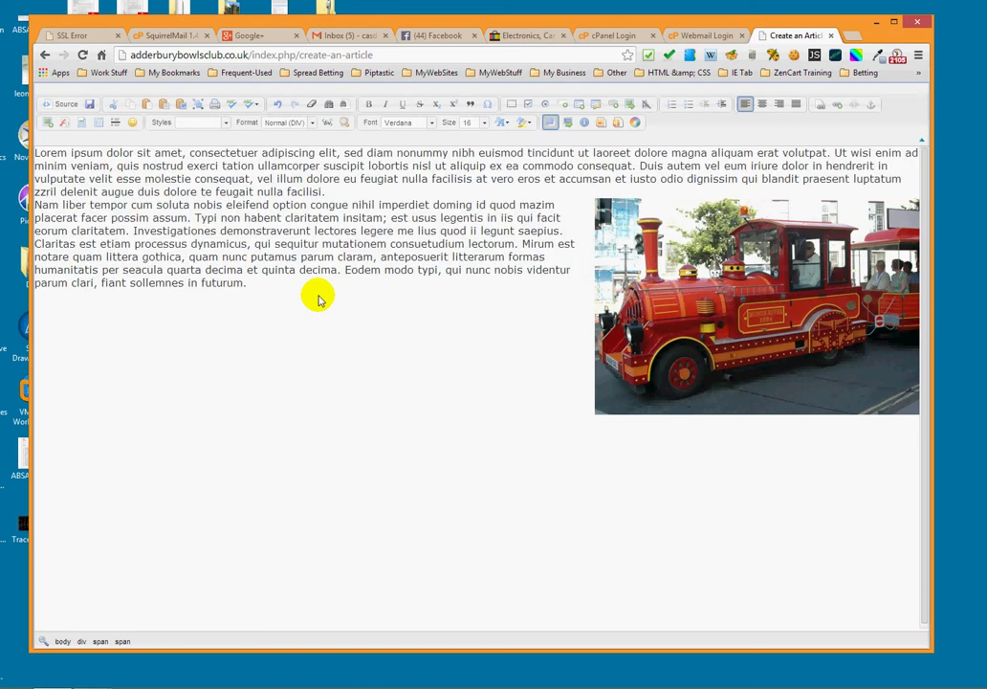
pyautogui.hotkey('ctrl', 'v')
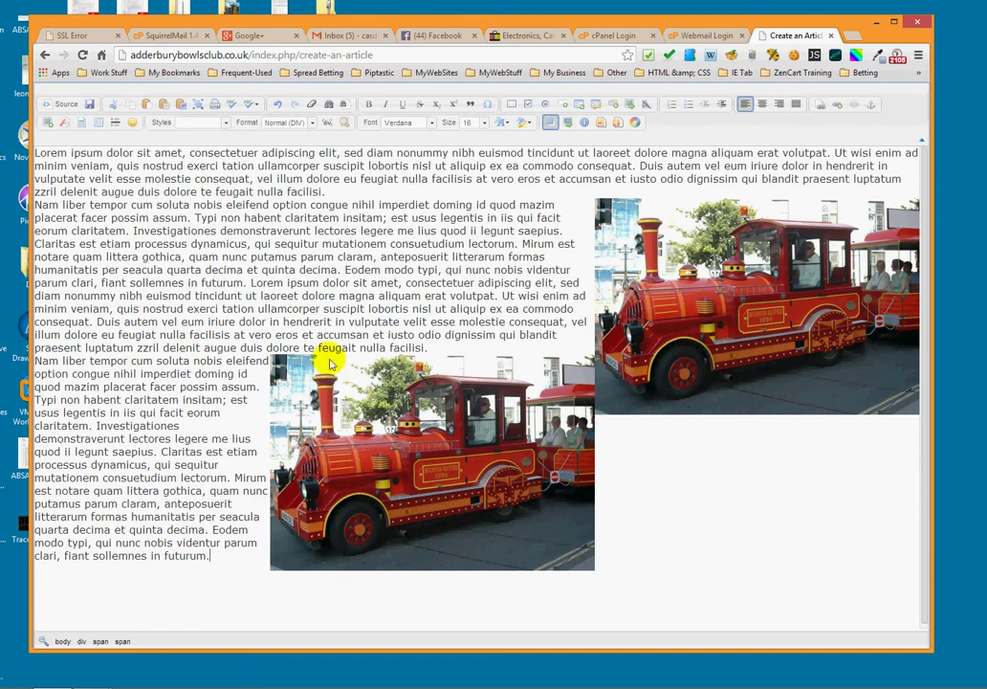
pyautogui.click(364, 432)
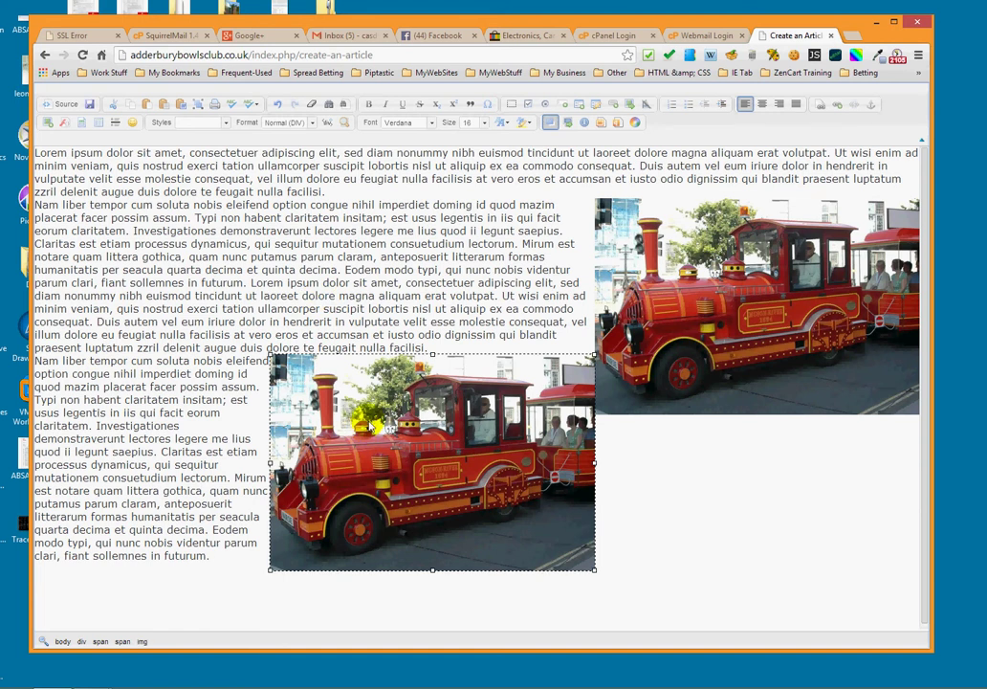
pyautogui.press('Delete')
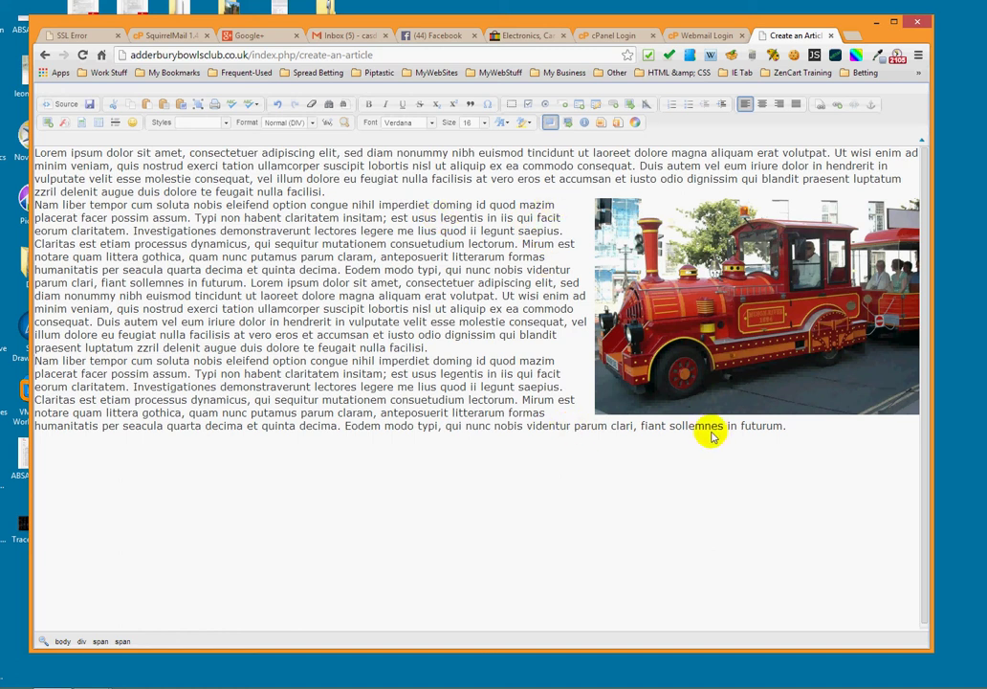
# Change the train image's alignment to Left in its image properties
pyautogui.rightClick(663, 283)
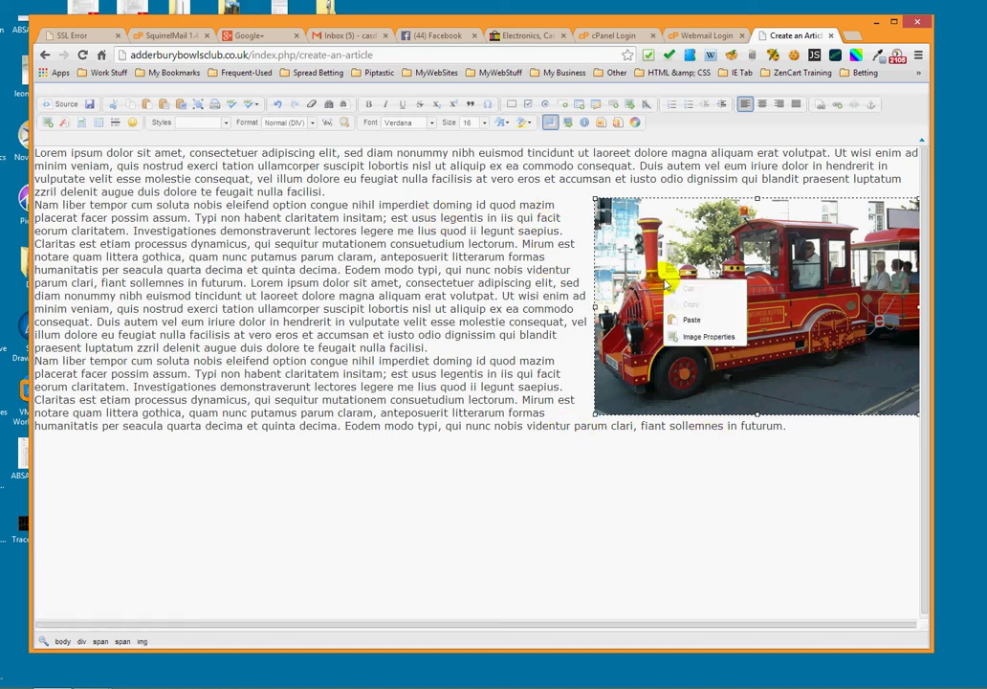
pyautogui.click(708, 337)
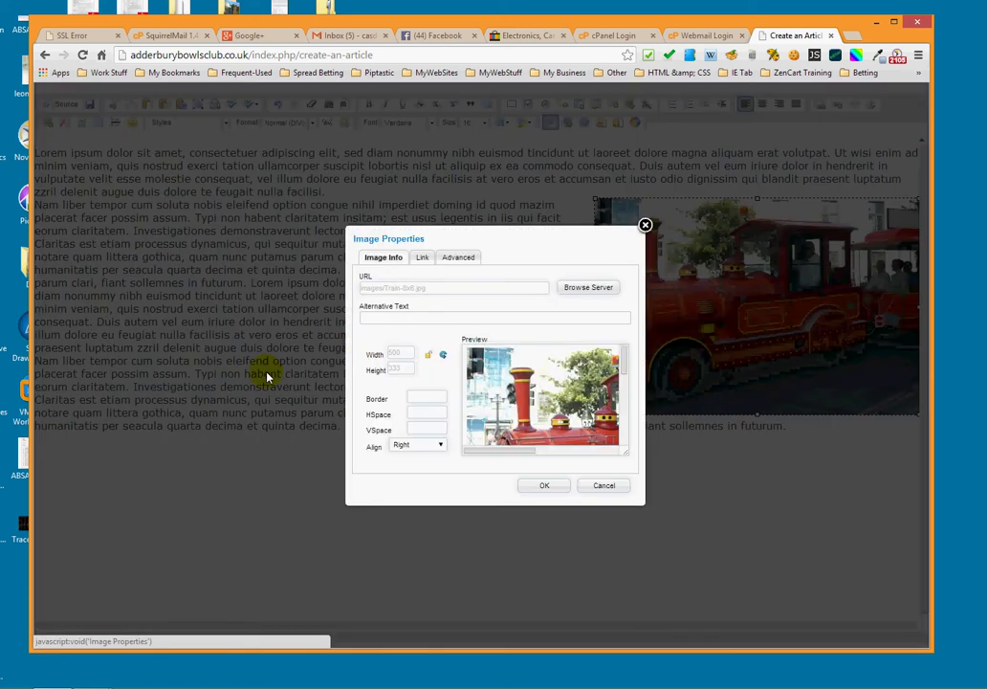
pyautogui.click(441, 446)
pyautogui.click(400, 465)
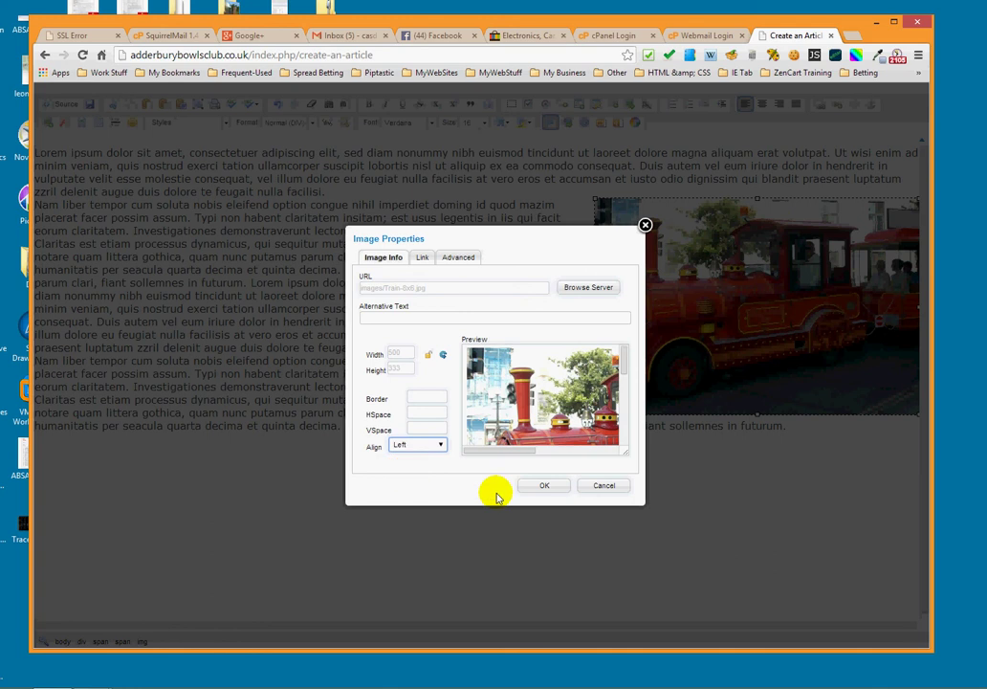
pyautogui.click(541, 484)
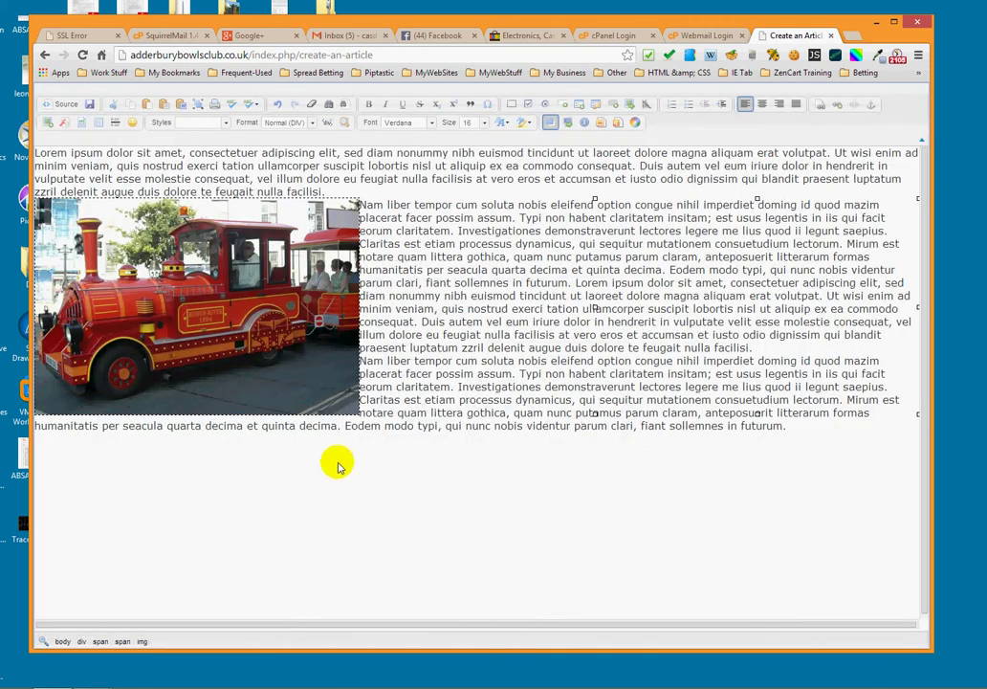
pyautogui.click(428, 426)
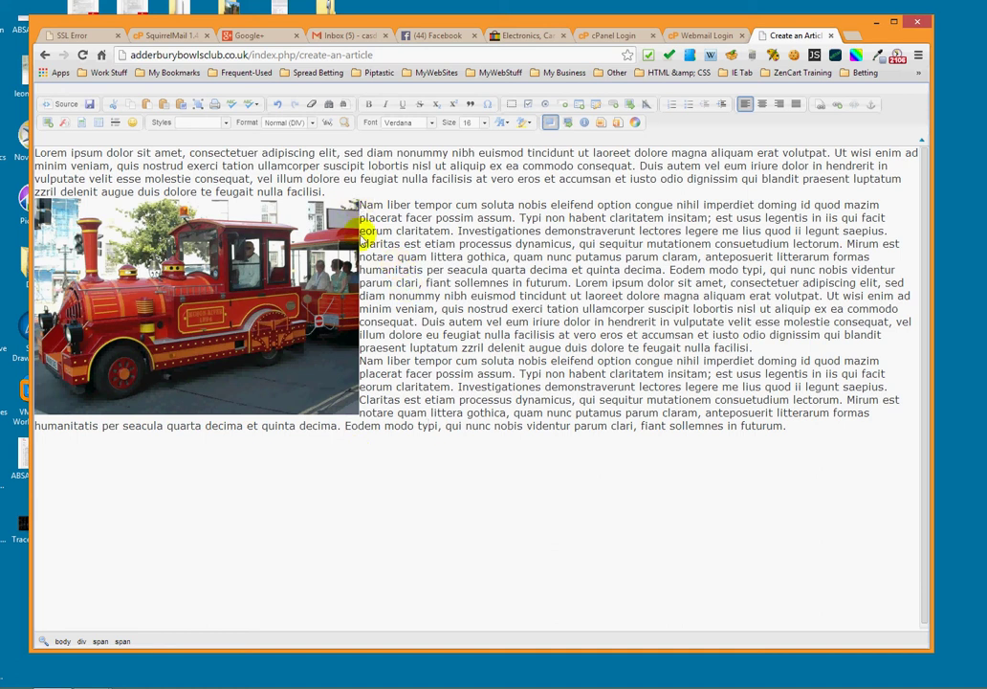
# Set the train image's horizontal and vertical spacing to 10 in its image properties
pyautogui.rightClick(217, 294)
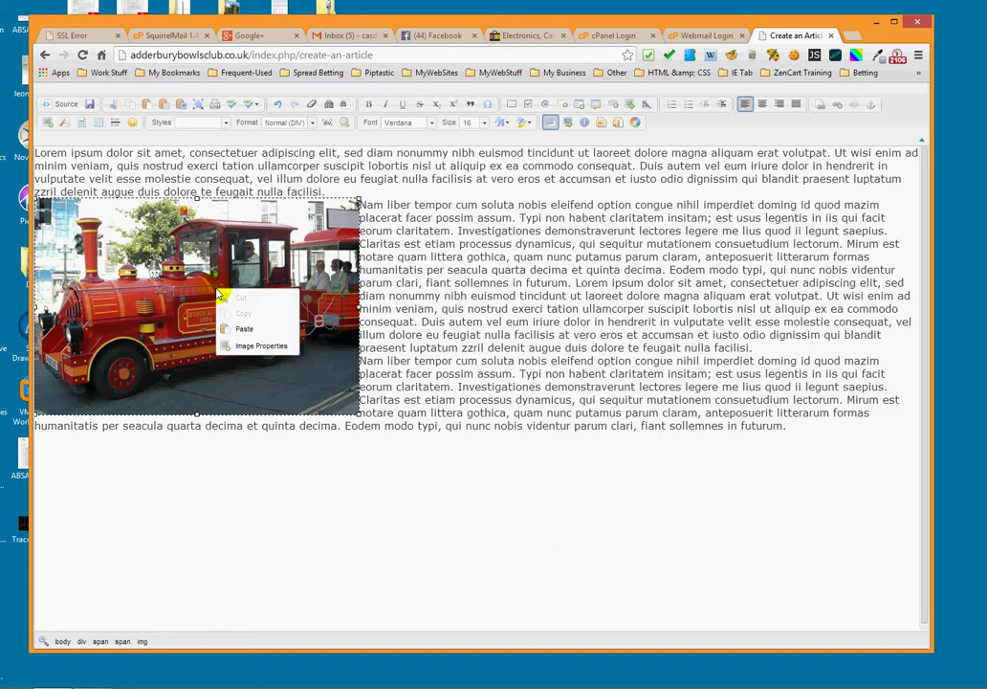
pyautogui.click(255, 350)
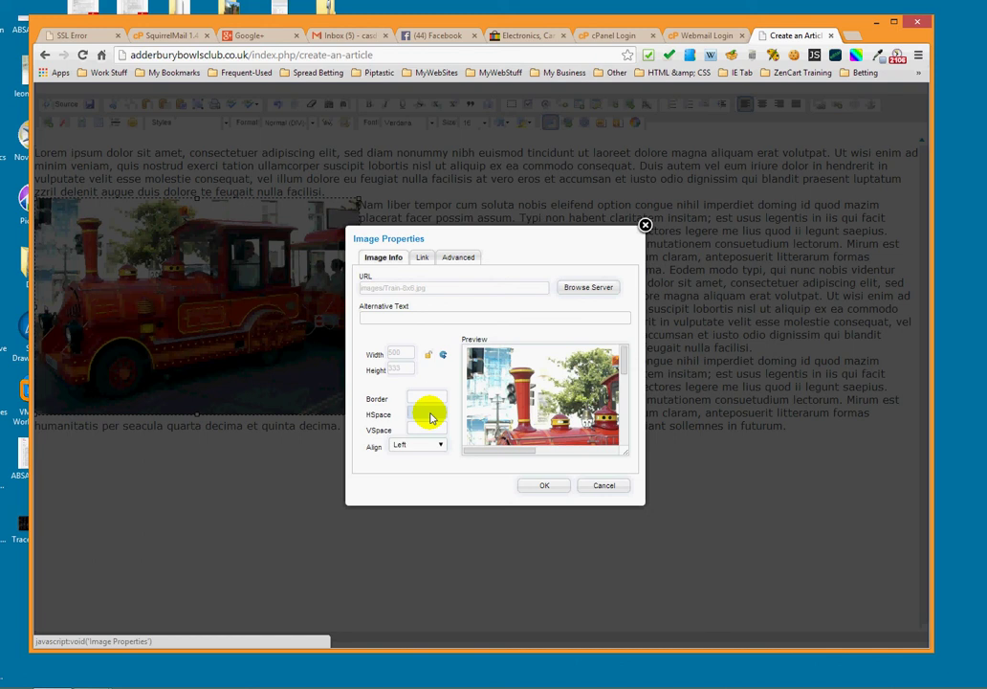
pyautogui.click(422, 416)
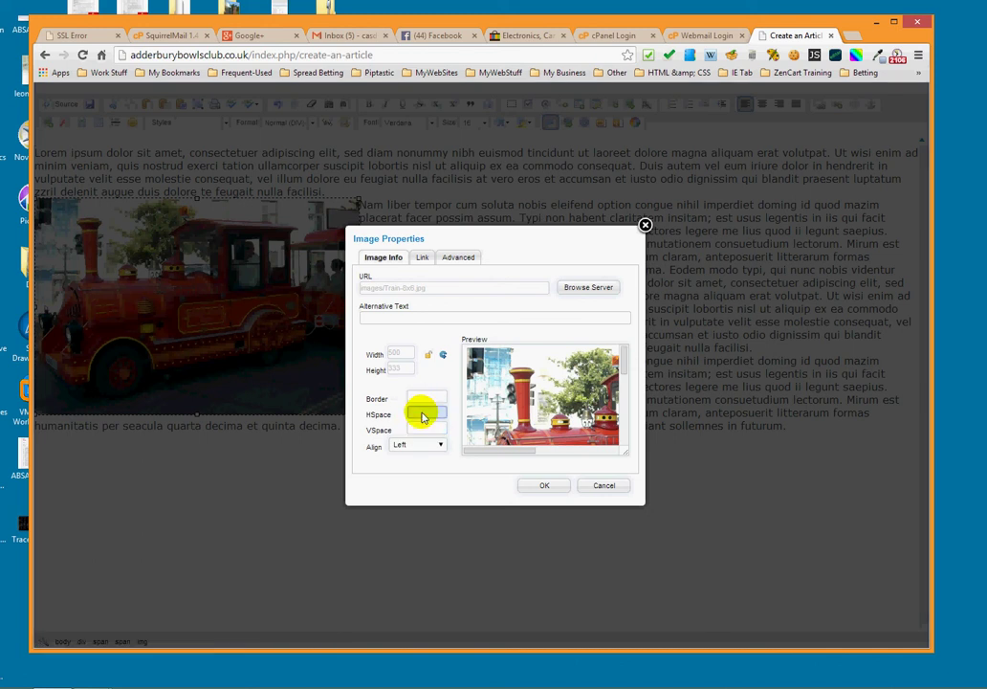
pyautogui.write('5')
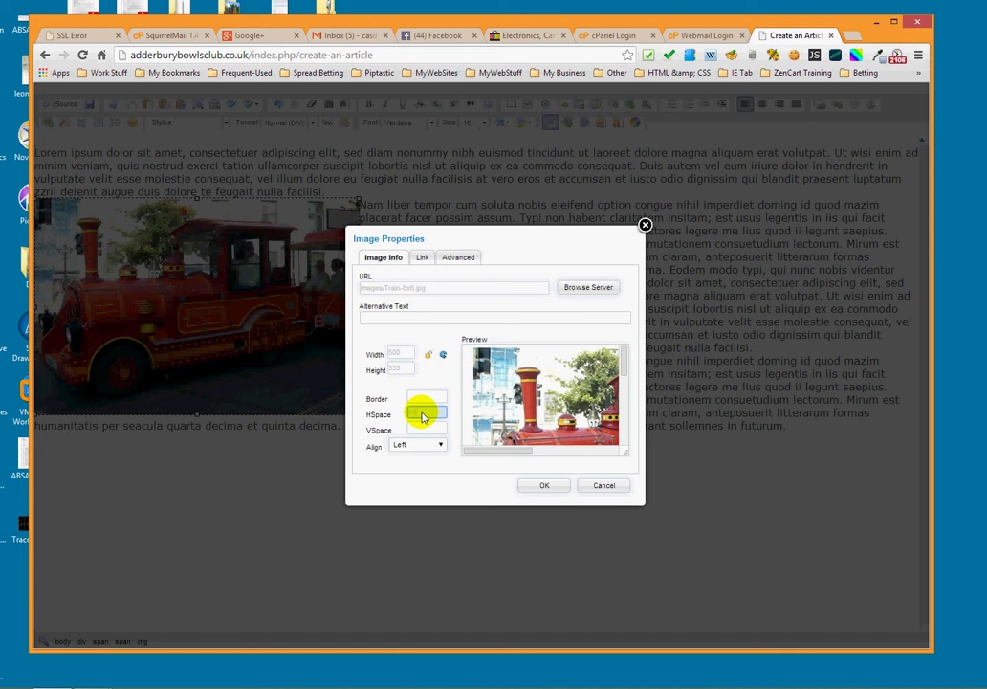
pyautogui.click(418, 429)
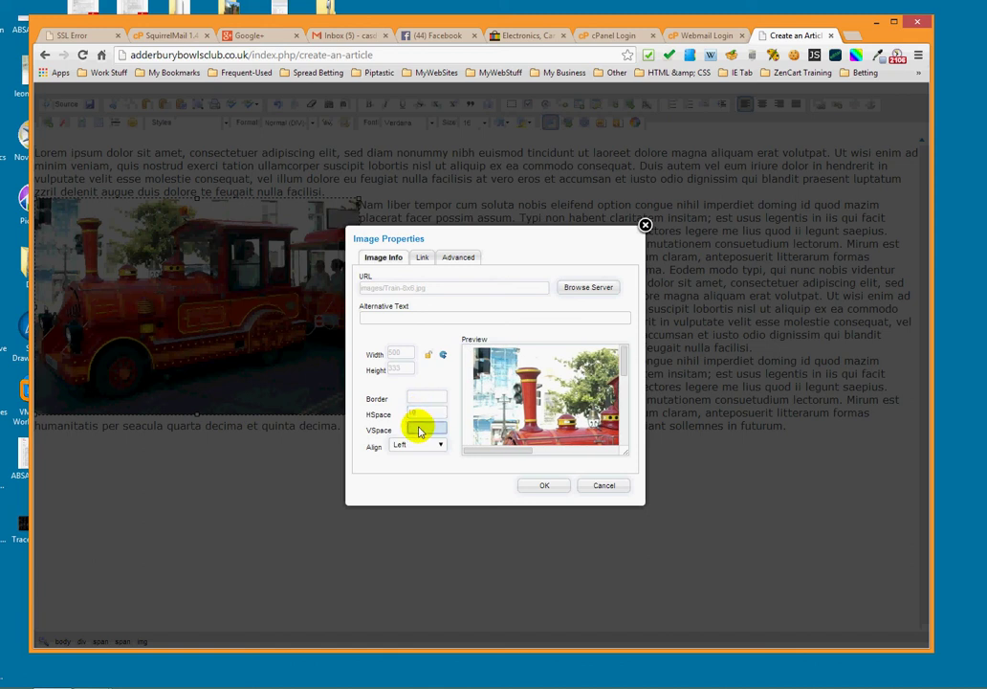
pyautogui.write('5')
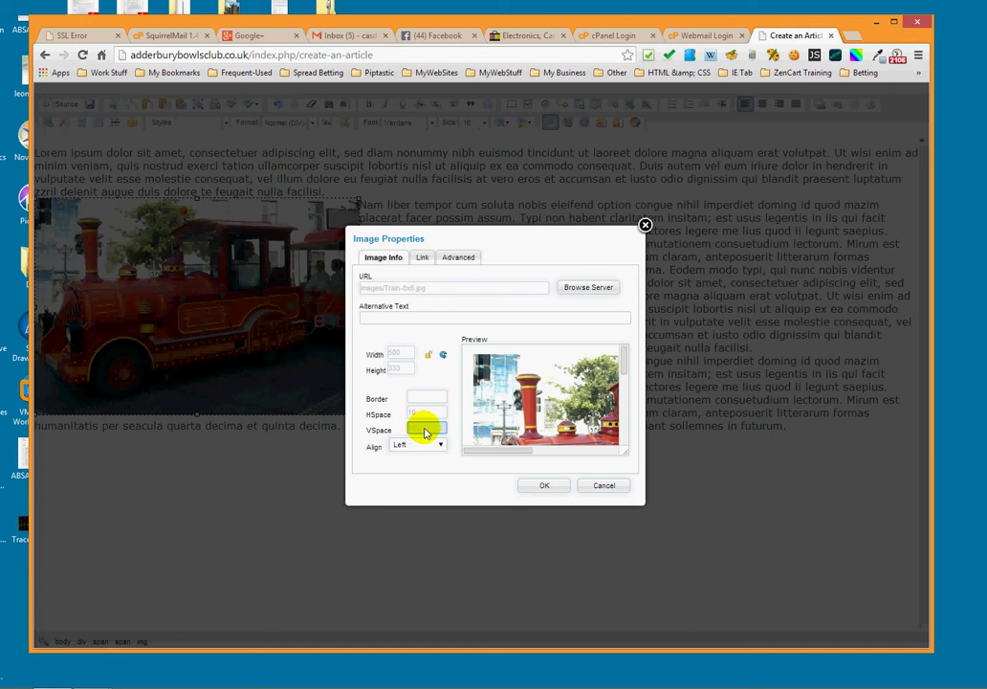
pyautogui.click(544, 486)
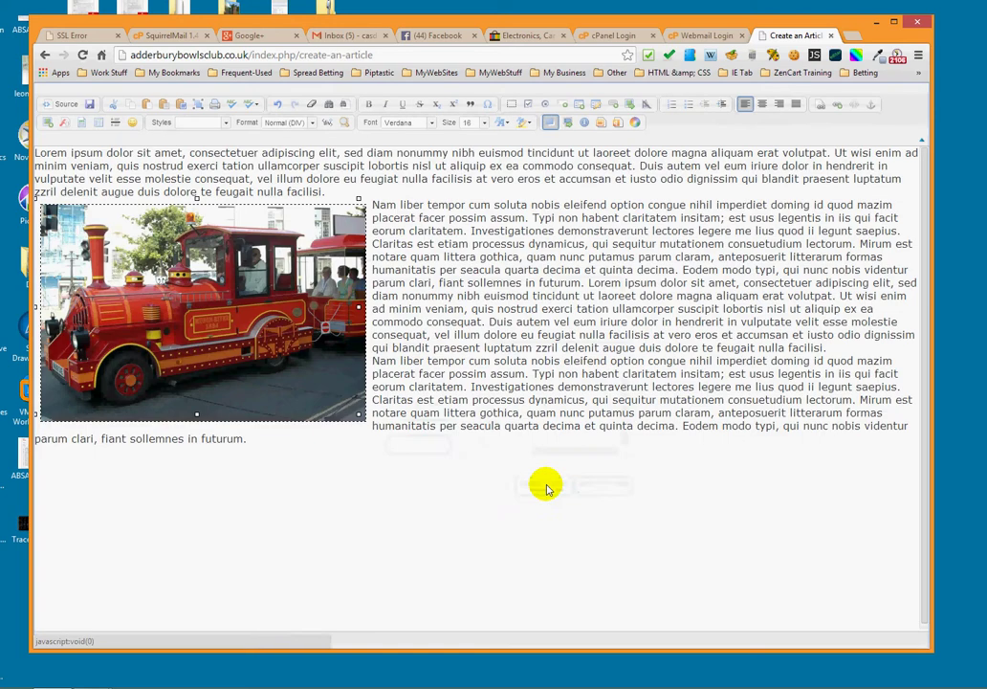
pyautogui.click(375, 220)
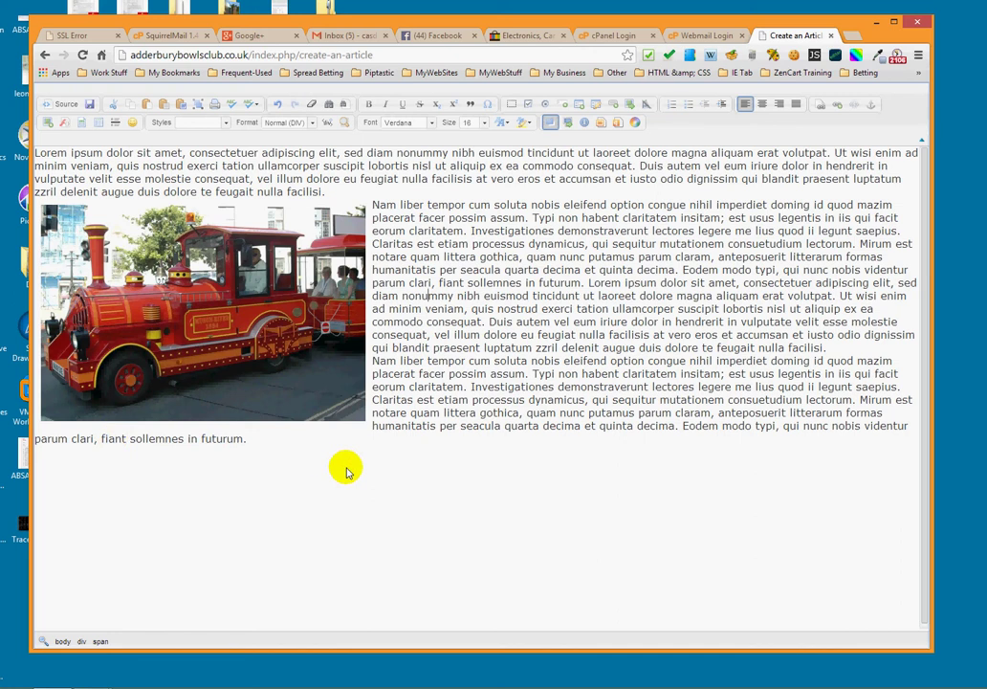
# Increase the train image's horizontal and vertical spacing to 20 in its image properties
pyautogui.rightClick(232, 269)
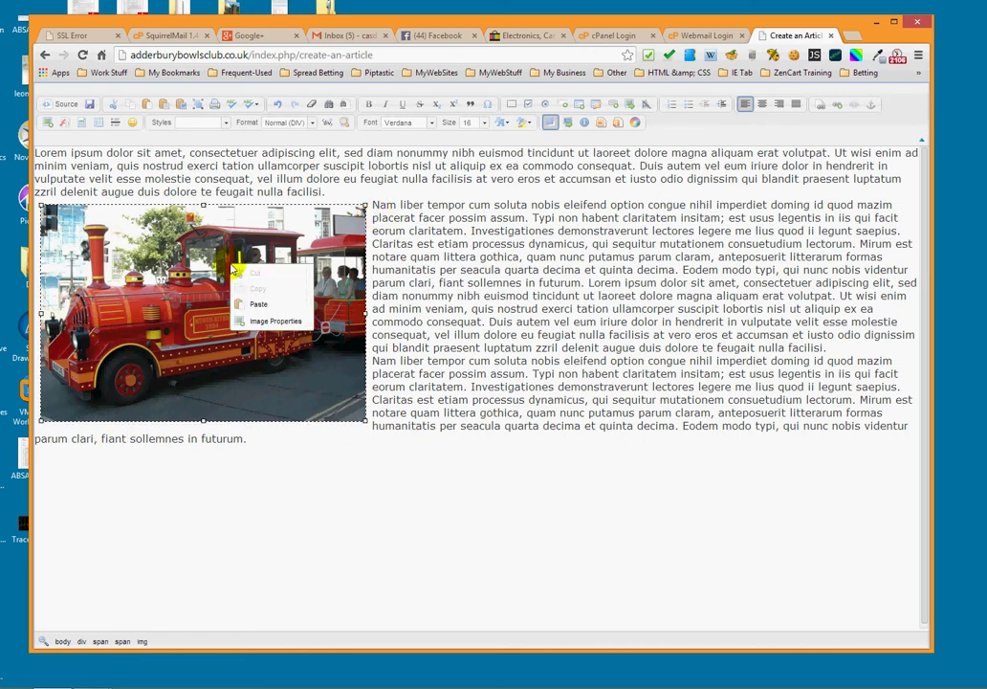
pyautogui.click(262, 322)
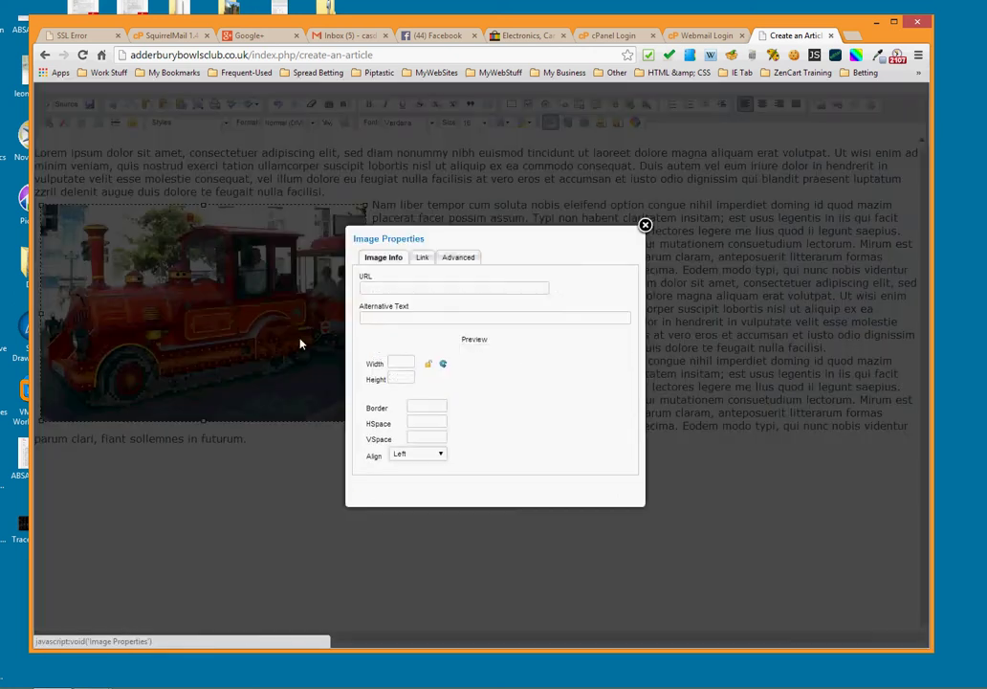
pyautogui.click(420, 413)
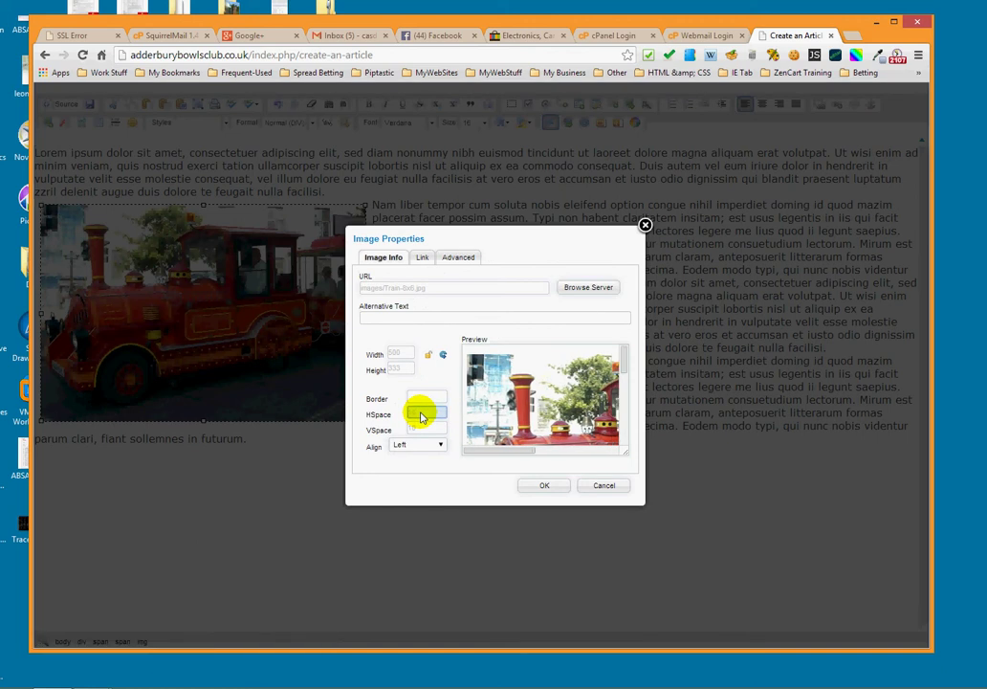
pyautogui.write('10')
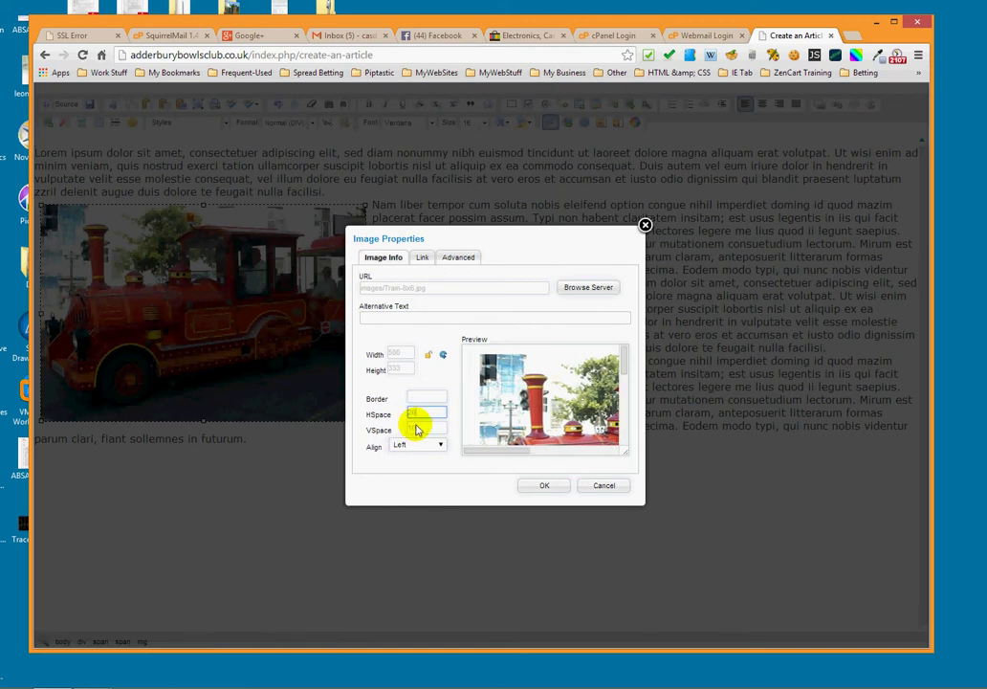
pyautogui.click(419, 433)
pyautogui.write('10')
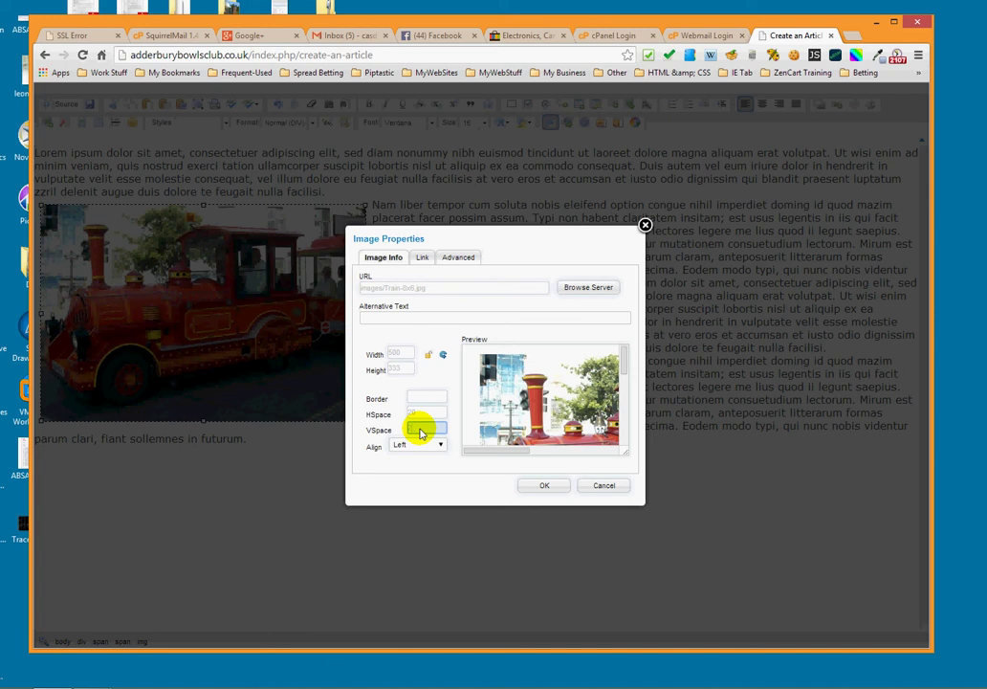
pyautogui.click(544, 485)
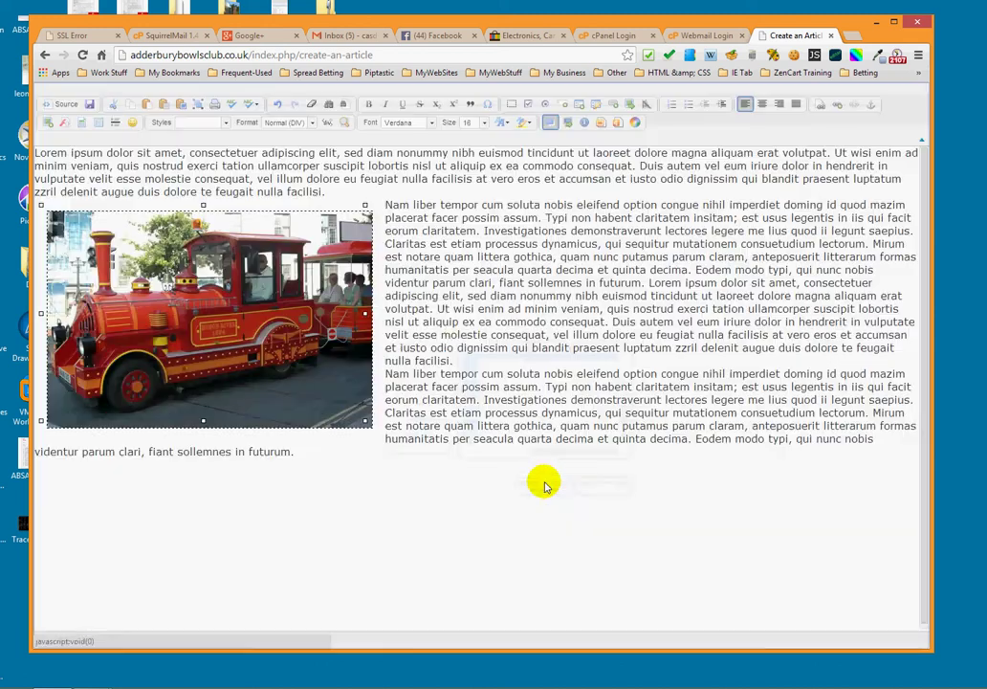
pyautogui.click(456, 342)
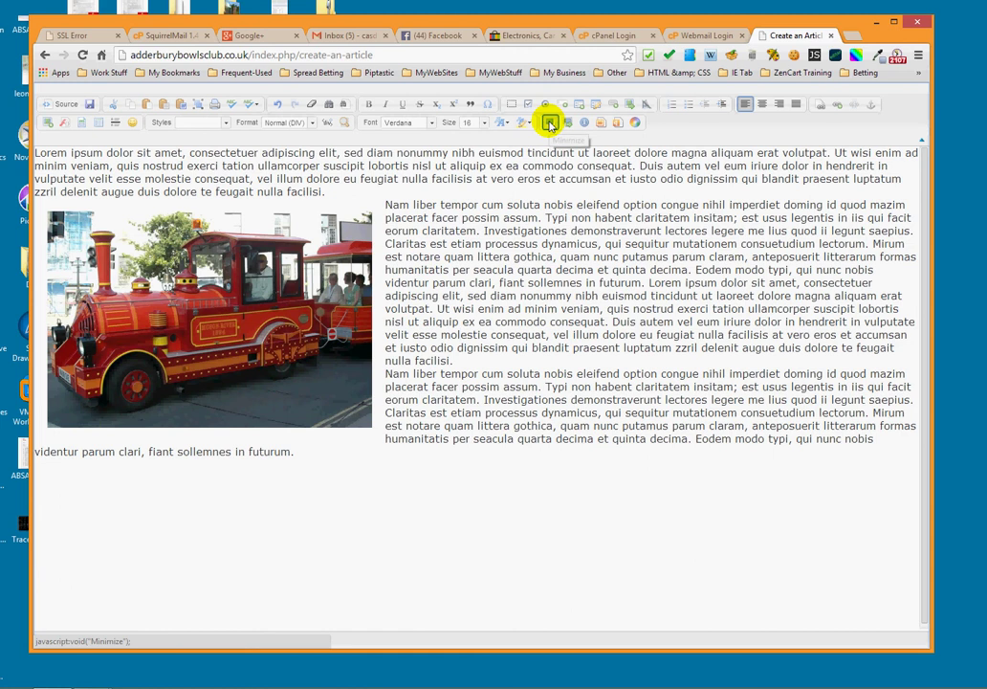
# Minimize the full-size editor back into the article form and review the text and image layout there
pyautogui.click(550, 123)
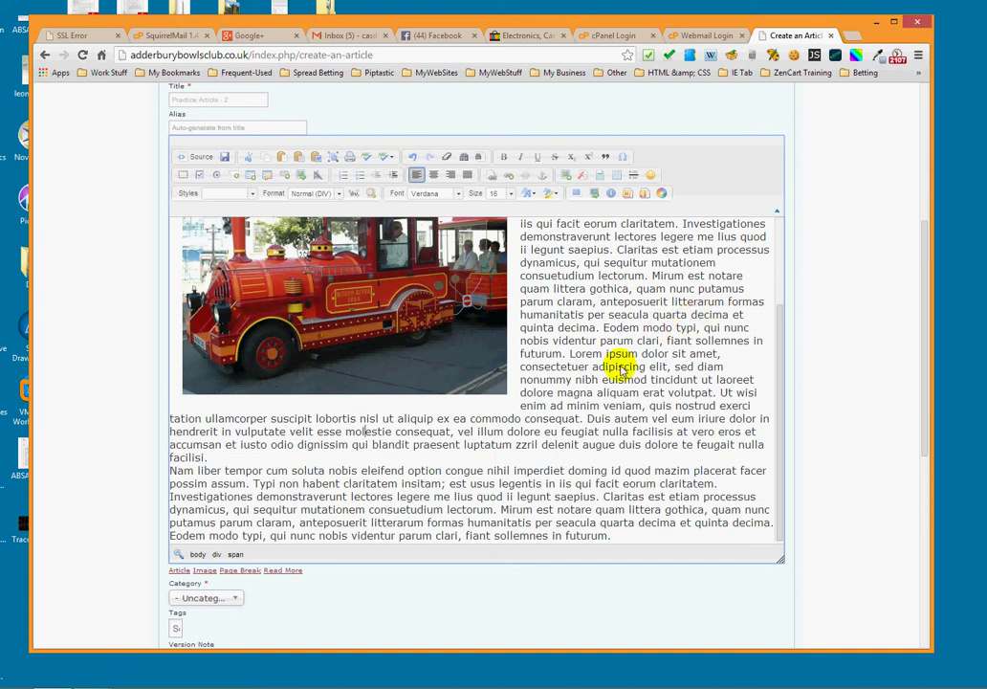
pyautogui.scroll(5, 620, 368)
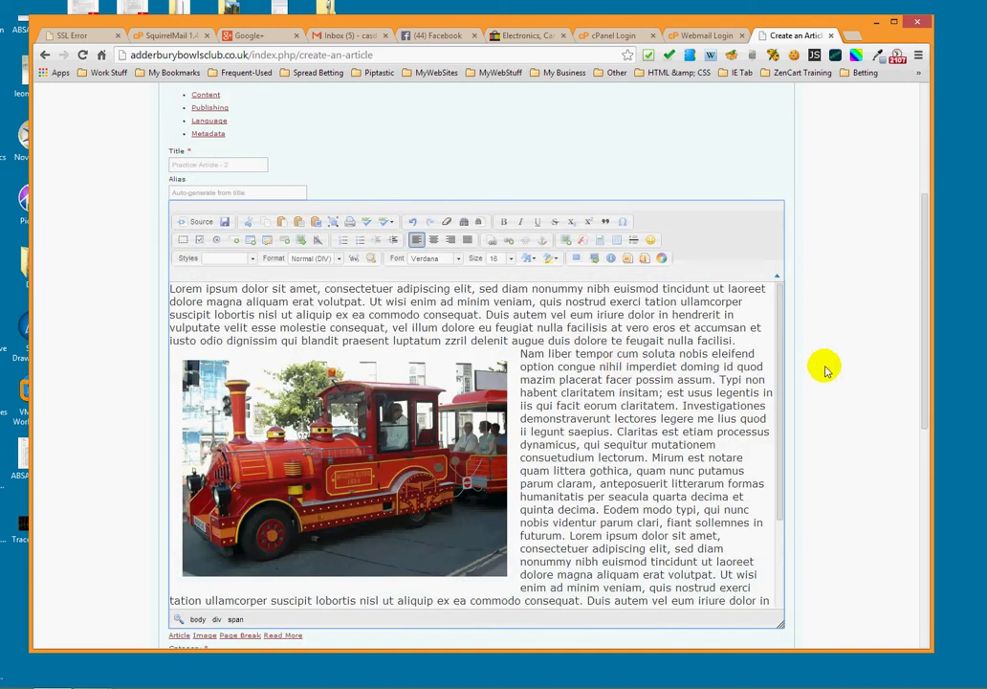
pyautogui.scroll(-2, 813, 383)
pyautogui.scroll(-3, 660, 383)
pyautogui.scroll(-2, 658, 366)
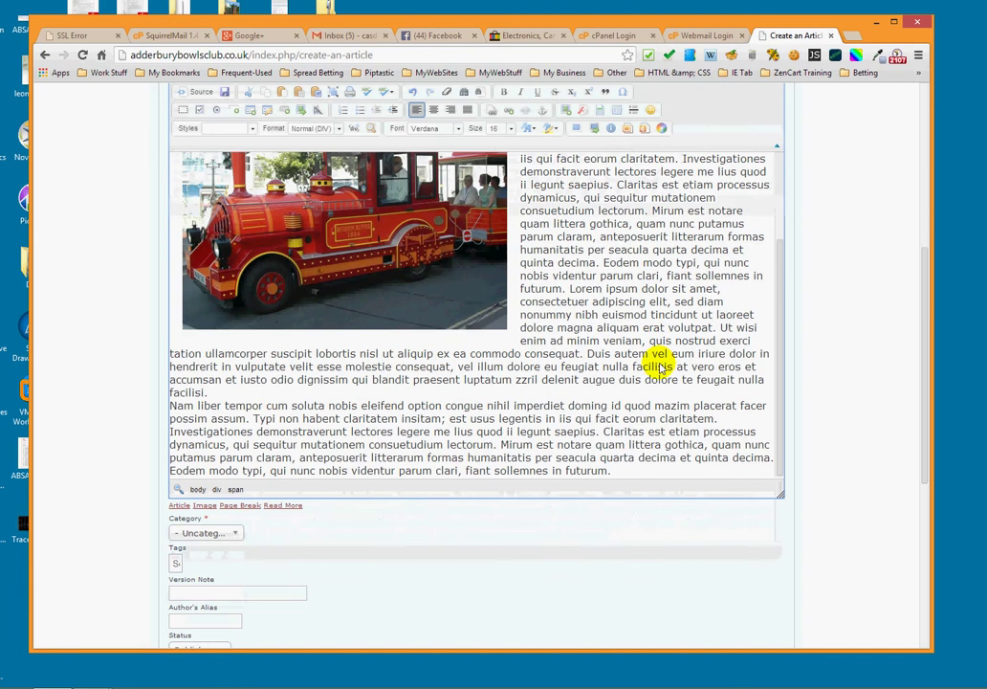
pyautogui.scroll(4, 660, 368)
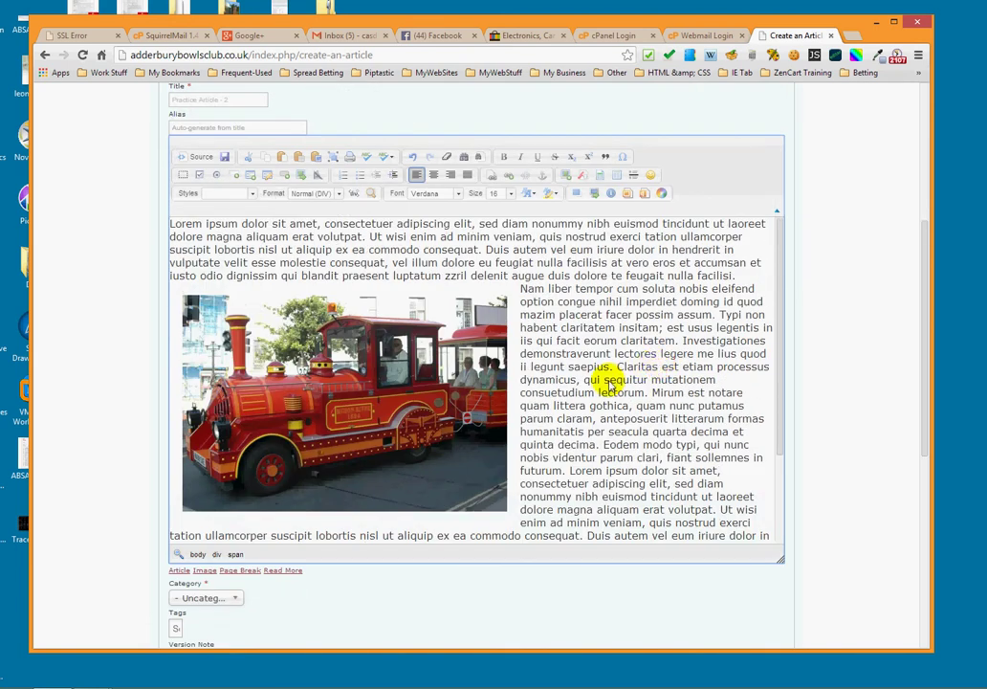
# Set the train image's alternative text to "Is this a caption?" in its image properties
pyautogui.rightClick(351, 381)
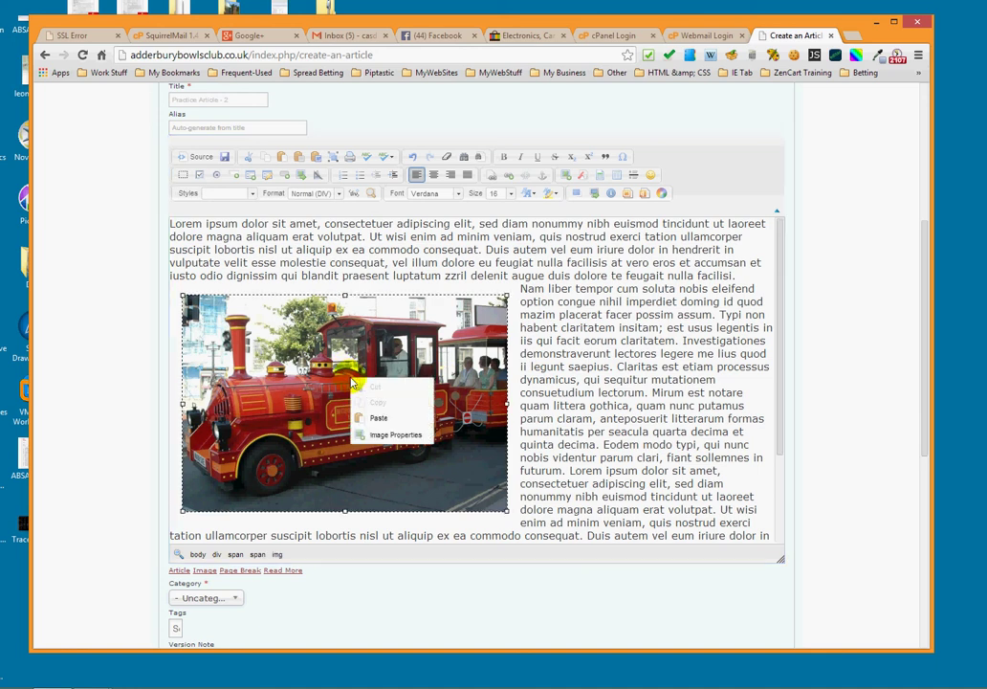
pyautogui.click(384, 436)
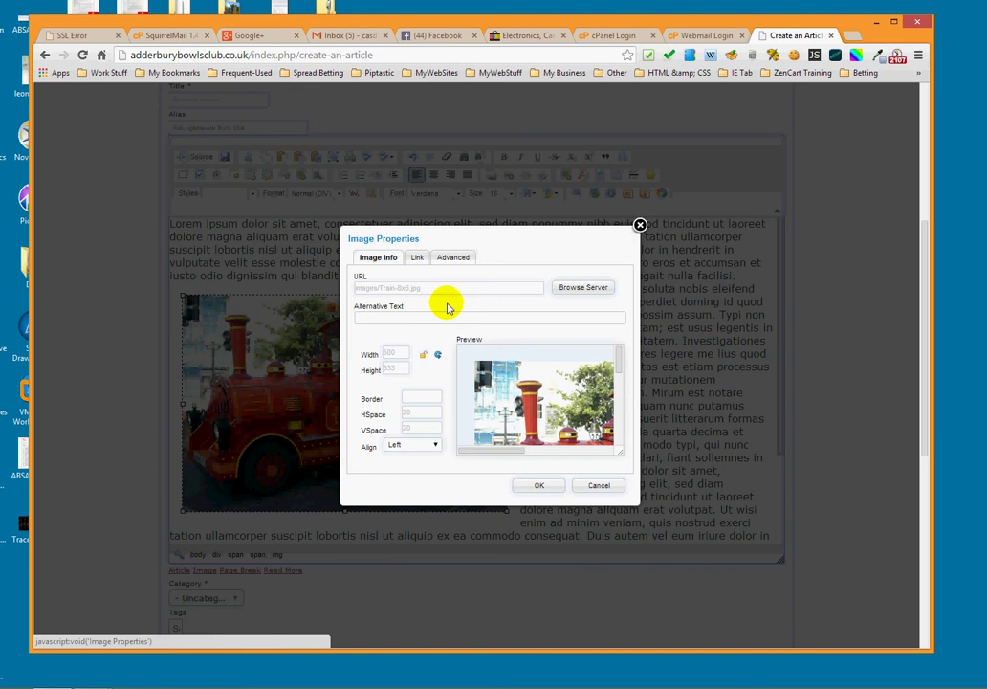
pyautogui.click(390, 319)
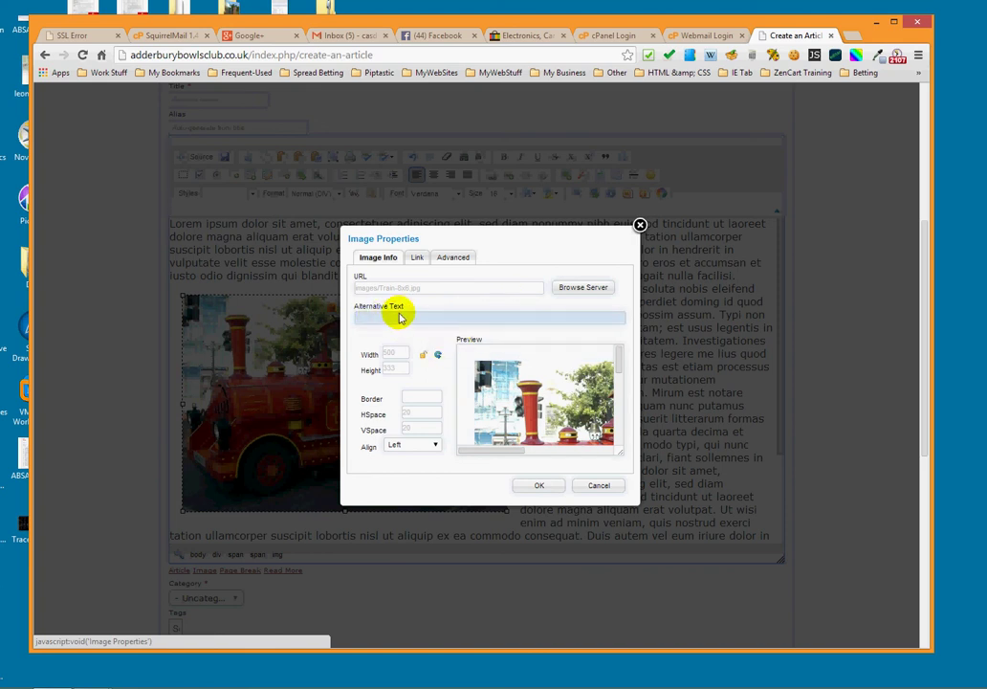
pyautogui.click(463, 321)
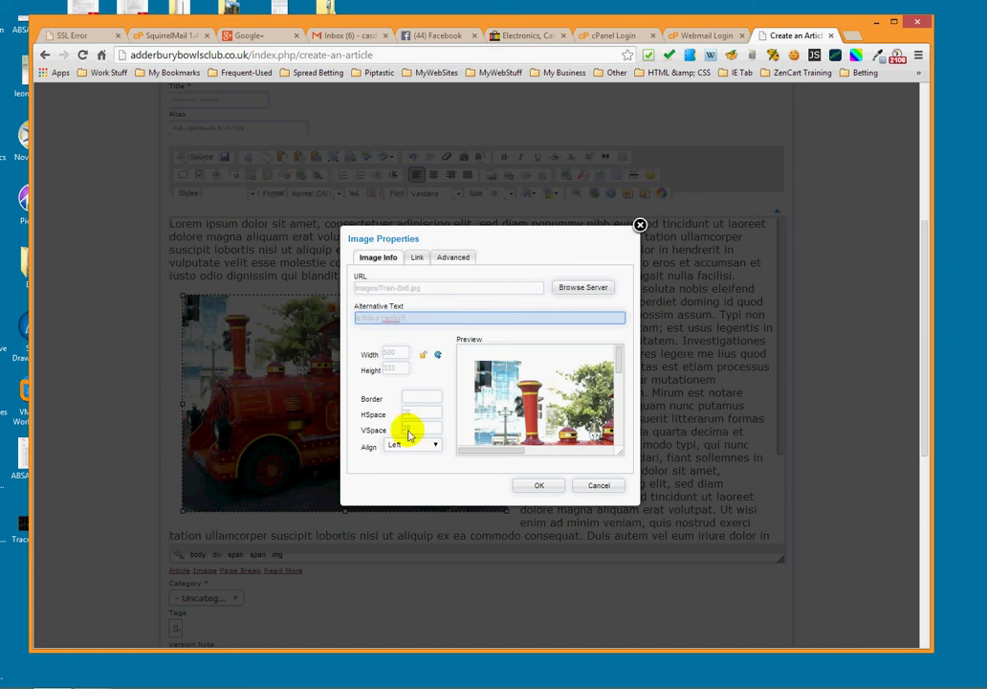
pyautogui.click(416, 358)
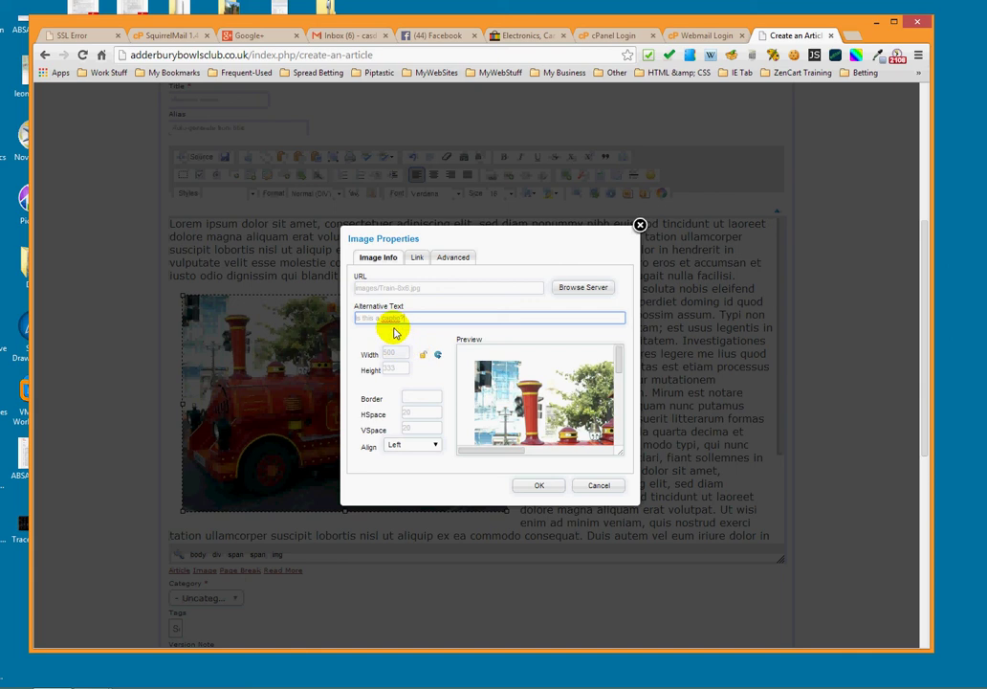
pyautogui.click(395, 324)
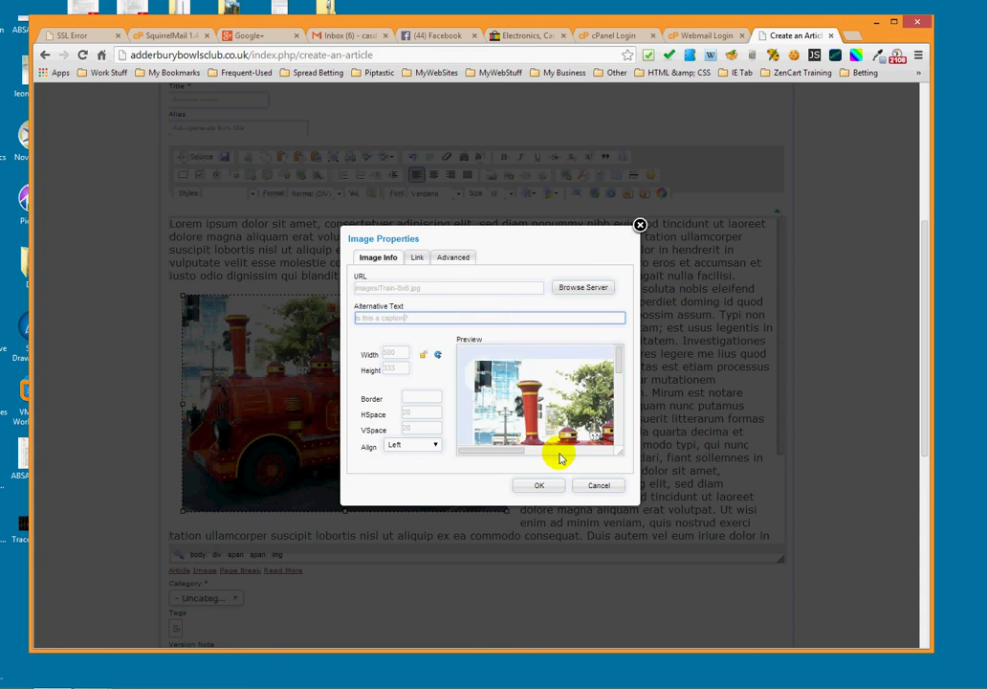
pyautogui.click(539, 486)
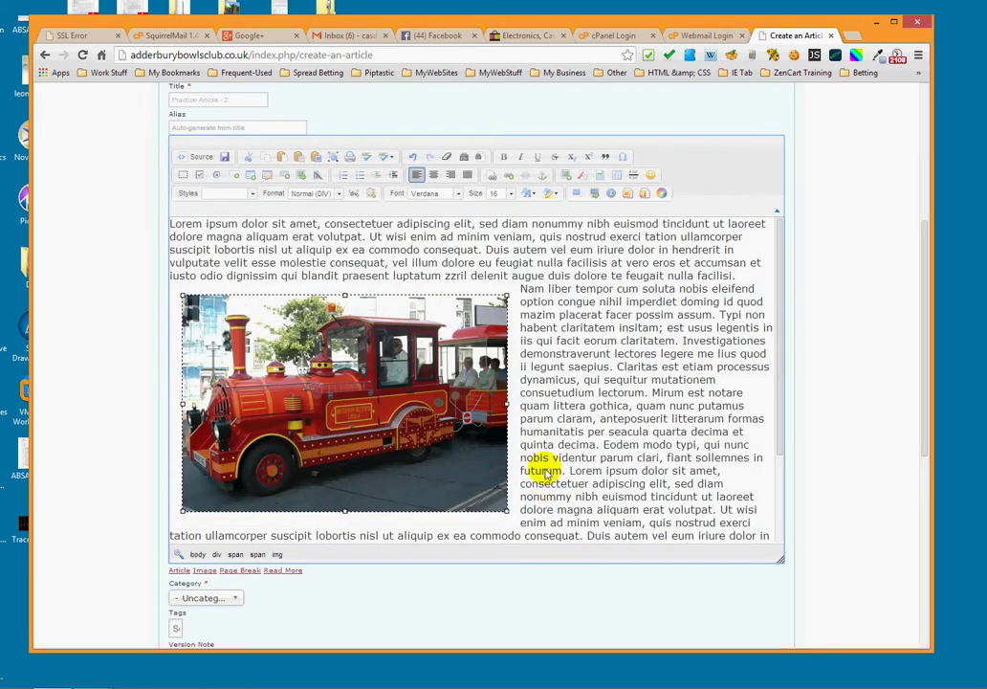
# Examine the article from beginning to end to see how the image with alternative text appears in the editor
pyautogui.scroll(-3, 533, 418)
pyautogui.scroll(3, 533, 418)
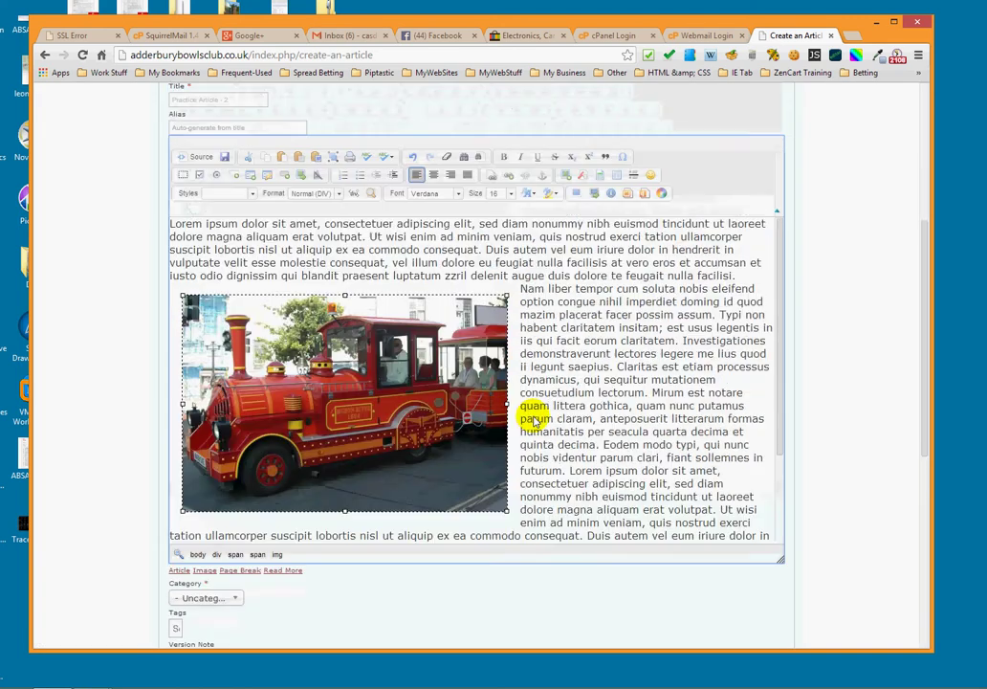
pyautogui.scroll(-2, 567, 349)
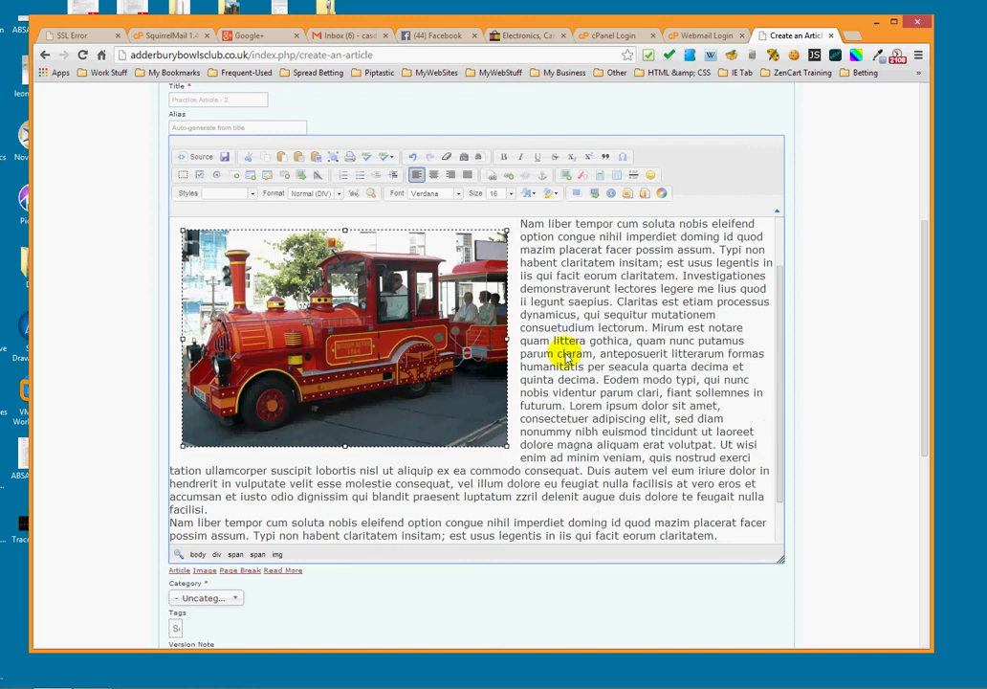
pyautogui.scroll(4, 566, 352)
pyautogui.scroll(-2, 569, 368)
pyautogui.scroll(-2, 571, 373)
pyautogui.scroll(-2, 645, 388)
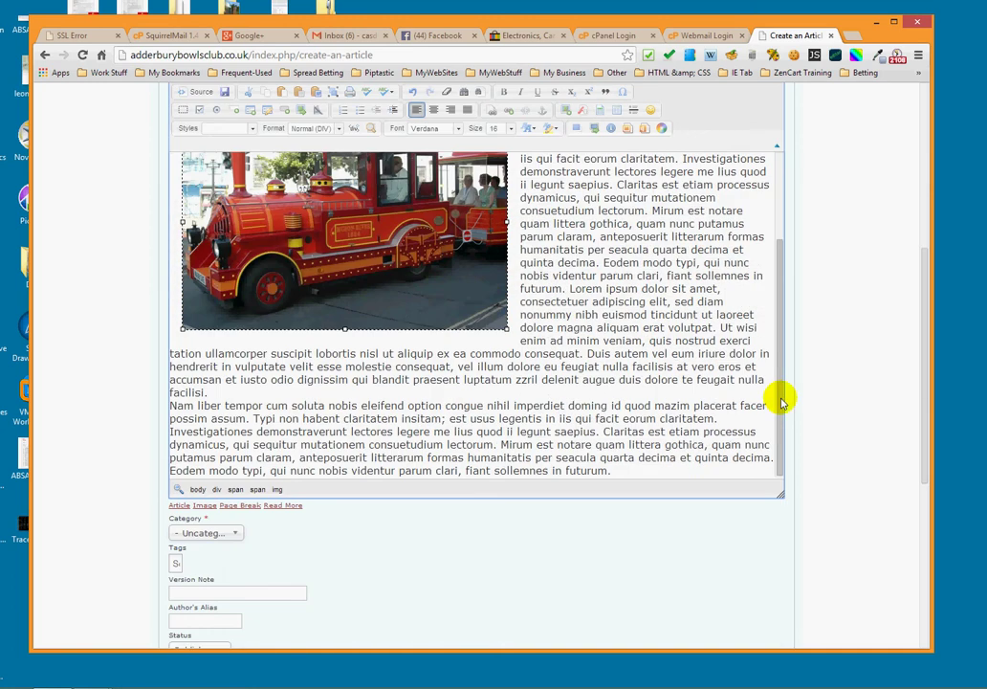
pyautogui.scroll(2, 507, 364)
pyautogui.scroll(1, 335, 285)
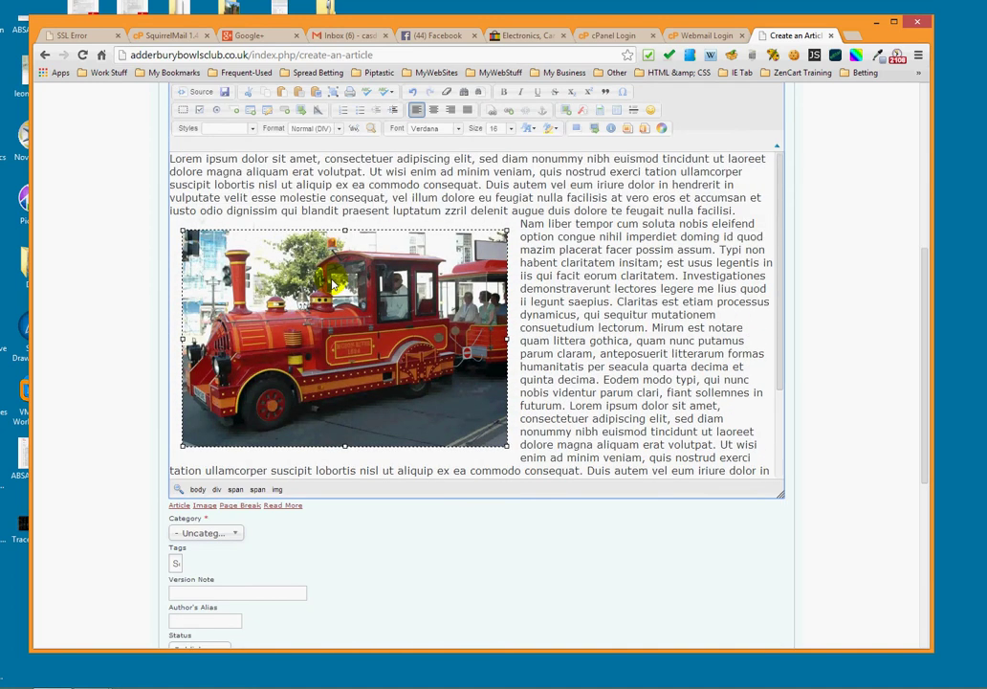
# Reopen the train image's properties and look over the alternative text, link and advanced settings without changing them
pyautogui.rightClick(317, 285)
pyautogui.click(352, 346)
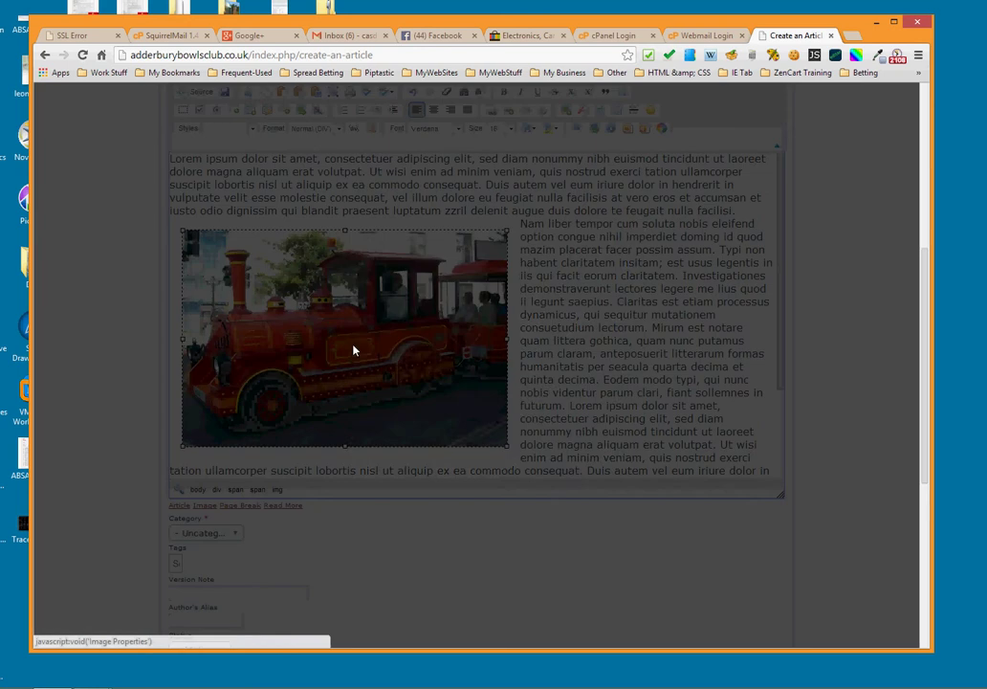
pyautogui.click(442, 319)
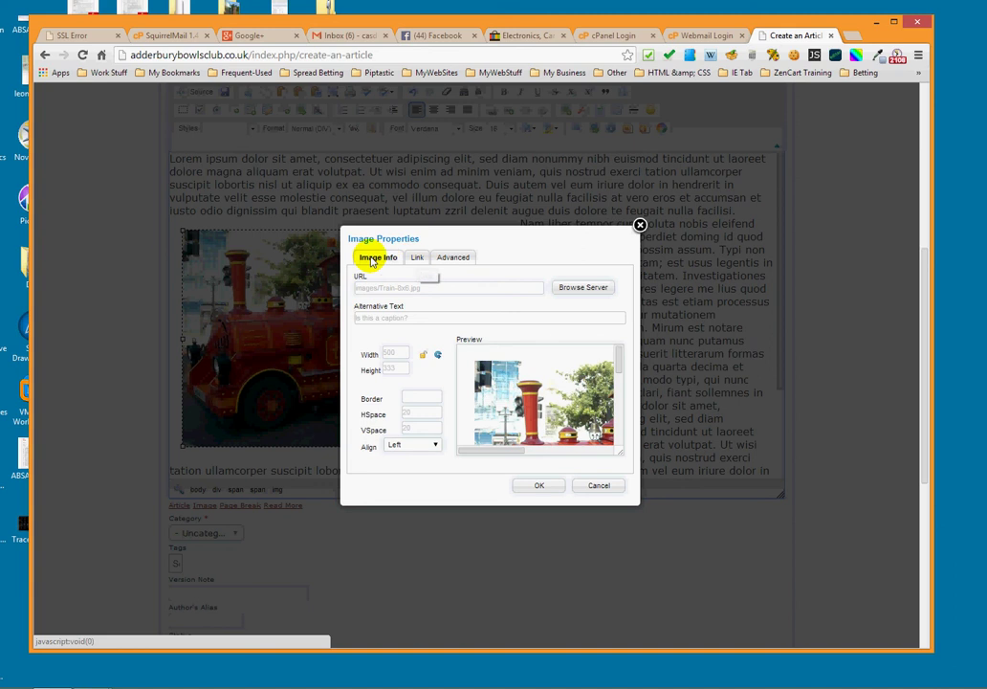
pyautogui.click(418, 259)
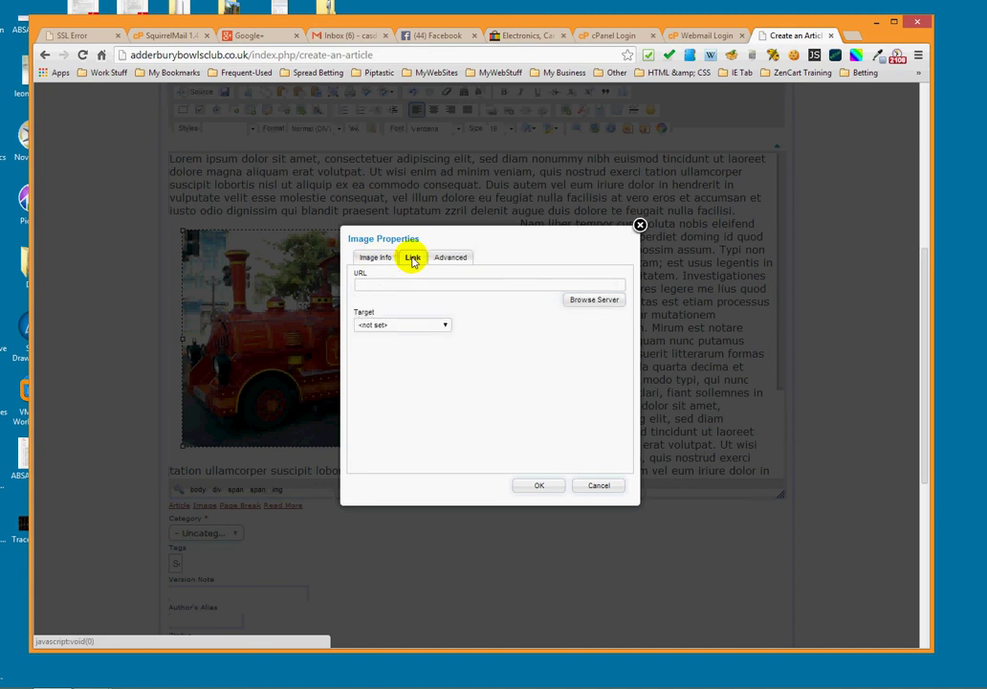
pyautogui.click(363, 287)
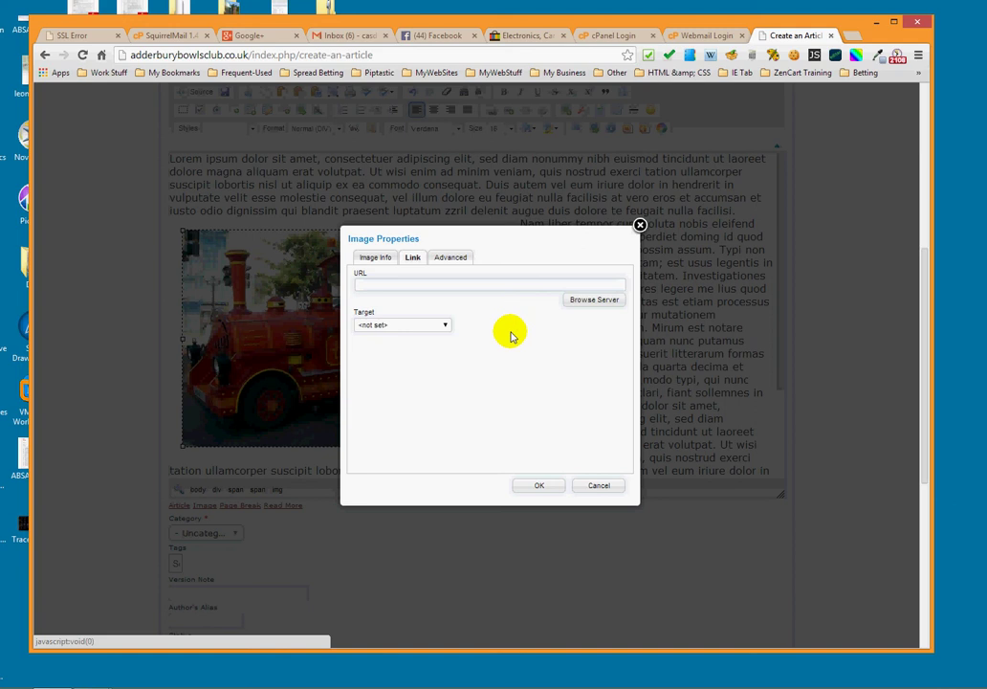
pyautogui.click(450, 258)
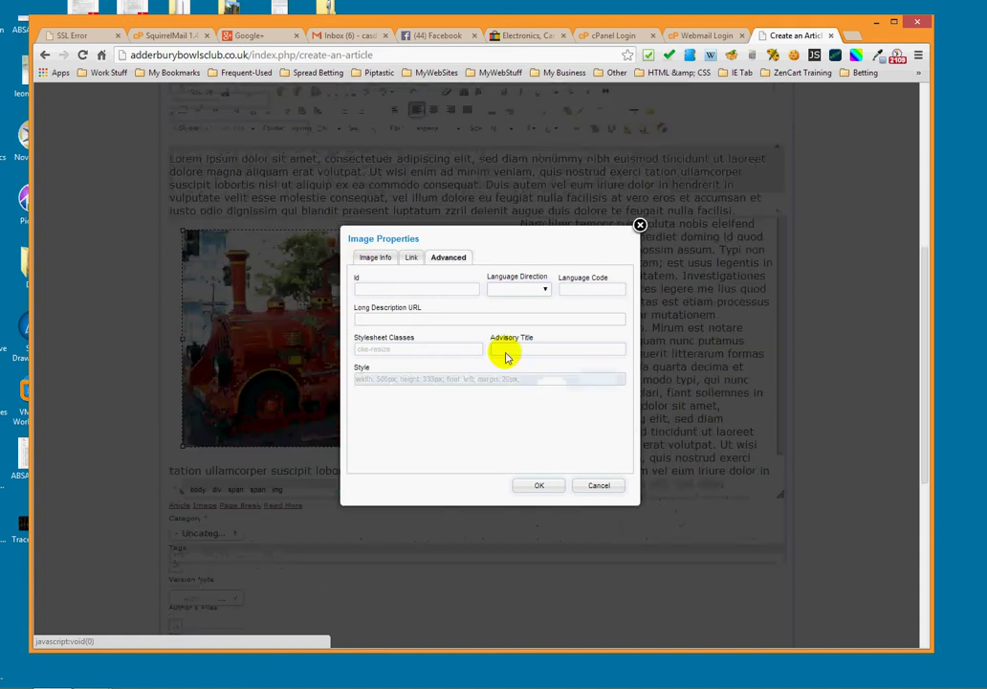
pyautogui.click(377, 257)
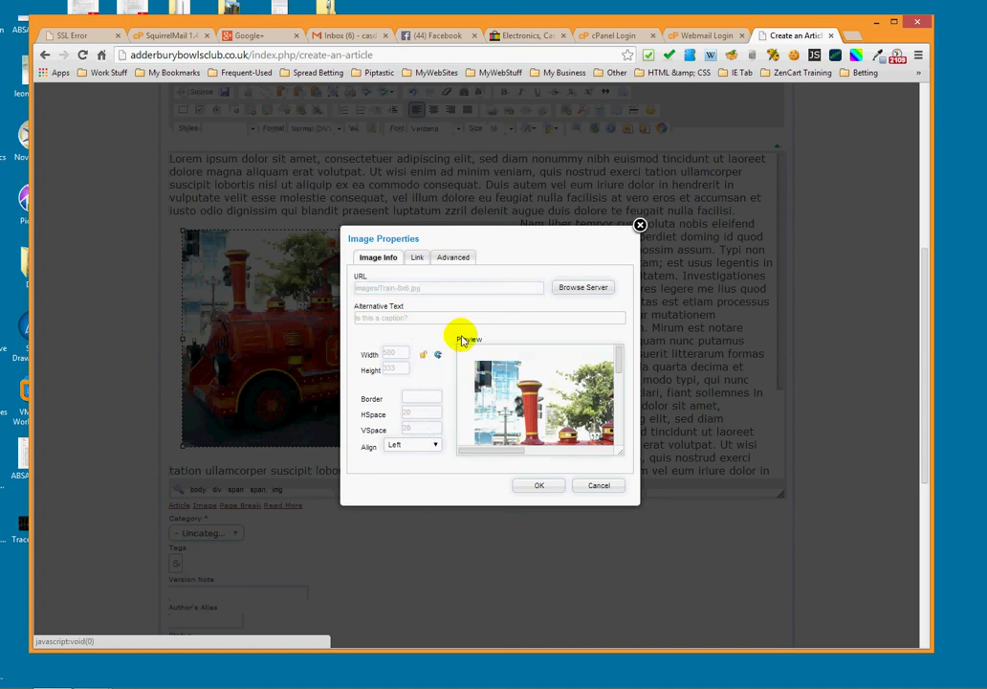
pyautogui.click(418, 321)
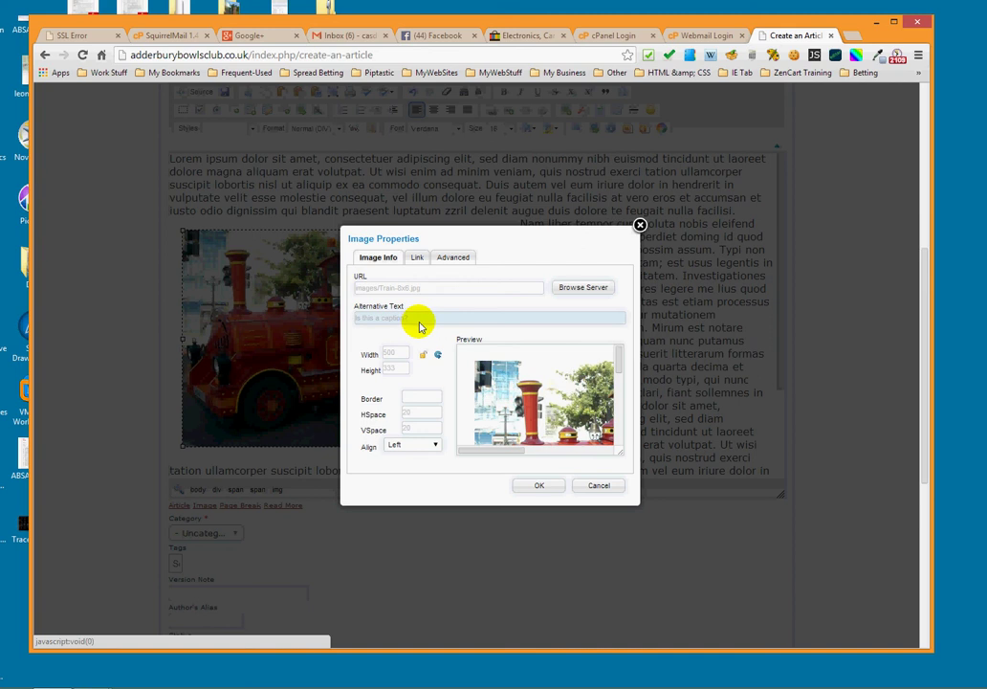
pyautogui.click(541, 487)
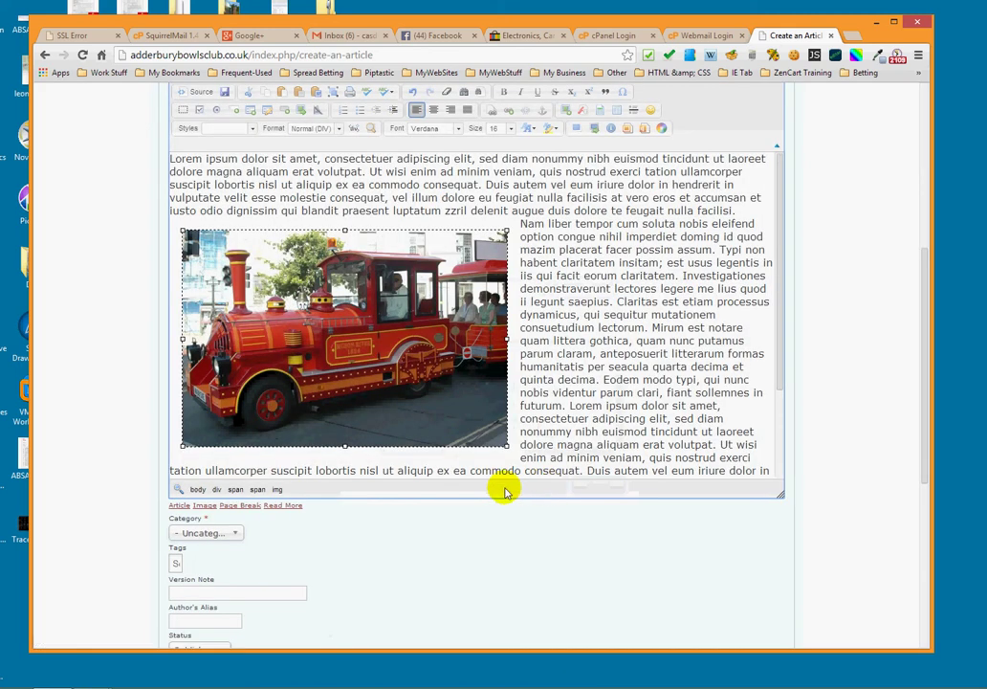
# Deselect the train image and check how the text wraps around it throughout the article
pyautogui.click(592, 406)
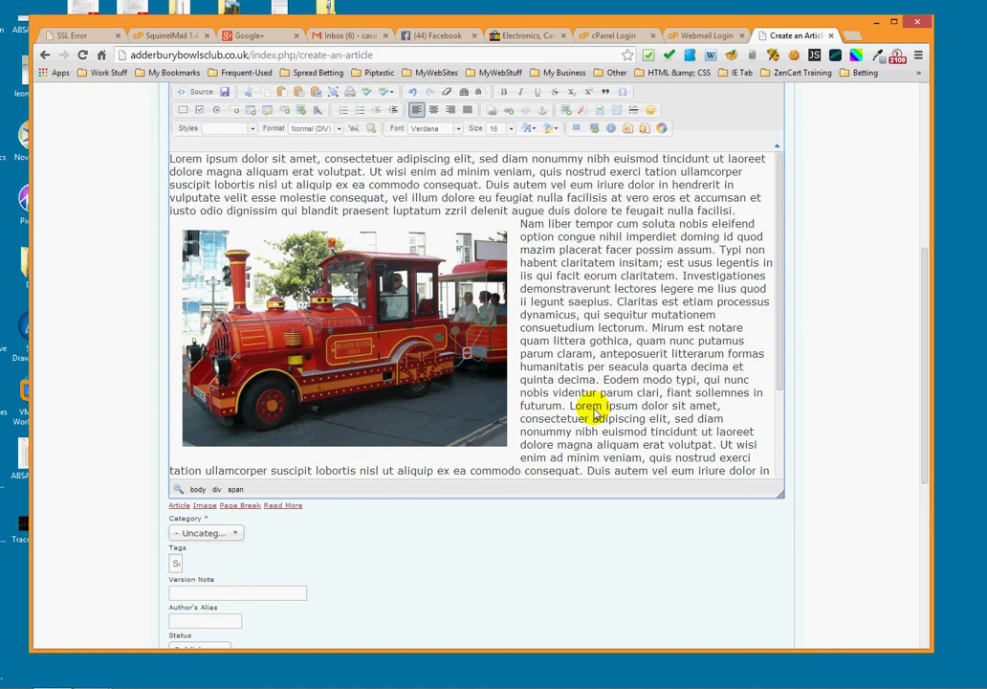
pyautogui.scroll(3, 594, 411)
pyautogui.scroll(-3, 594, 411)
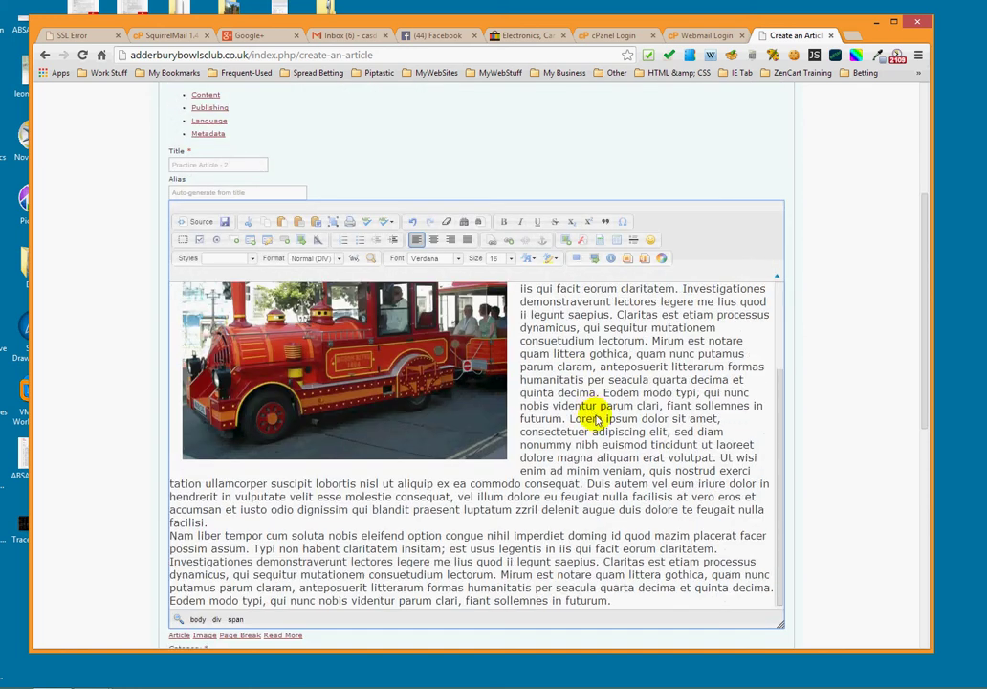
pyautogui.scroll(-2, 822, 449)
pyautogui.scroll(5, 637, 387)
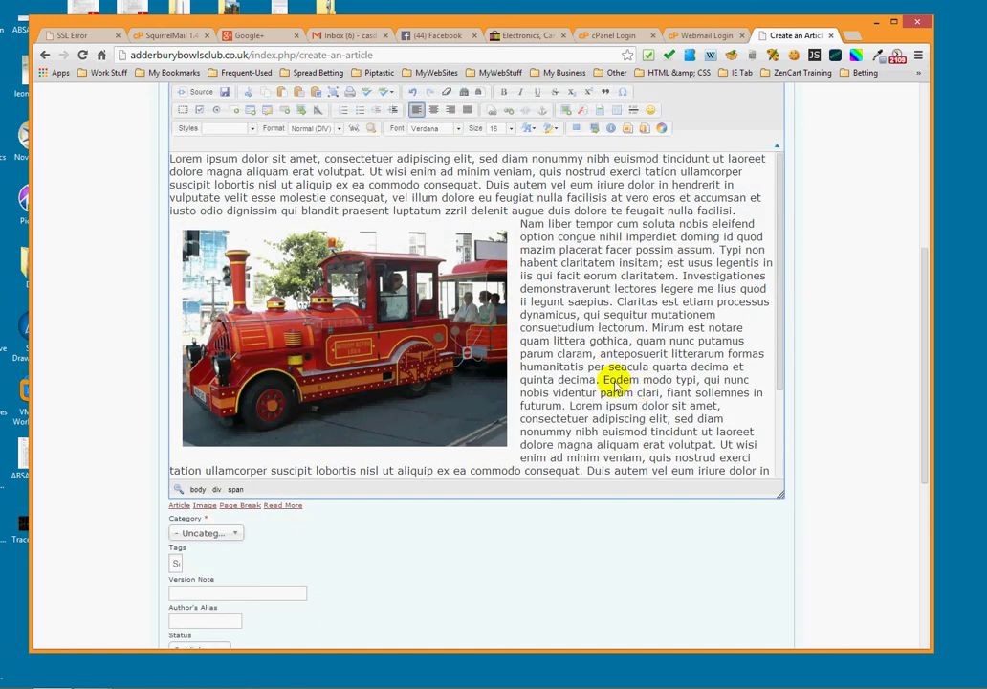
pyautogui.scroll(2, 639, 375)
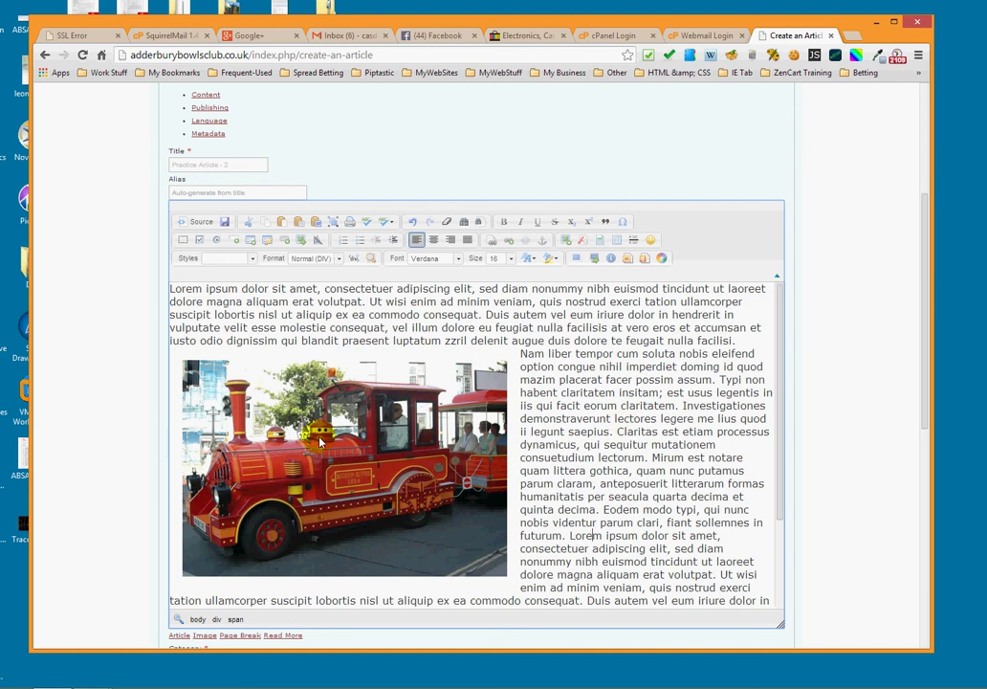
pyautogui.scroll(-1, 627, 423)
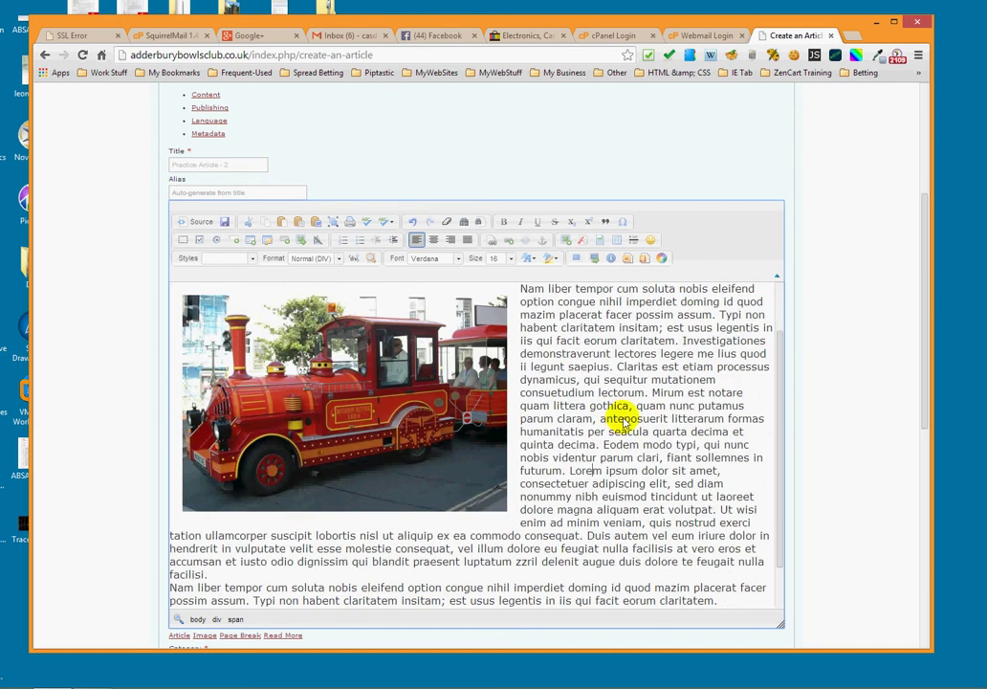
# Move the train image to the very start of the article, before the first paragraph's text
pyautogui.scroll(2, 621, 414)
pyautogui.click(203, 466)
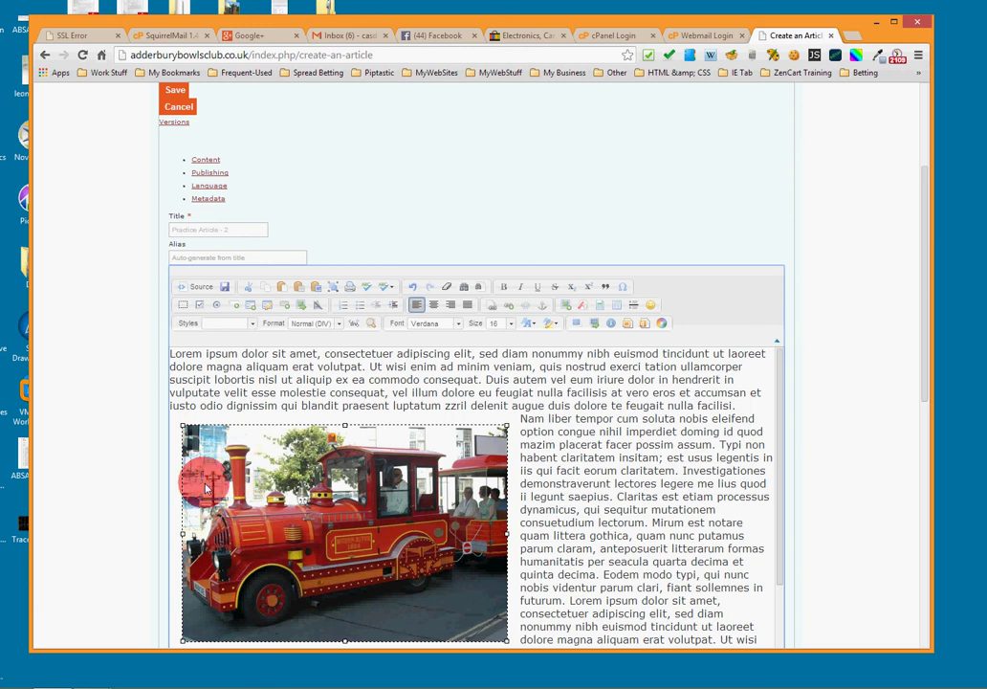
pyautogui.moveTo(187, 442); pyautogui.dragTo(170, 353)
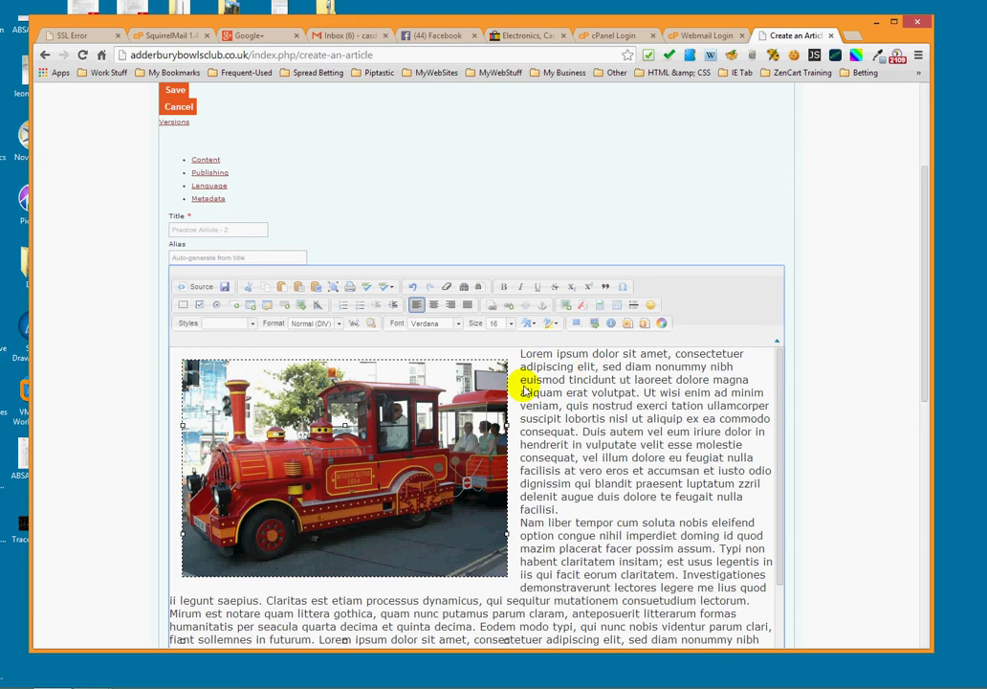
# Move the train image into the first paragraph, just before the sentence starting "Duis autem vel eum iriure"
pyautogui.scroll(-1, 854, 437)
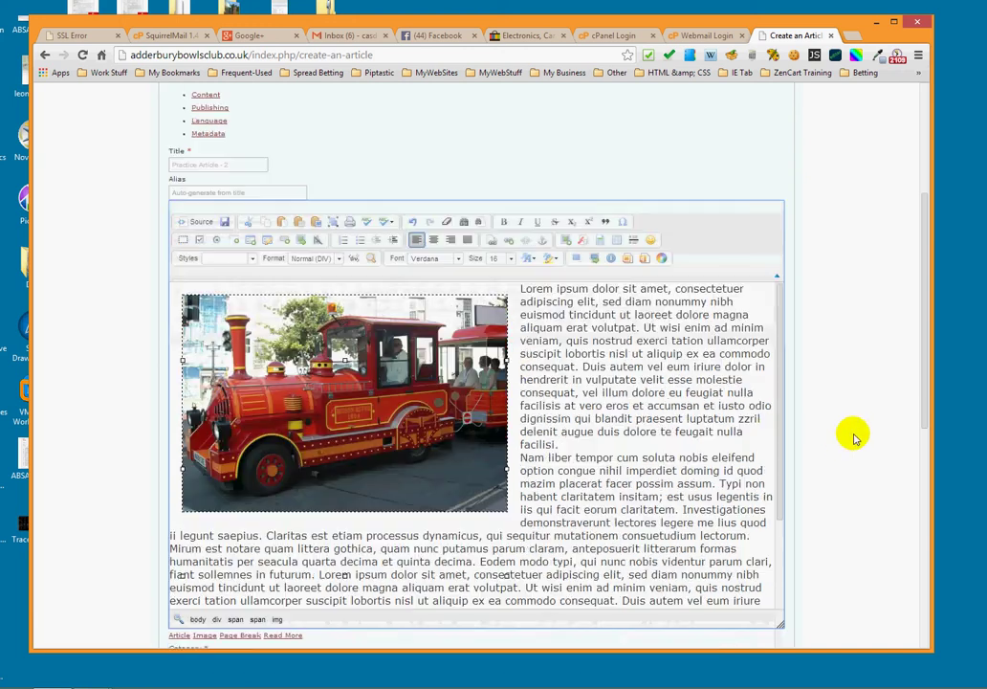
pyautogui.scroll(-1, 854, 437)
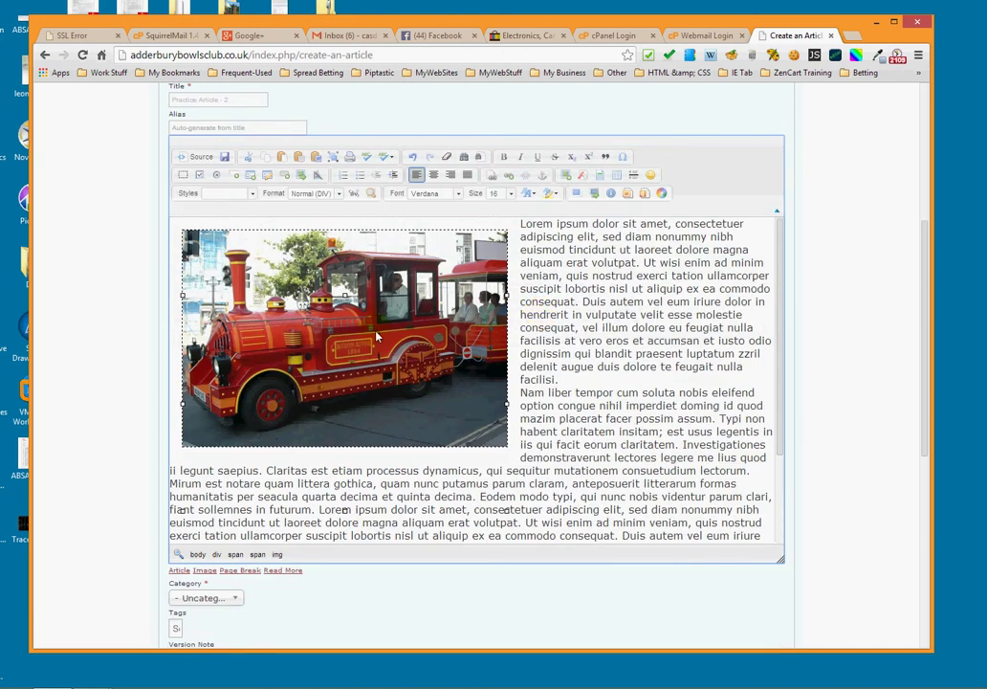
pyautogui.moveTo(264, 260); pyautogui.dragTo(585, 303)
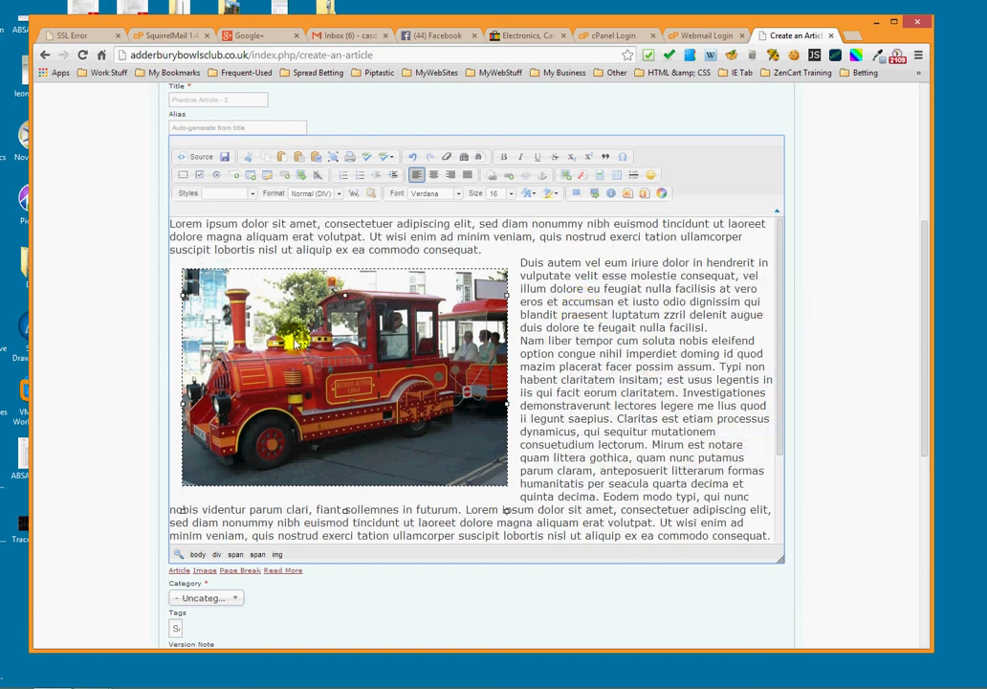
pyautogui.scroll(-2, 579, 334)
pyautogui.scroll(3, 580, 340)
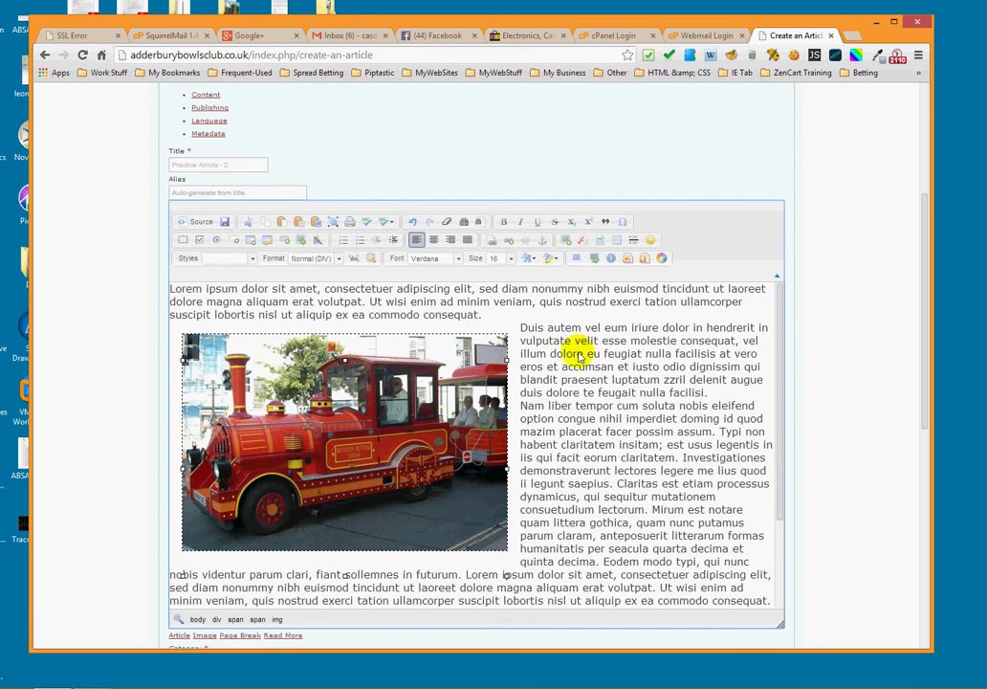
pyautogui.scroll(-3, 843, 358)
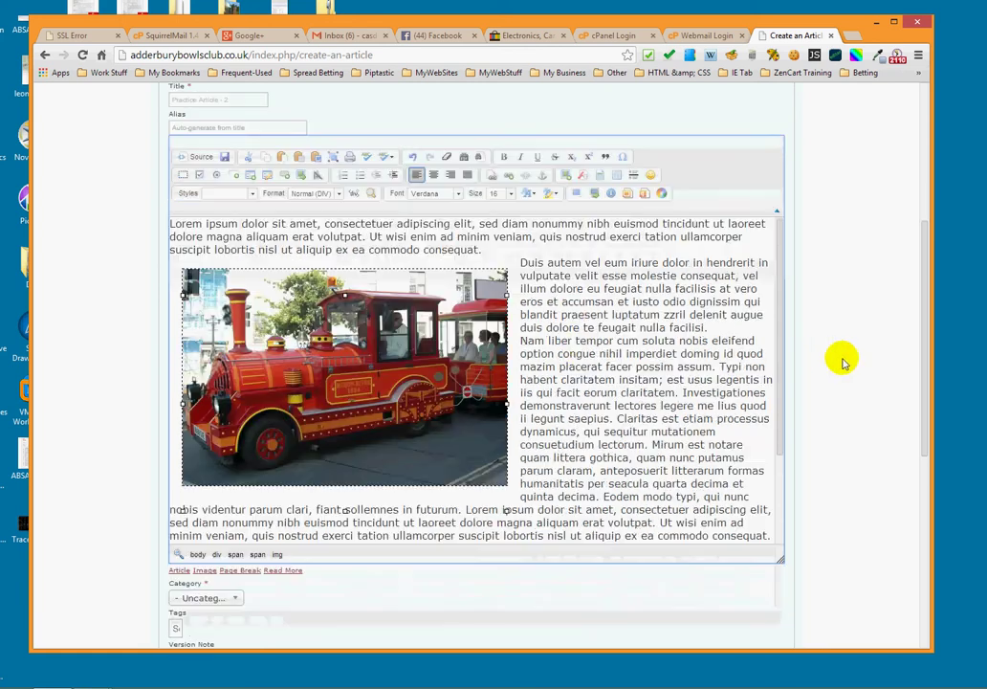
# View the available article categories, keep Uncategorised, and look over the publishing fields below the editor
pyautogui.scroll(-1, 595, 350)
pyautogui.scroll(-1, 583, 348)
pyautogui.scroll(-2, 569, 348)
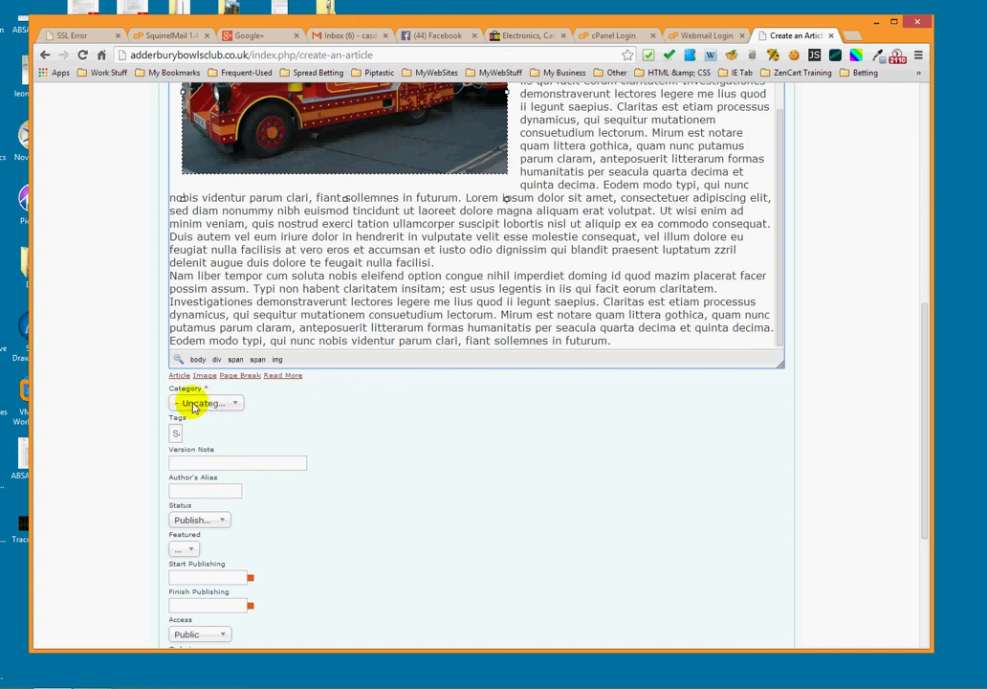
pyautogui.click(237, 407)
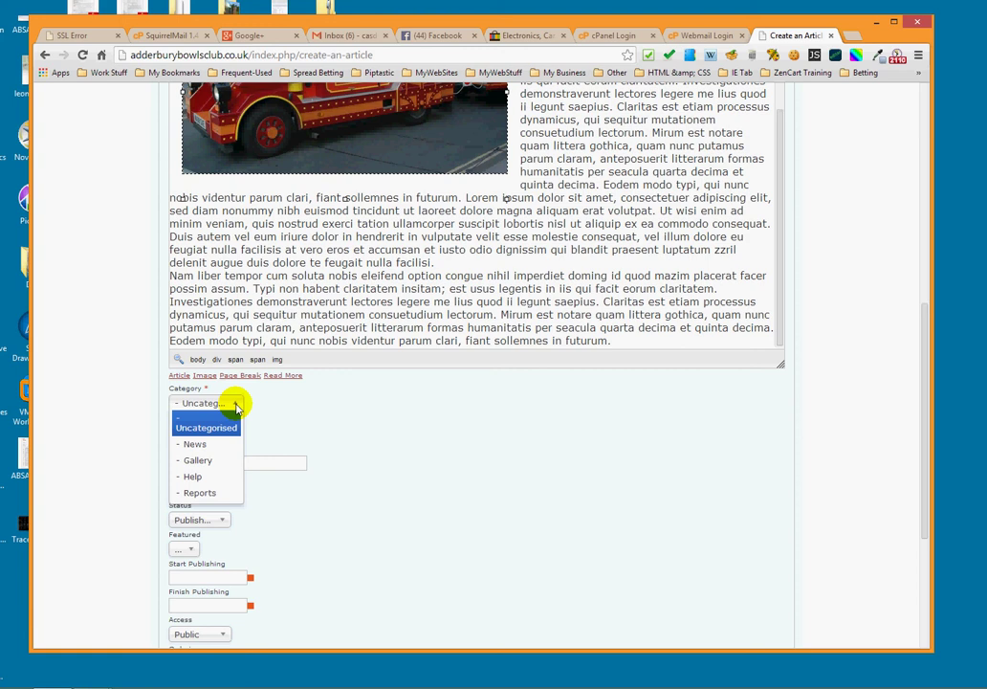
pyautogui.click(342, 457)
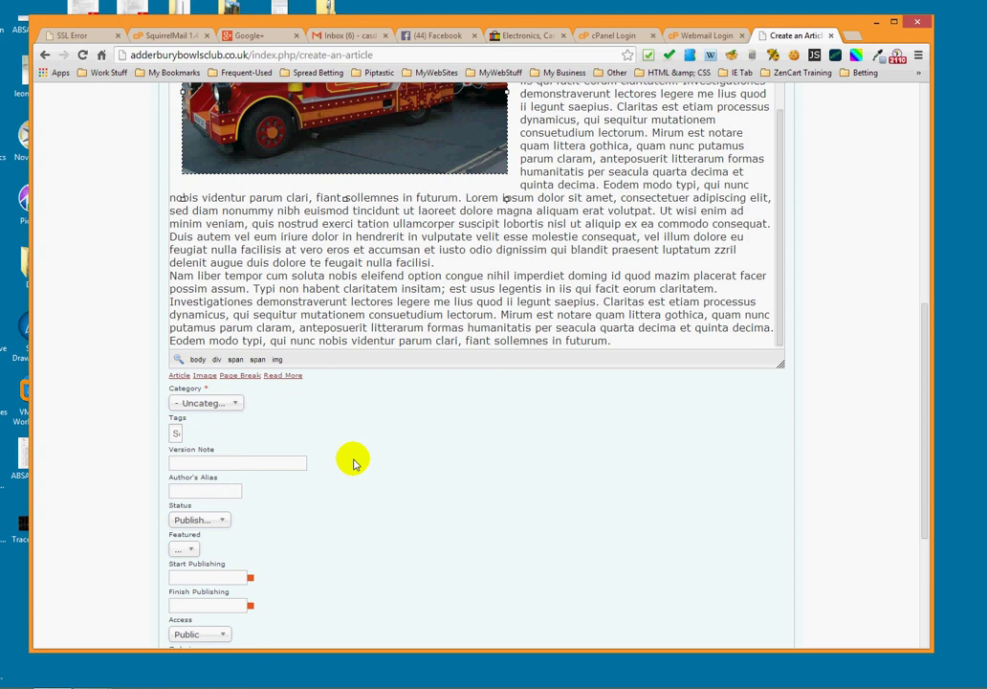
pyautogui.scroll(-1, 353, 463)
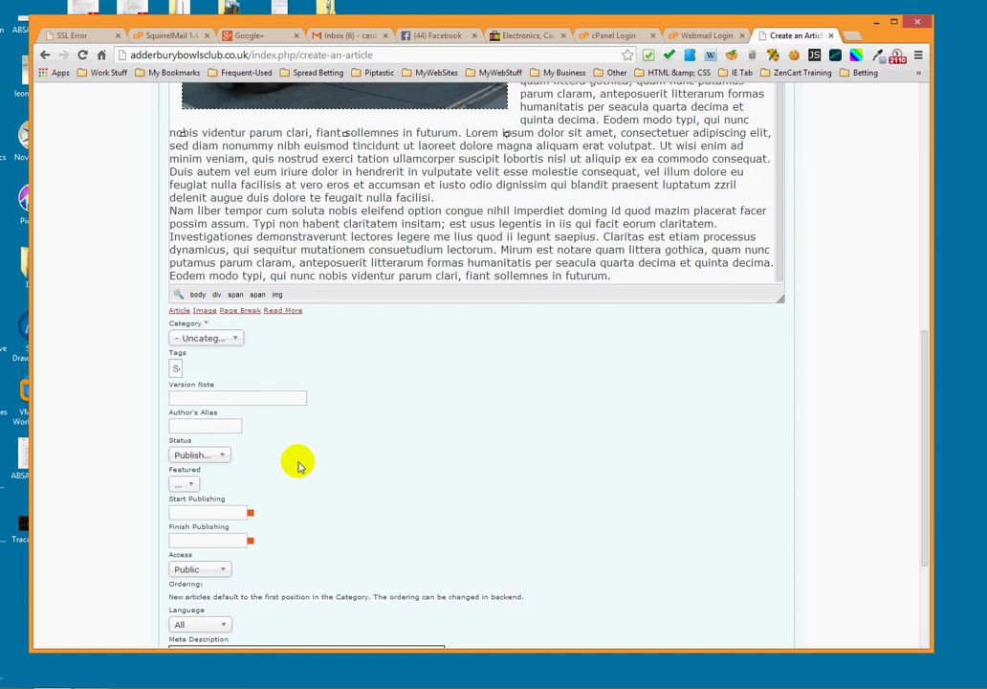
# Set the article's Finish Publishing date to 30 April 2014 using the date picker
pyautogui.scroll(-2, 297, 463)
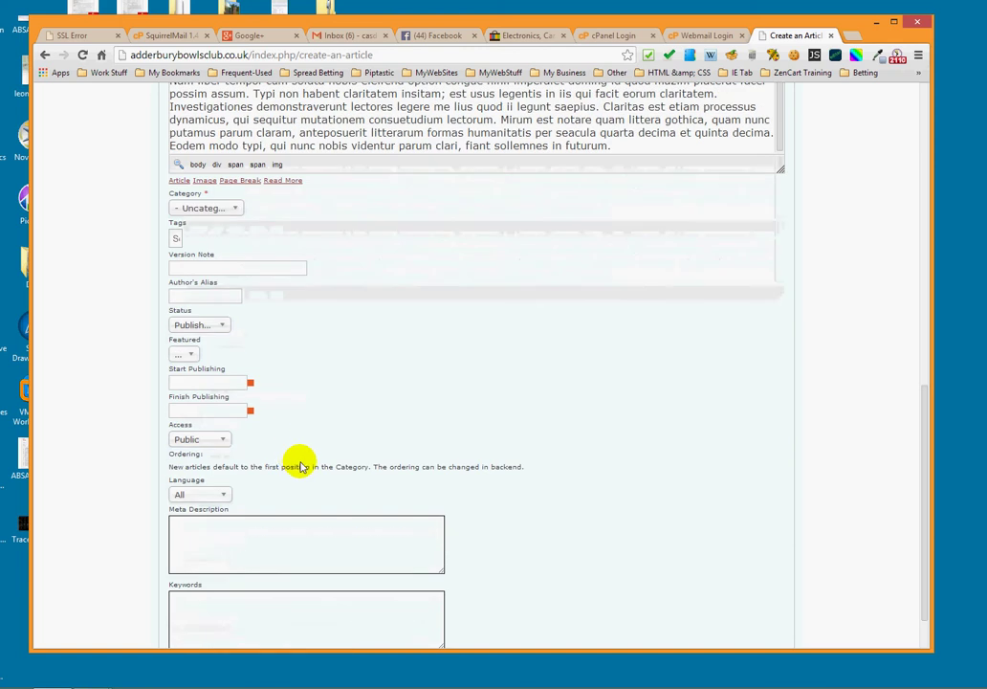
pyautogui.click(251, 411)
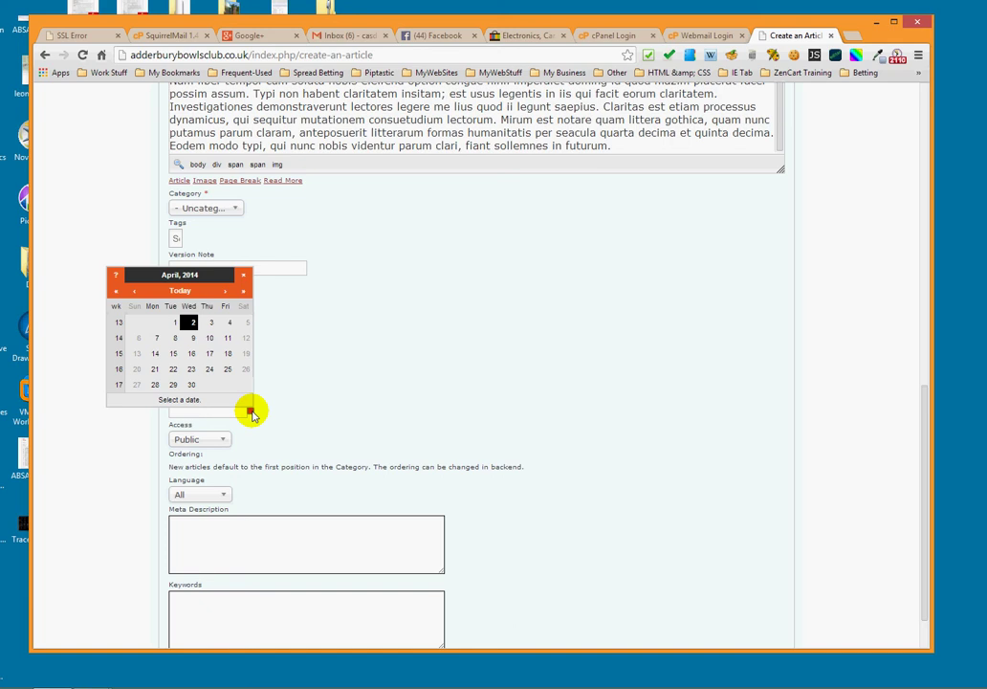
pyautogui.click(192, 385)
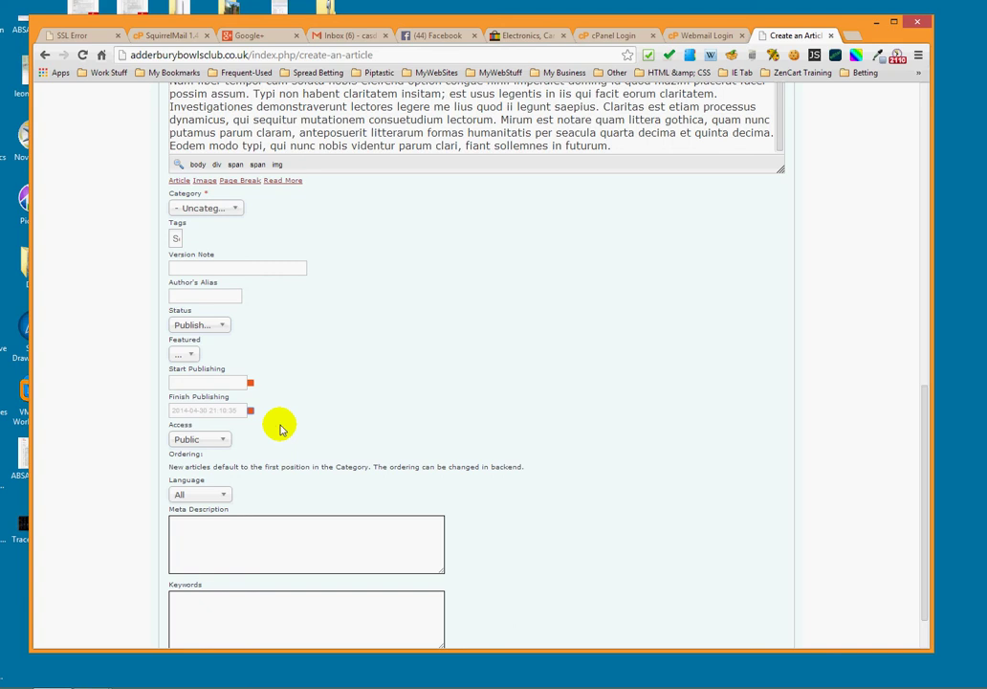
# View the available access levels for the article and keep Public
pyautogui.scroll(-2, 308, 427)
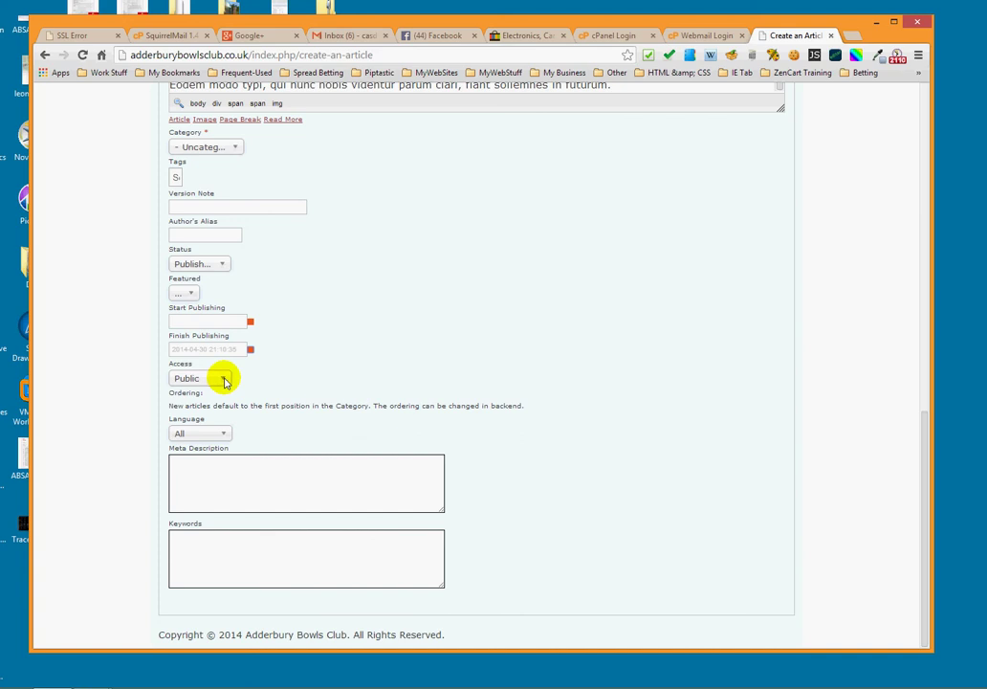
pyautogui.click(223, 379)
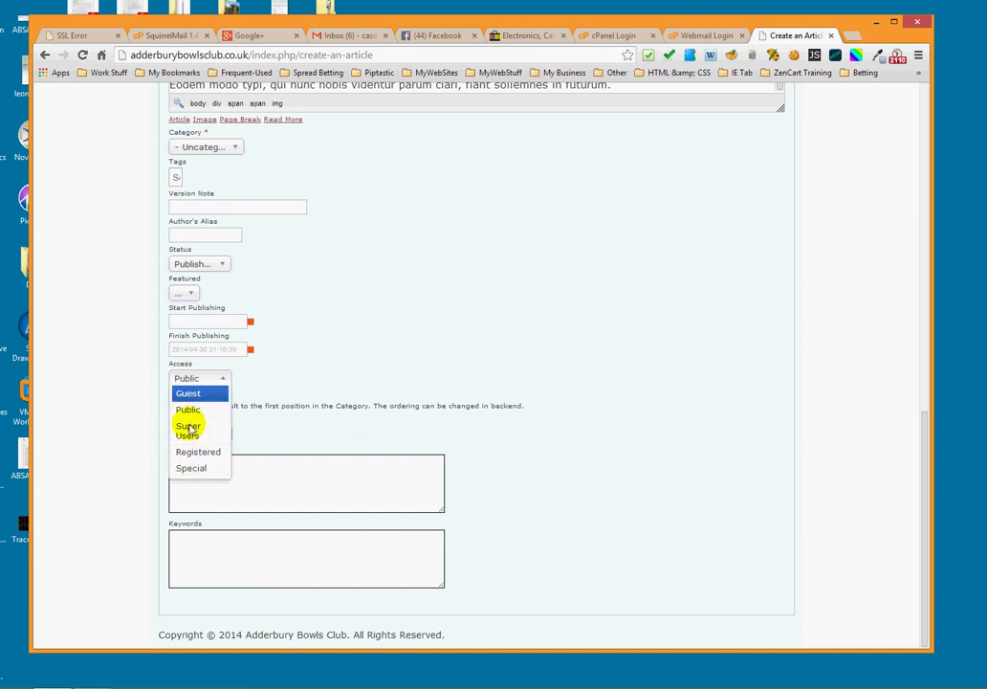
pyautogui.click(341, 362)
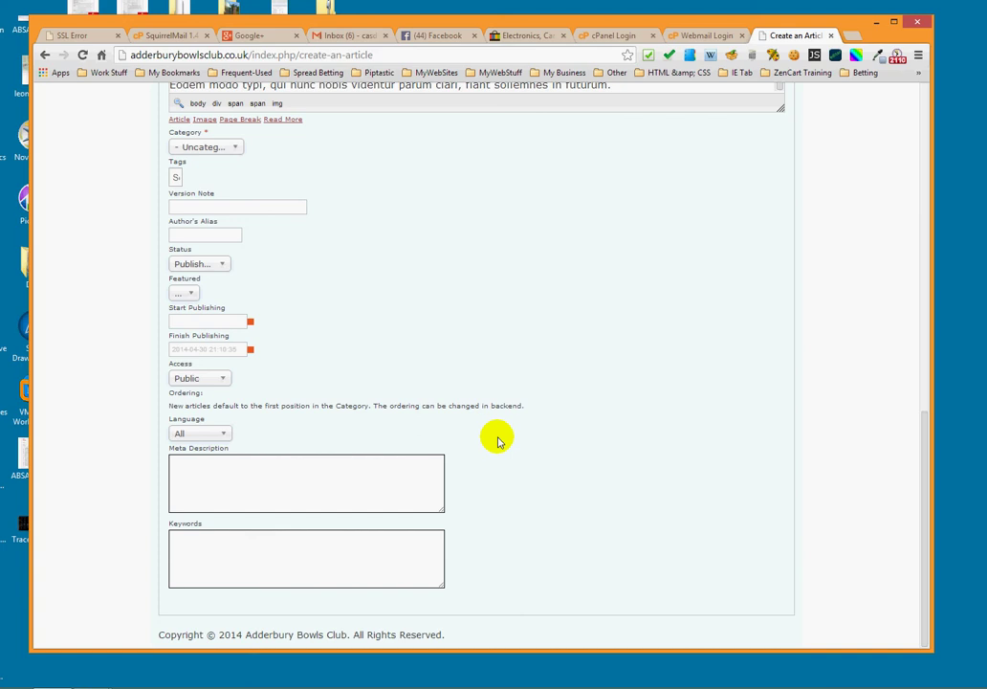
# Return to the article body, deselect the train image and review the finished text and image layout
pyautogui.scroll(8, 497, 440)
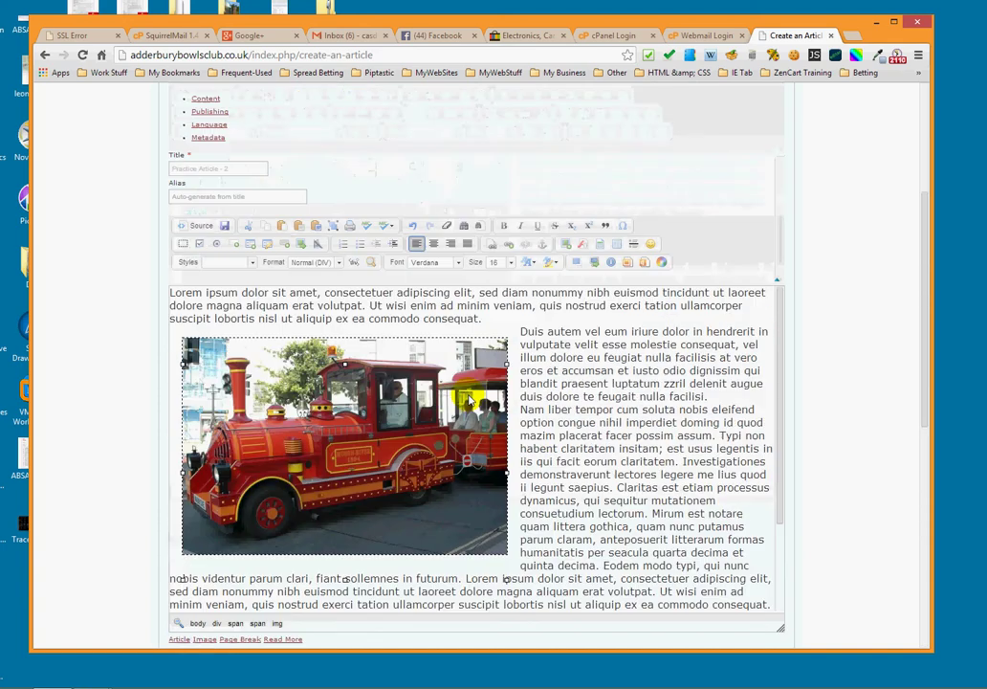
pyautogui.scroll(-3, 818, 397)
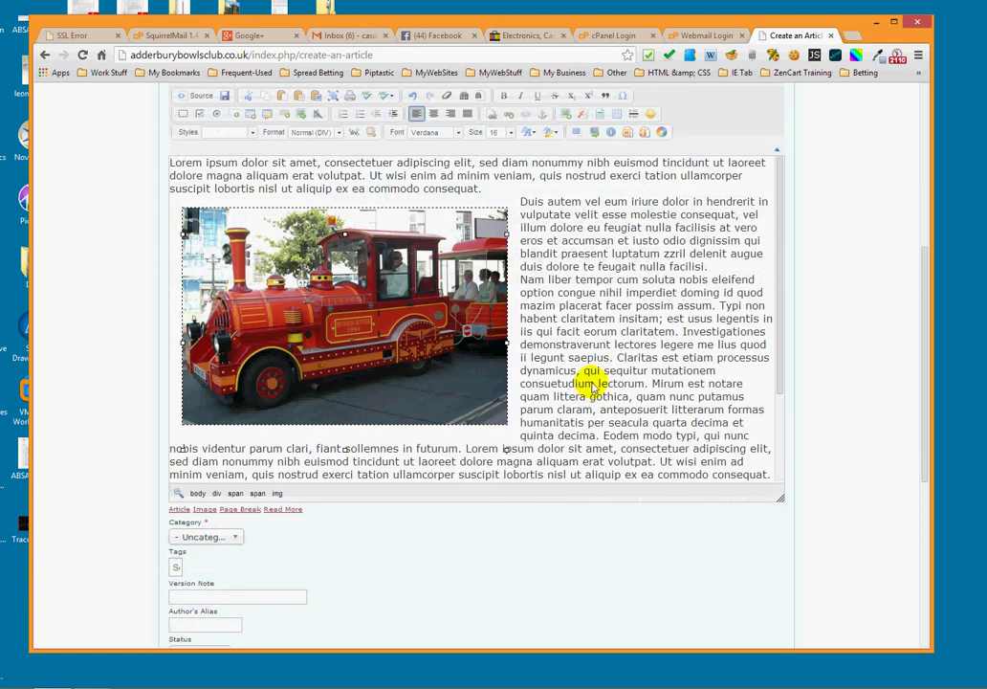
pyautogui.scroll(1, 591, 383)
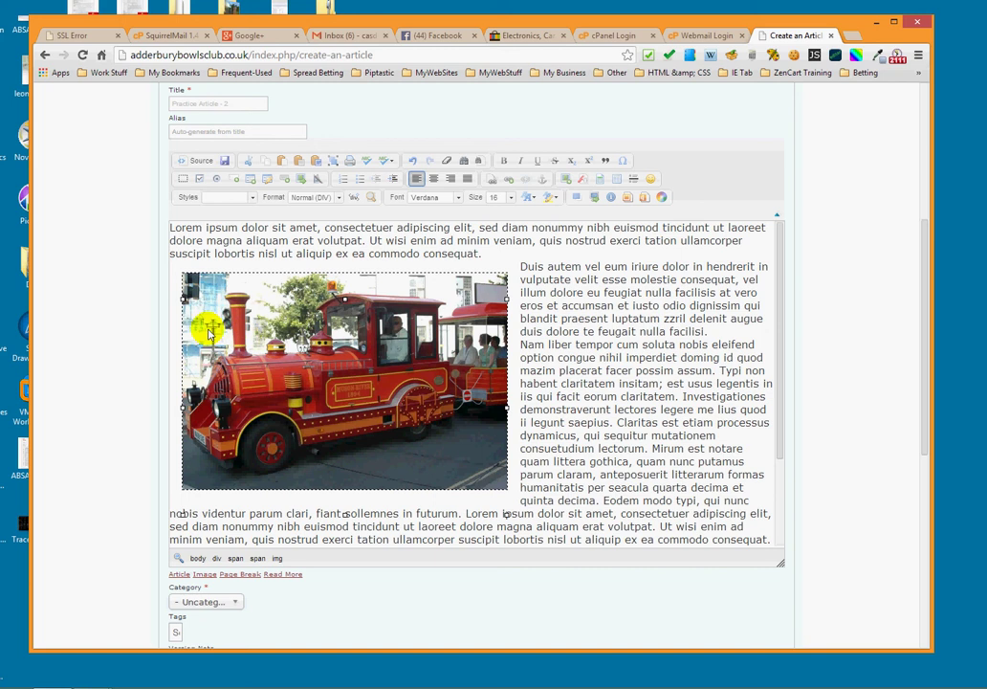
pyautogui.click(587, 311)
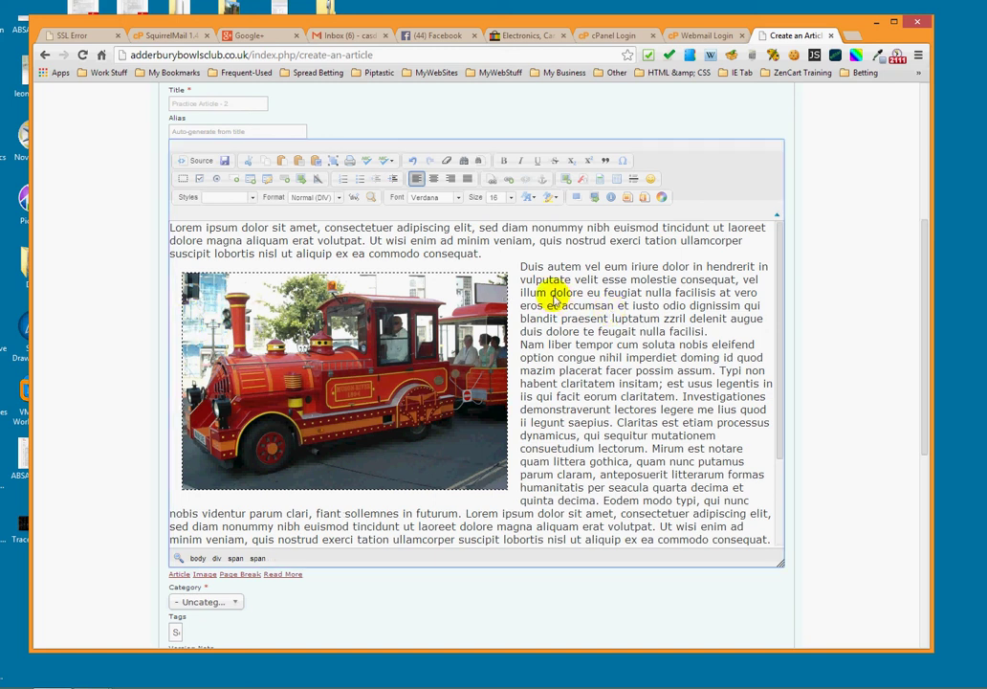
pyautogui.scroll(1, 566, 336)
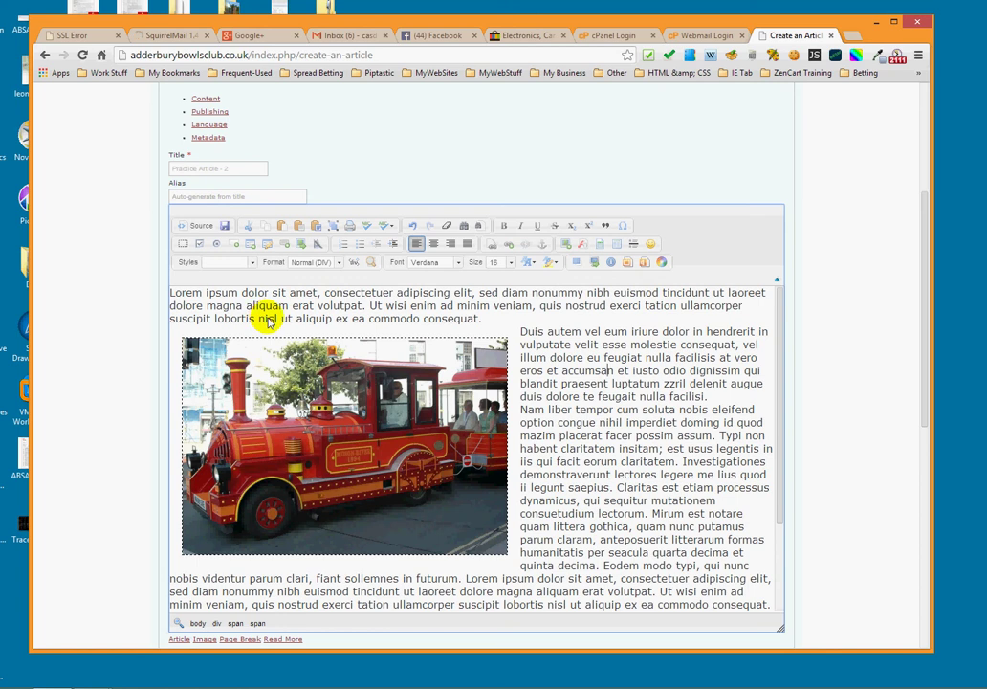
pyautogui.scroll(-1, 612, 571)
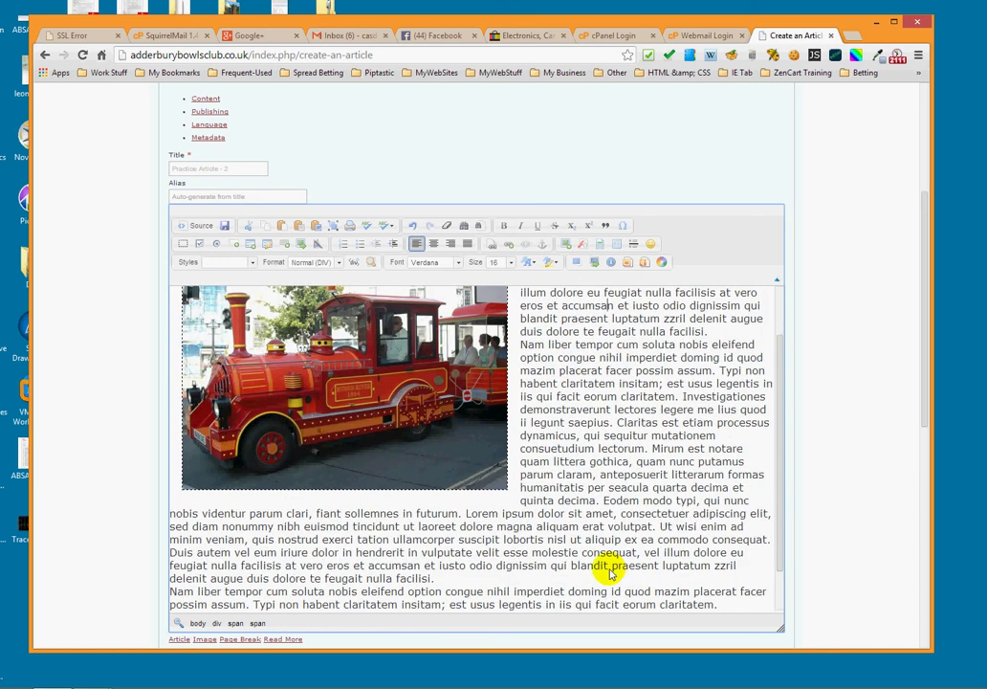
pyautogui.moveTo(677, 680)
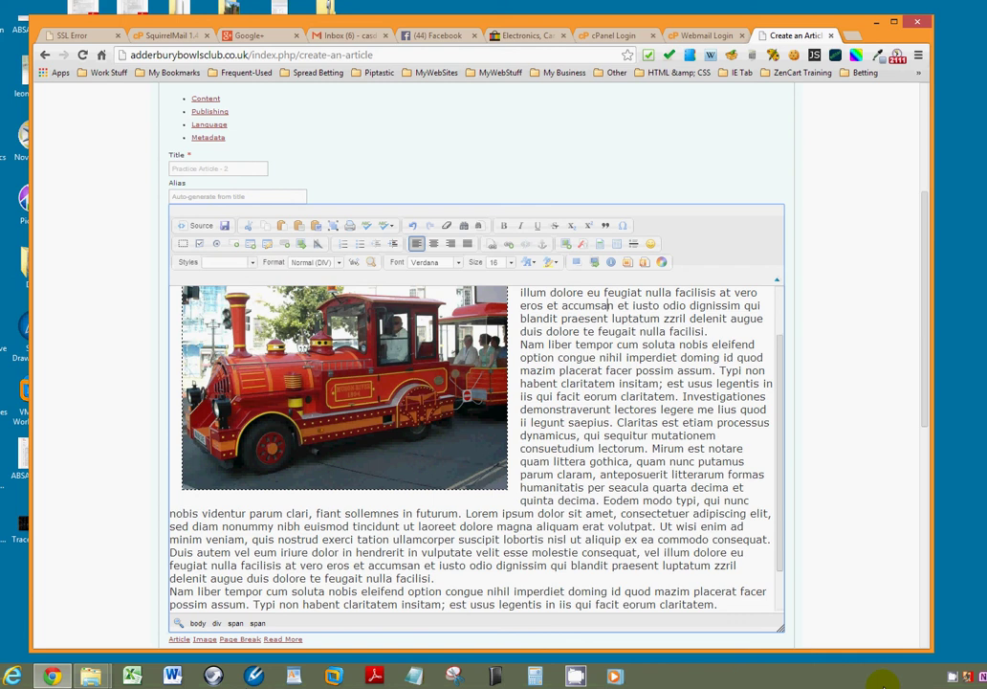
pyautogui.rightClick(952, 679)
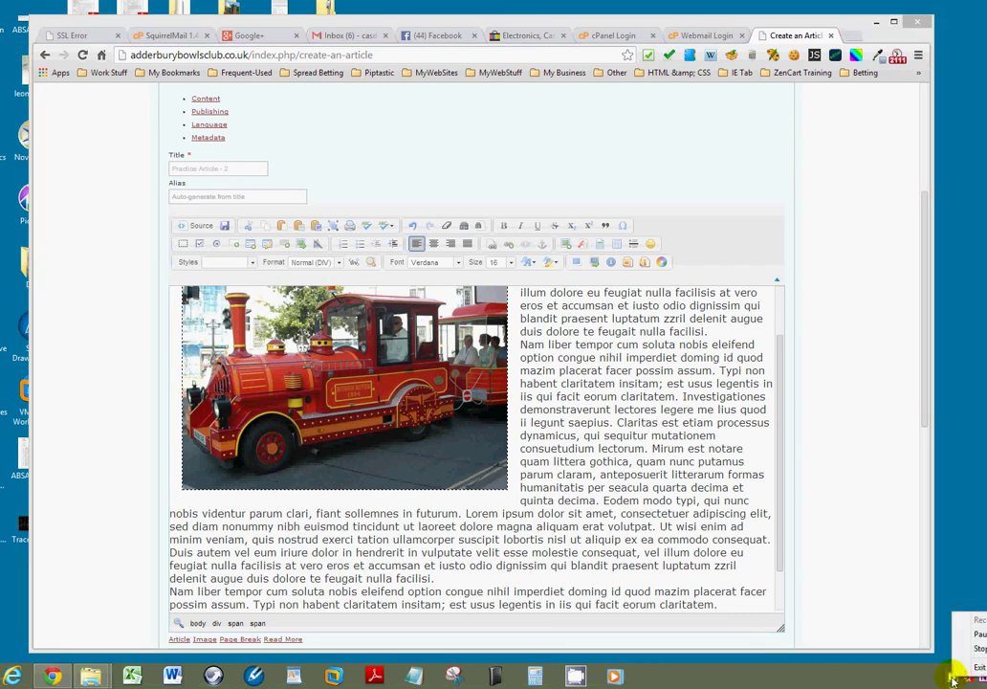